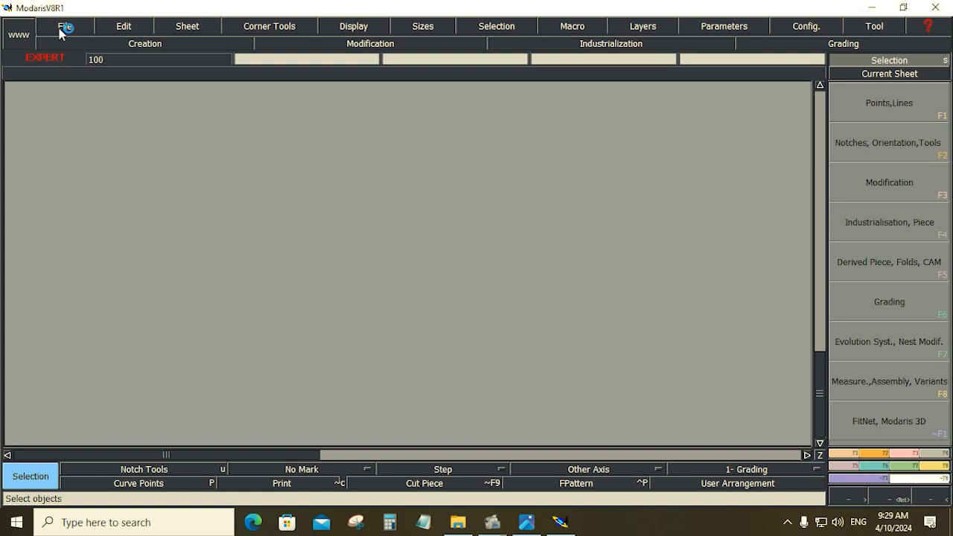
- Create a new model named LJ135 and add a blank sheet to it
left_click(67, 26)
left_click(71, 43)
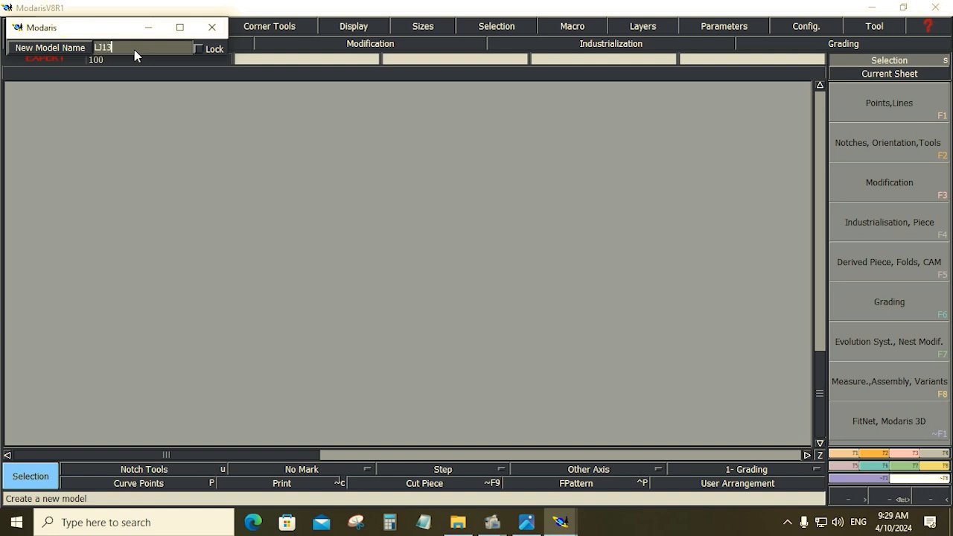
type("5")
key("Return")
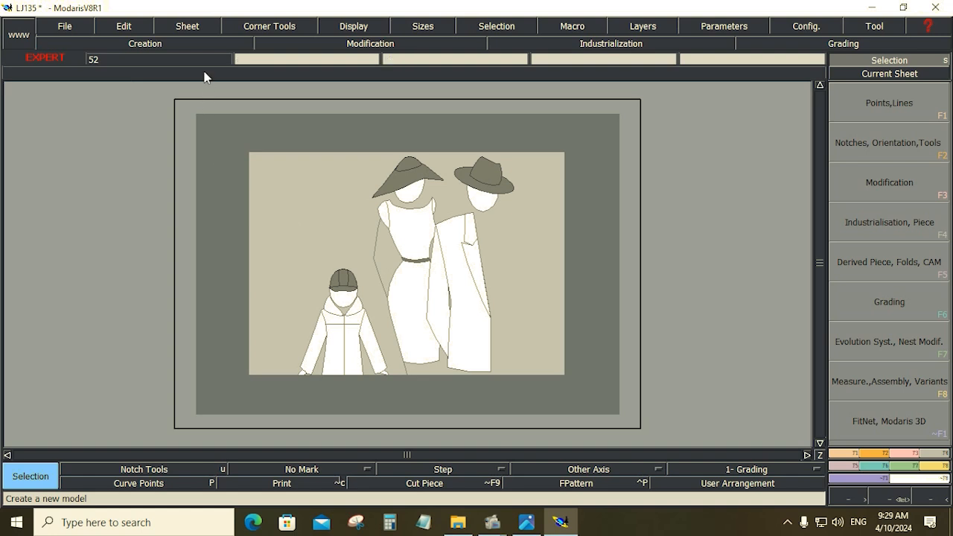
left_click(187, 27)
left_click(200, 41)
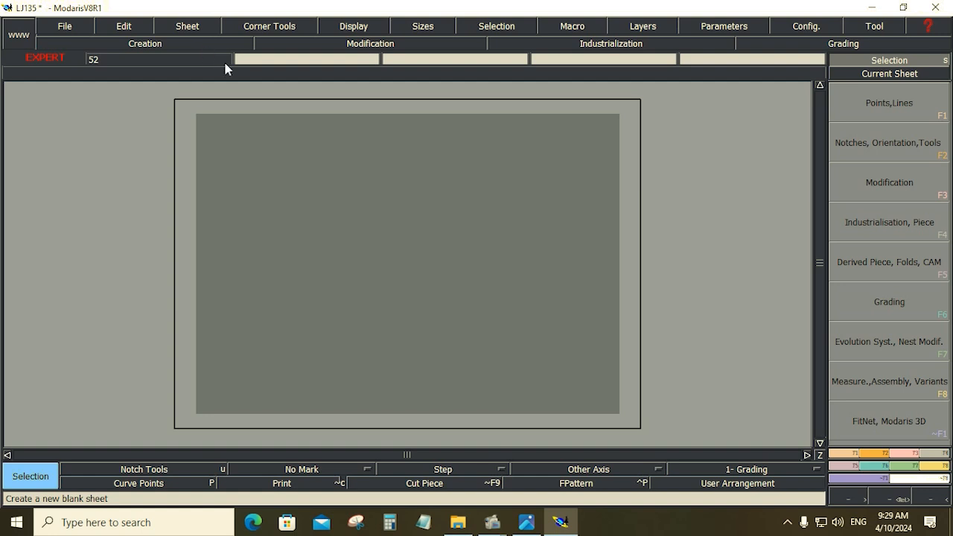
- Turn off the display of curves in all sizes and show the title block on the sheet
left_click(346, 29)
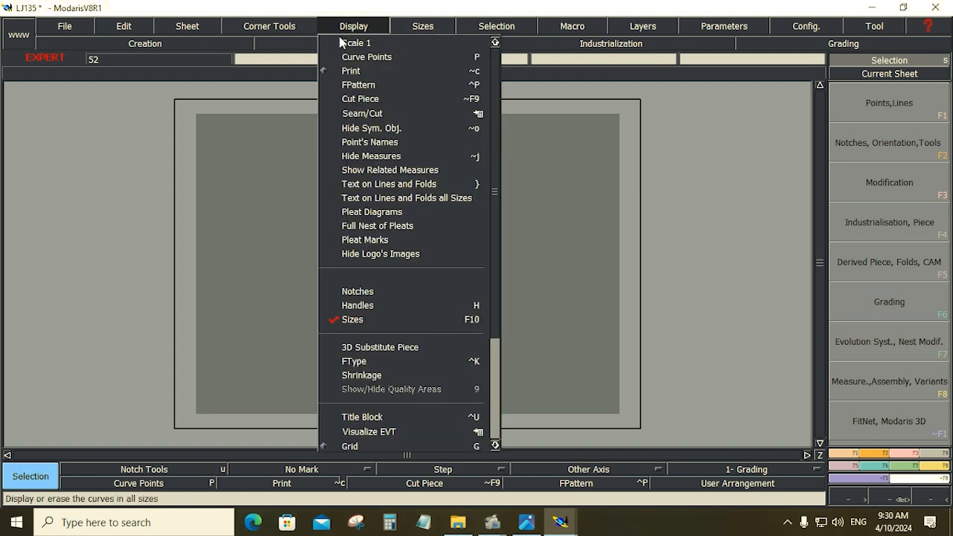
left_click(361, 320)
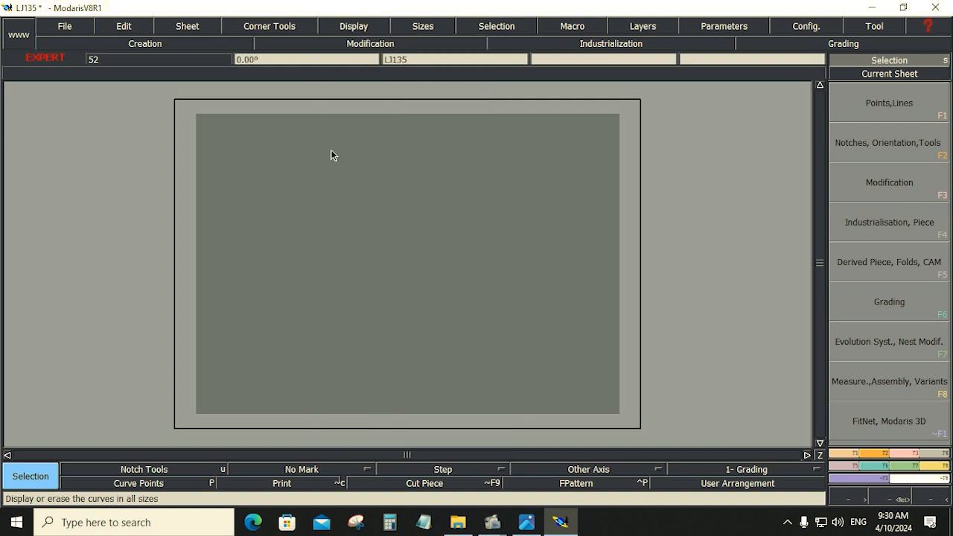
left_click(352, 28)
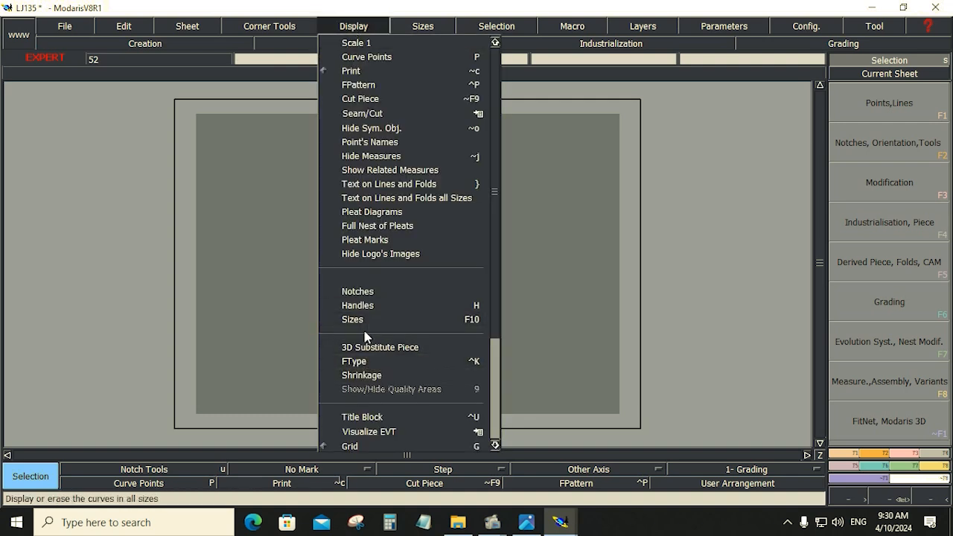
left_click(365, 416)
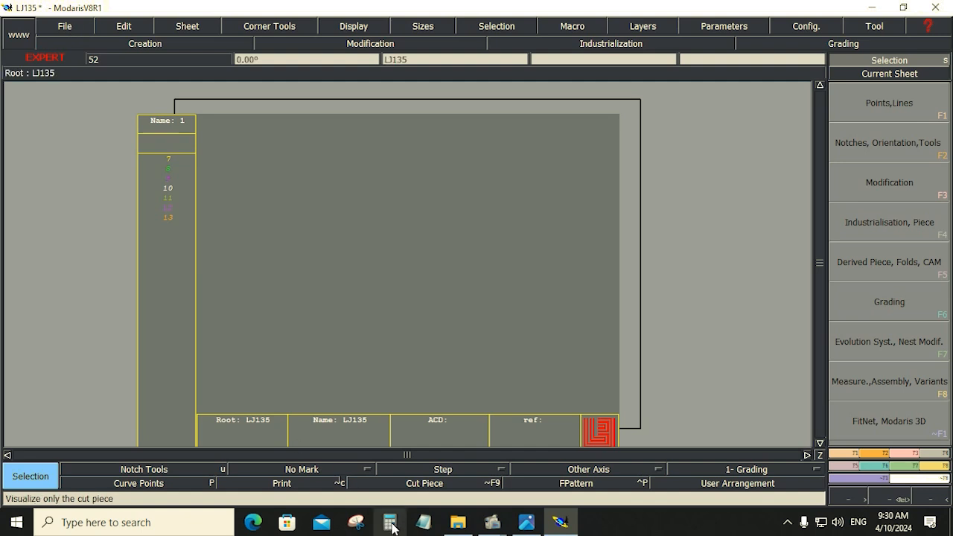
- In Notepad, write the spec sheet's size range as separate lines alpha, XS, S, *M, L, XL, with the asterisk marking the base size
left_click(421, 523)
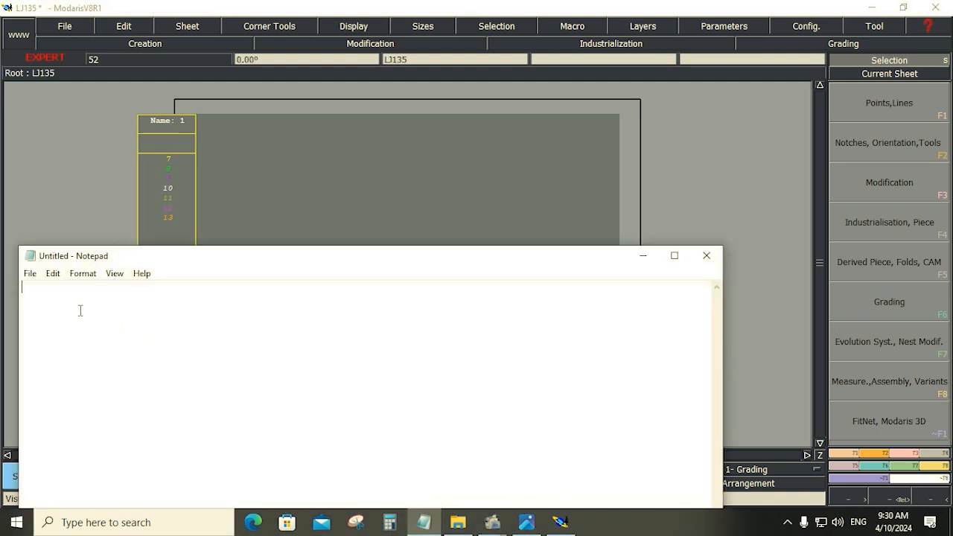
type("alpha")
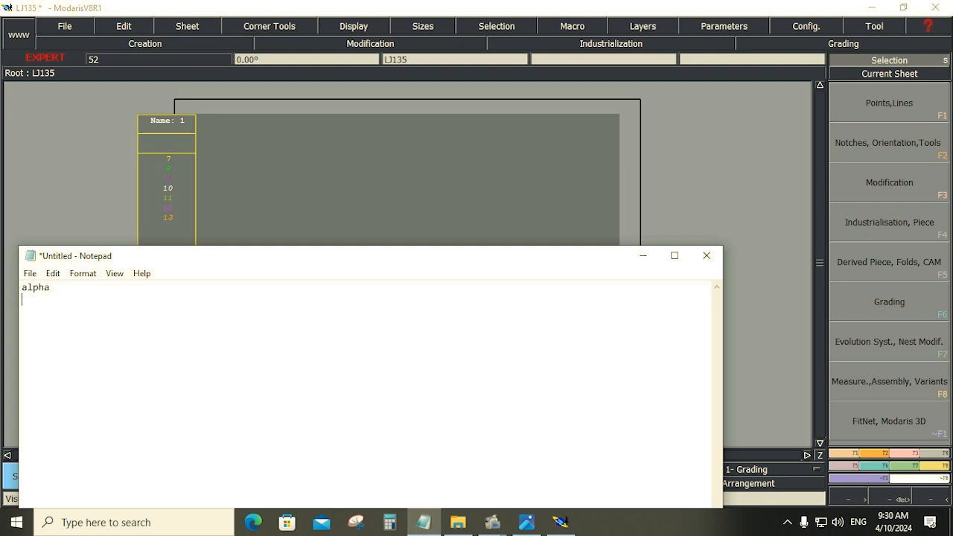
left_click(527, 522)
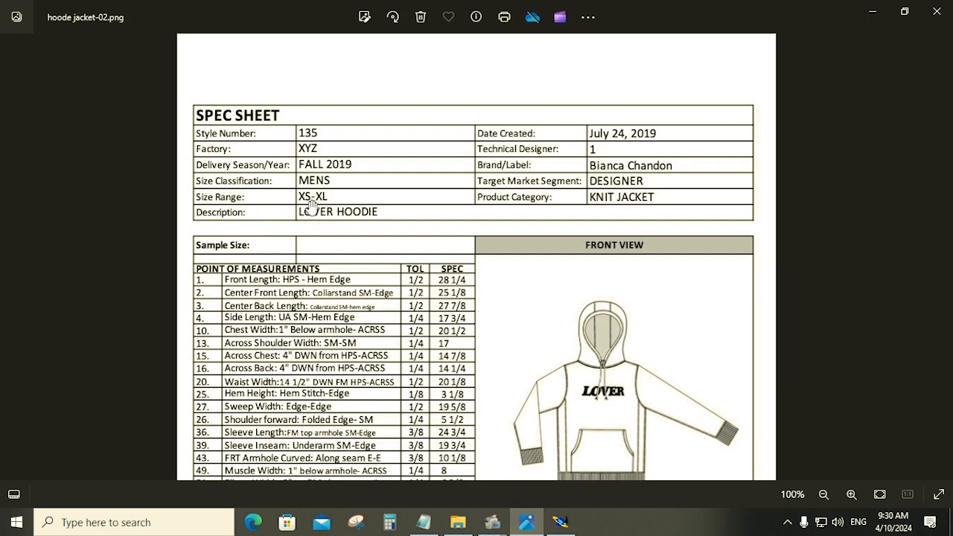
left_click(872, 11)
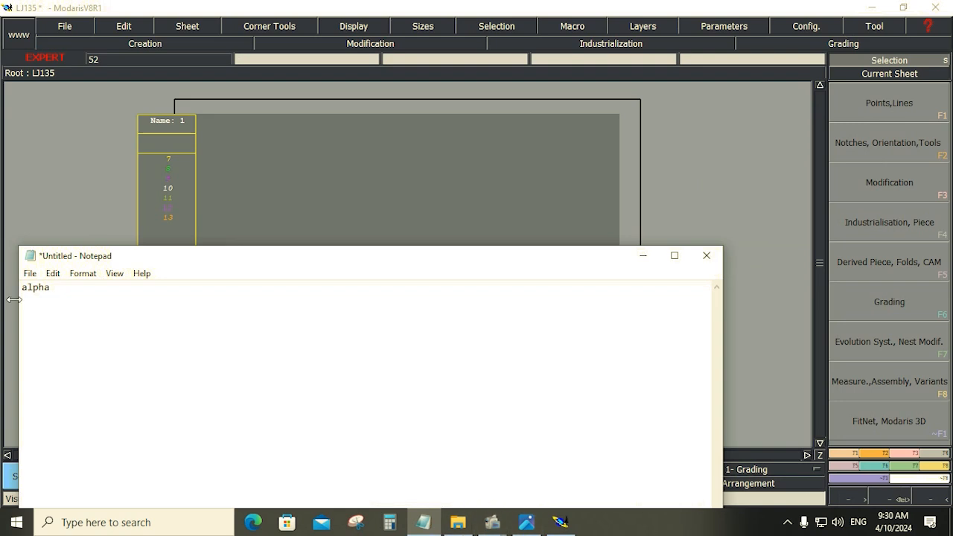
type("XL")
key("alt+Tab")
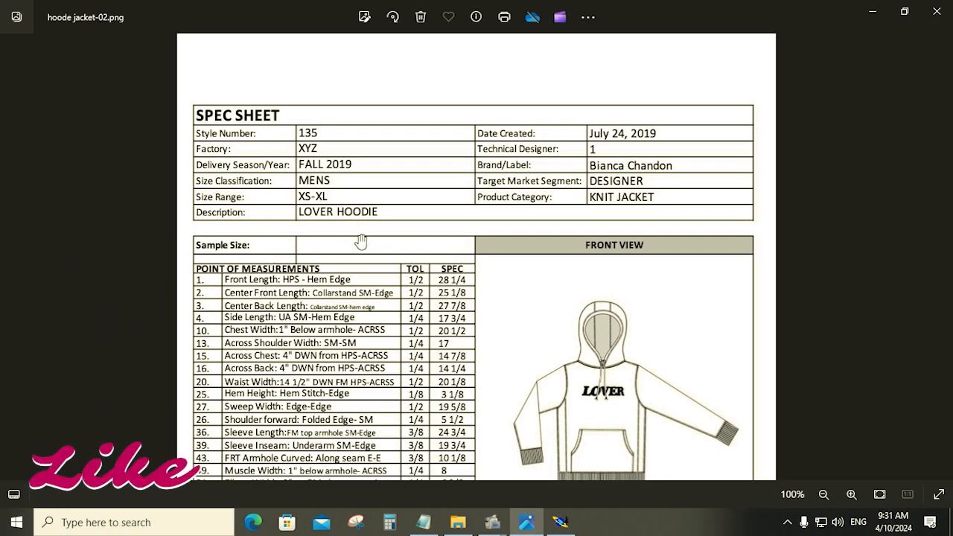
key("alt+Tab")
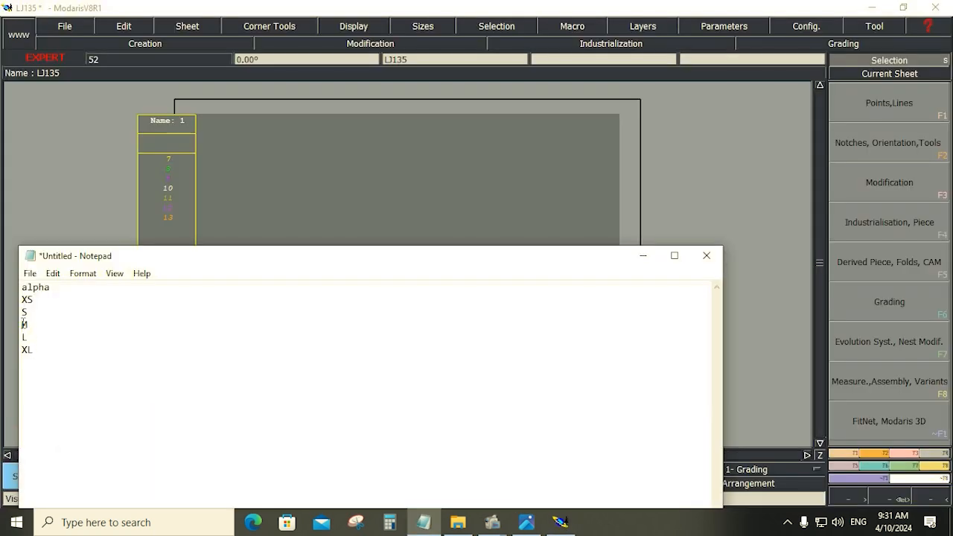
left_click(22, 324)
type("*")
- Save the size list as text file XS-M-XL in the Desktop folder lover jkt and close Notepad
left_click(30, 273)
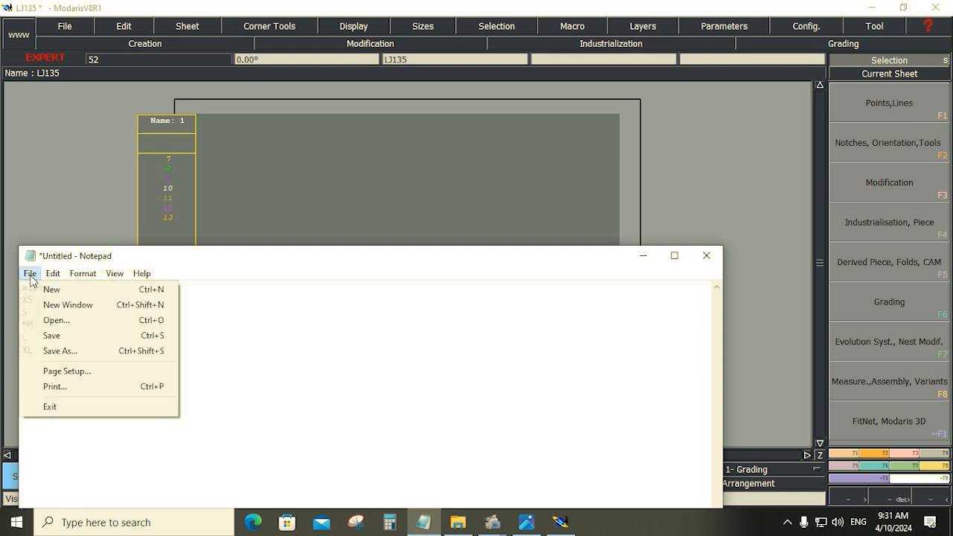
left_click(60, 350)
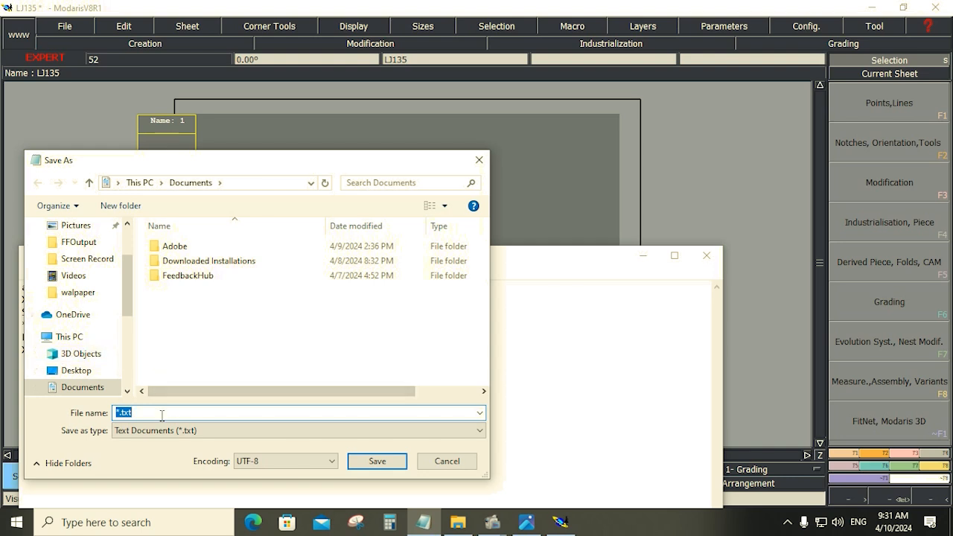
type("XS-M-XL")
left_click(89, 376)
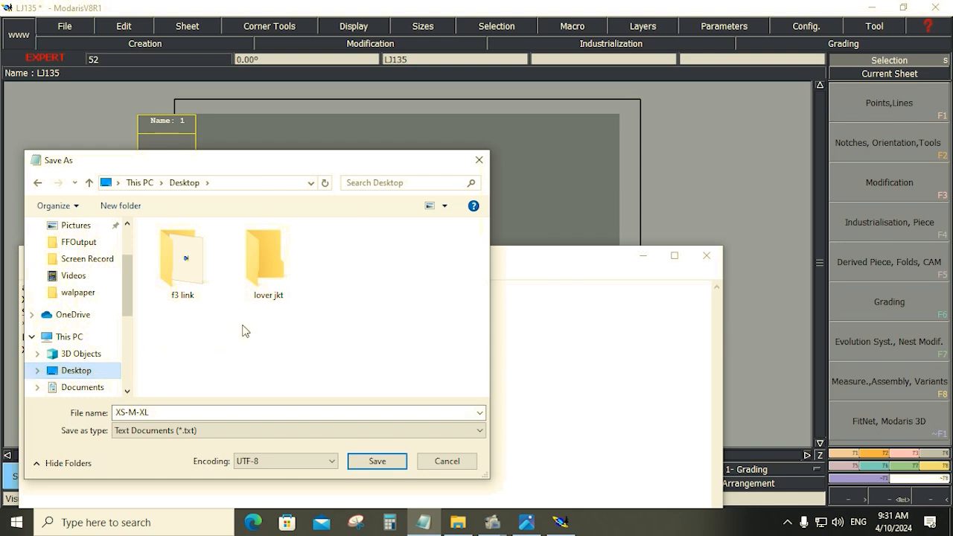
double_click(269, 293)
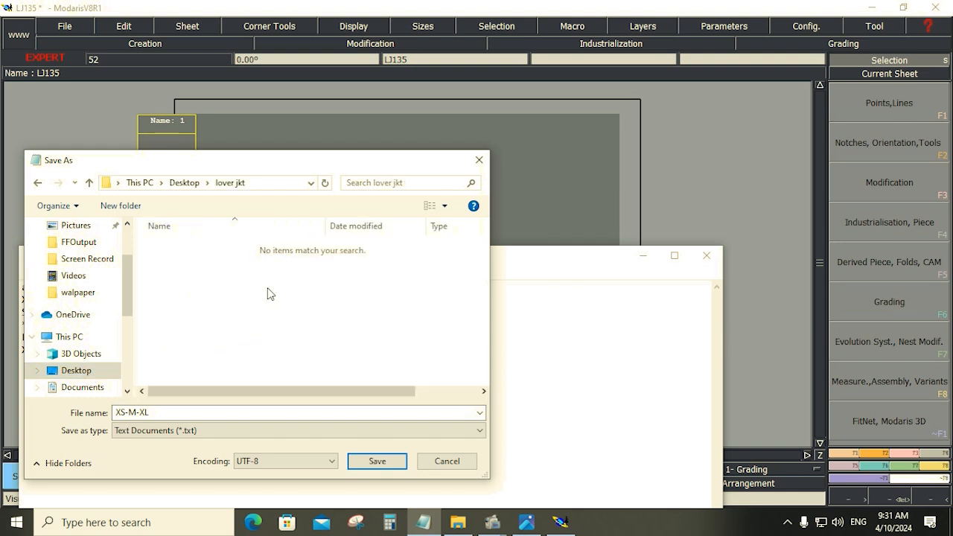
left_click(376, 462)
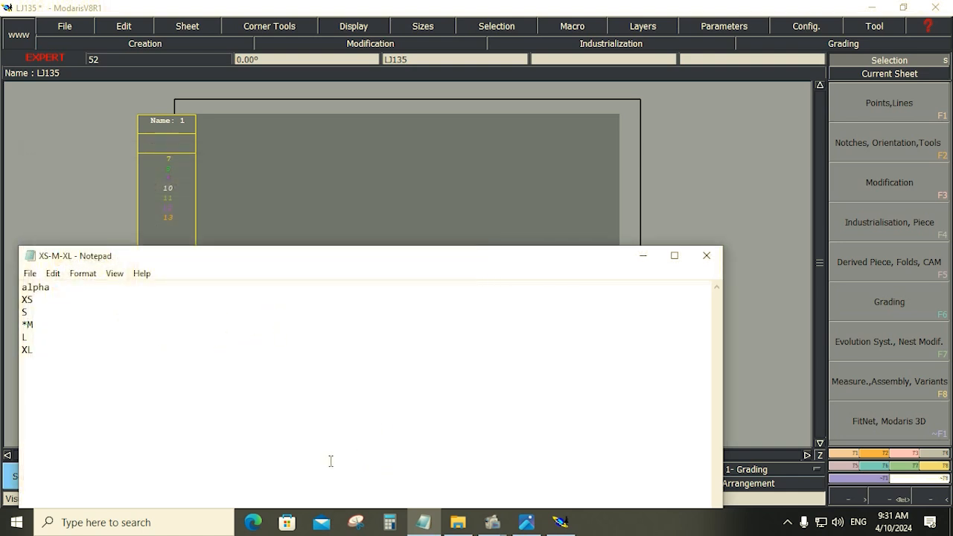
left_click(706, 255)
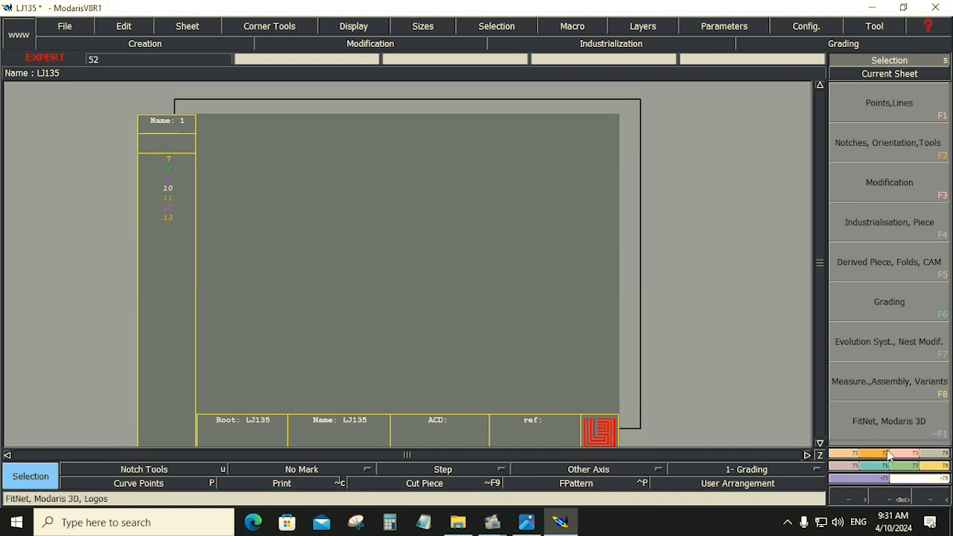
- Import the XS-M-XL size file from the lover jkt folder as the sheet's evolution system, accepting the model change
left_click(904, 469)
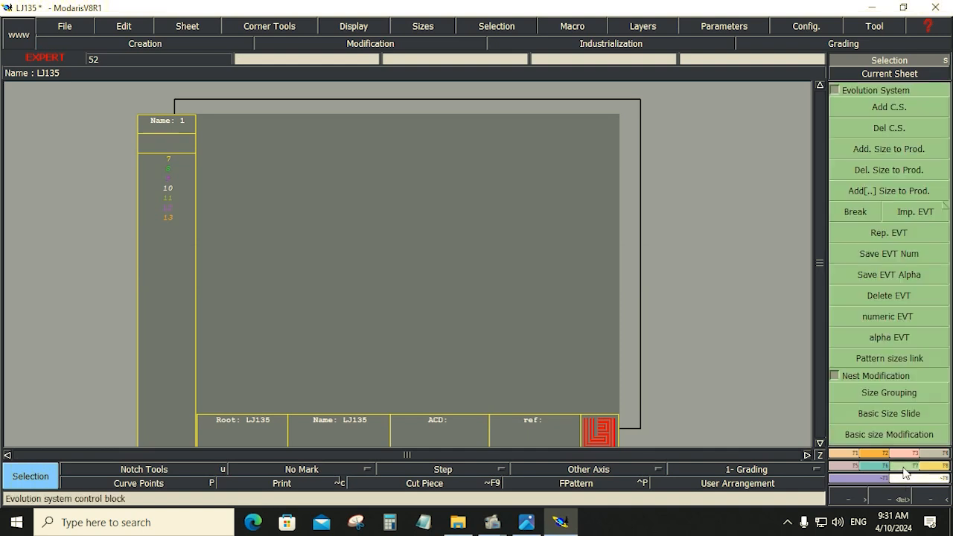
left_click(915, 212)
left_click(167, 190)
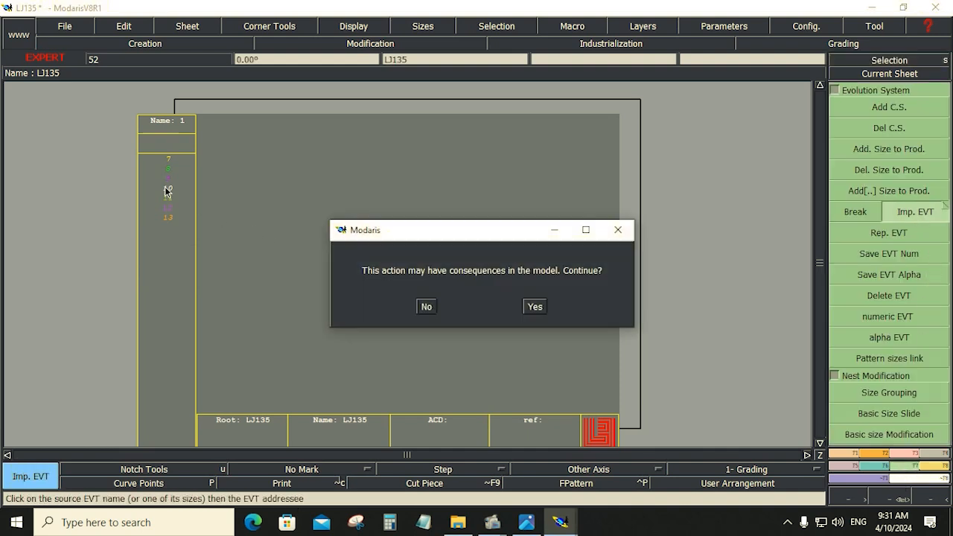
left_click(535, 307)
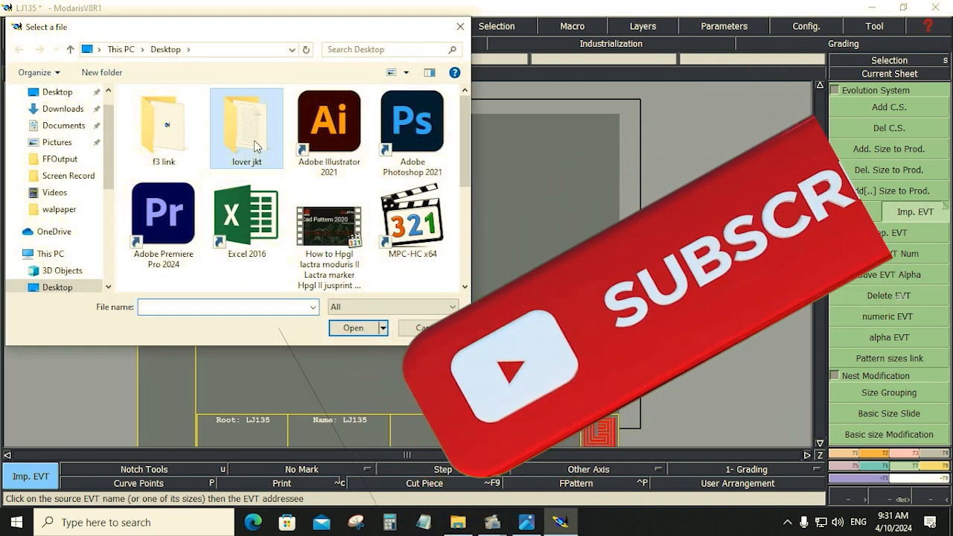
double_click(246, 125)
left_click(158, 112)
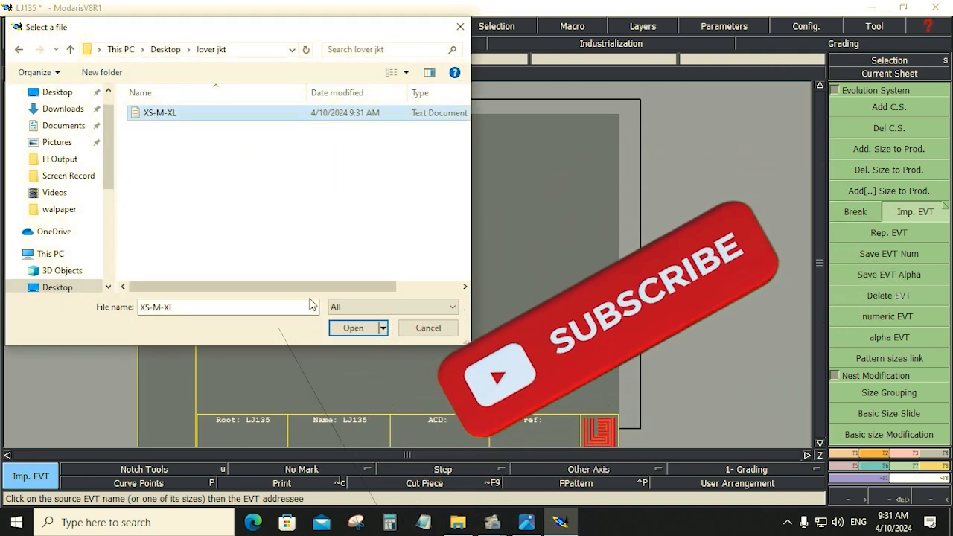
left_click(355, 329)
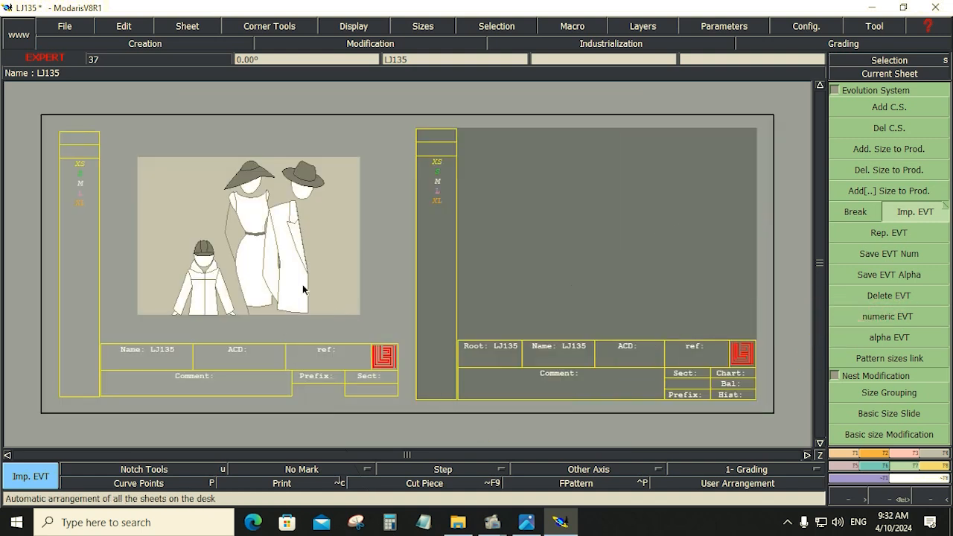
- Set the Open Model access path to the Desktop folder lover jkt, apply it to all other directories and confirm
left_click(69, 27)
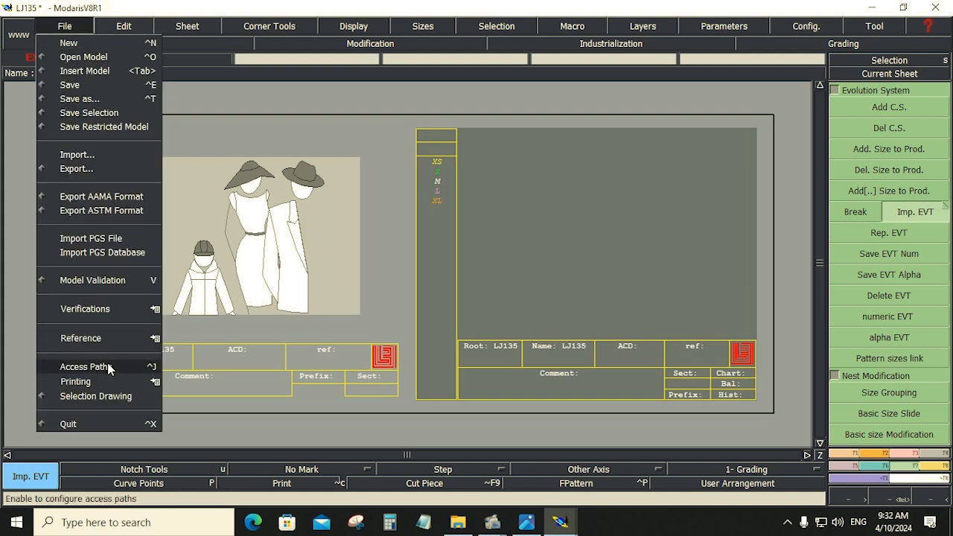
left_click(109, 368)
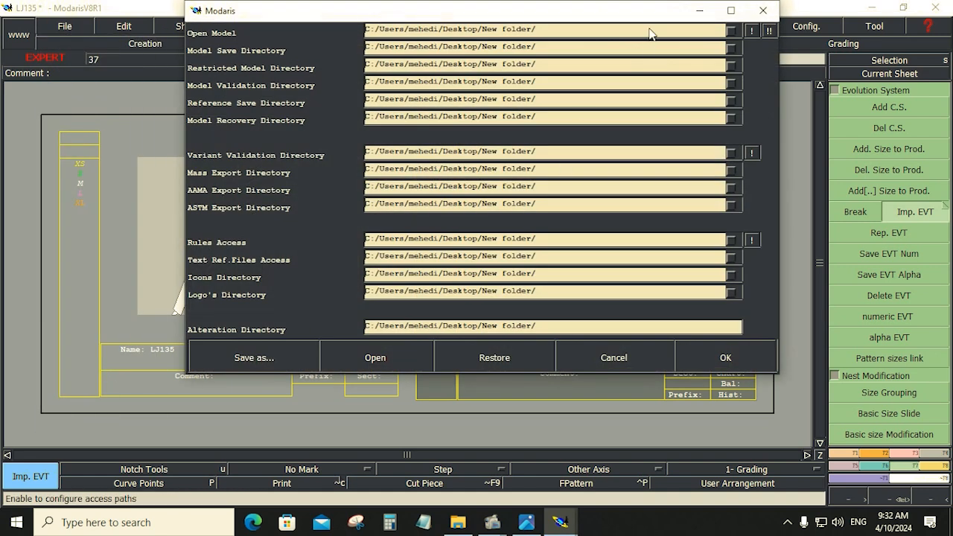
left_click(649, 33)
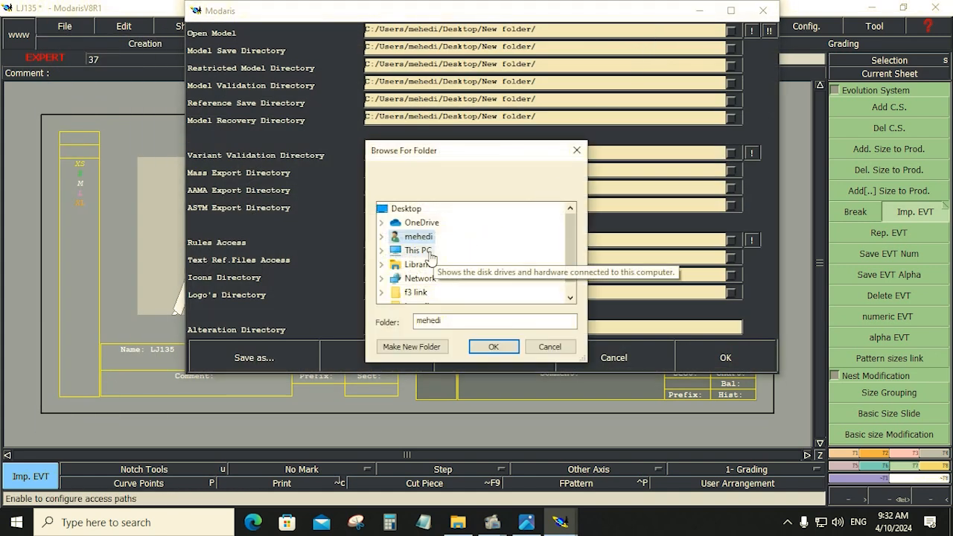
scroll(429, 256, "down", 1)
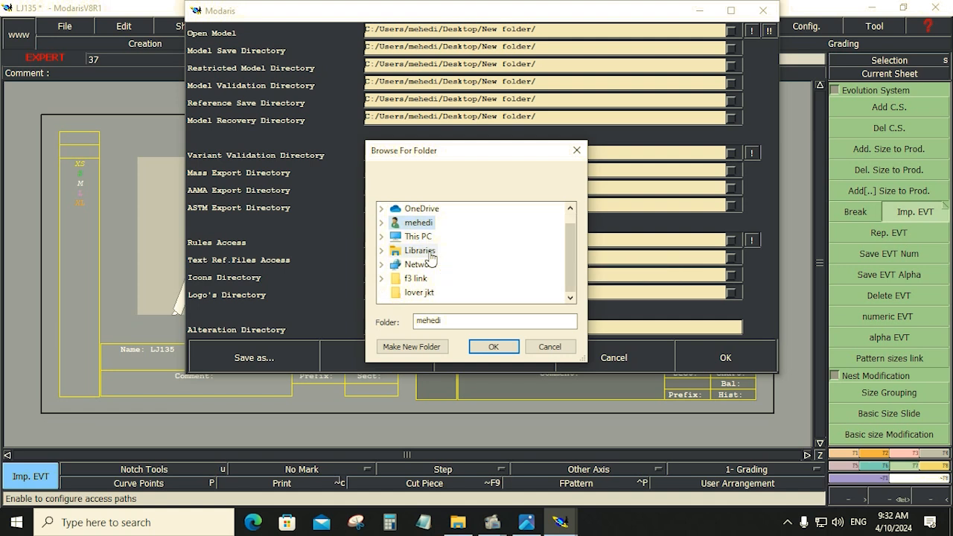
left_click(419, 292)
left_click(493, 346)
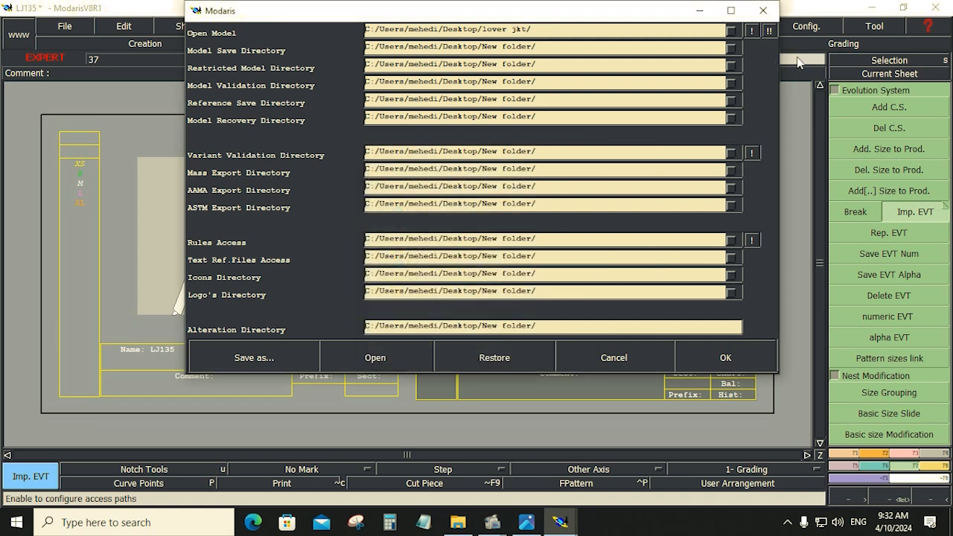
left_click(771, 33)
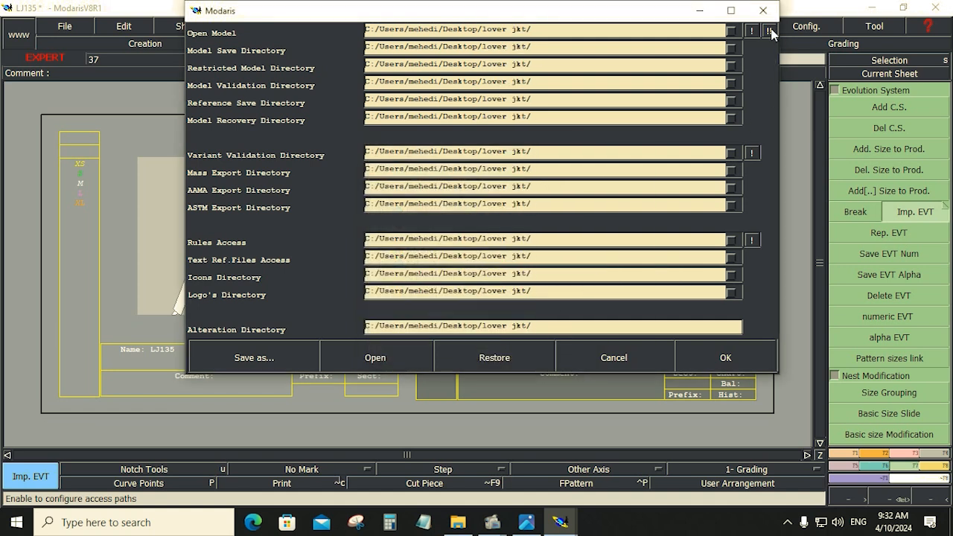
left_click(739, 362)
- Save the LJ135 model in its save directory
left_click(67, 28)
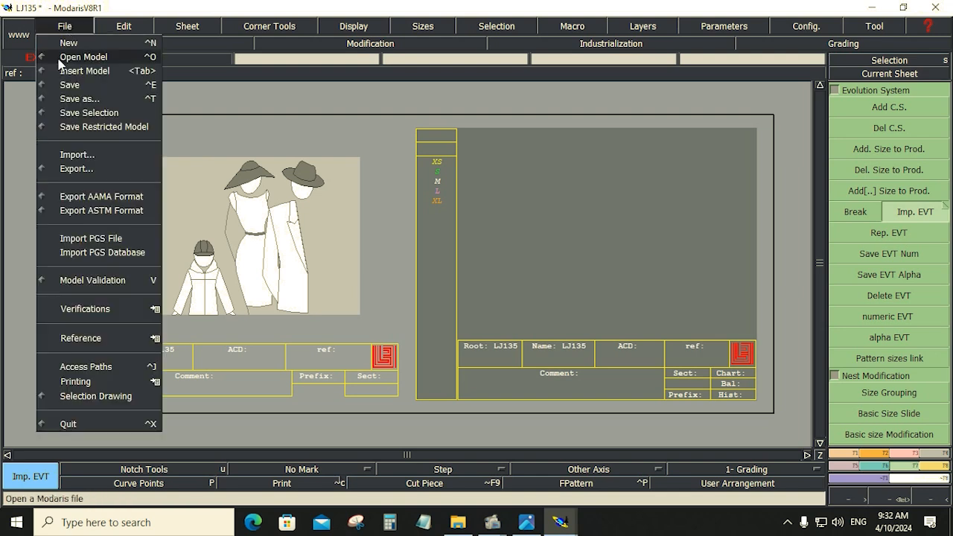
left_click(70, 85)
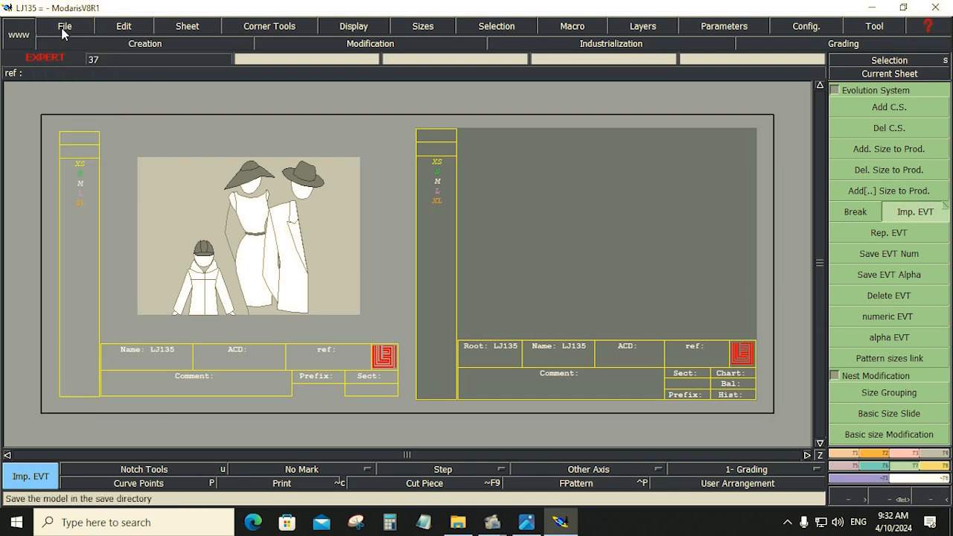
left_click(64, 29)
left_click(70, 87)
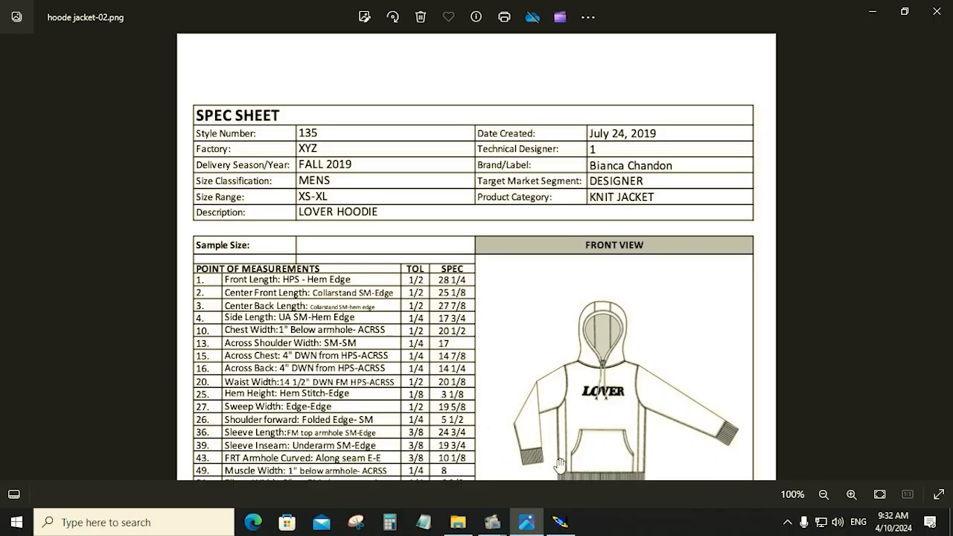
- Switch to Modaris and check the length and scale unit settings without changing them
left_click(560, 521)
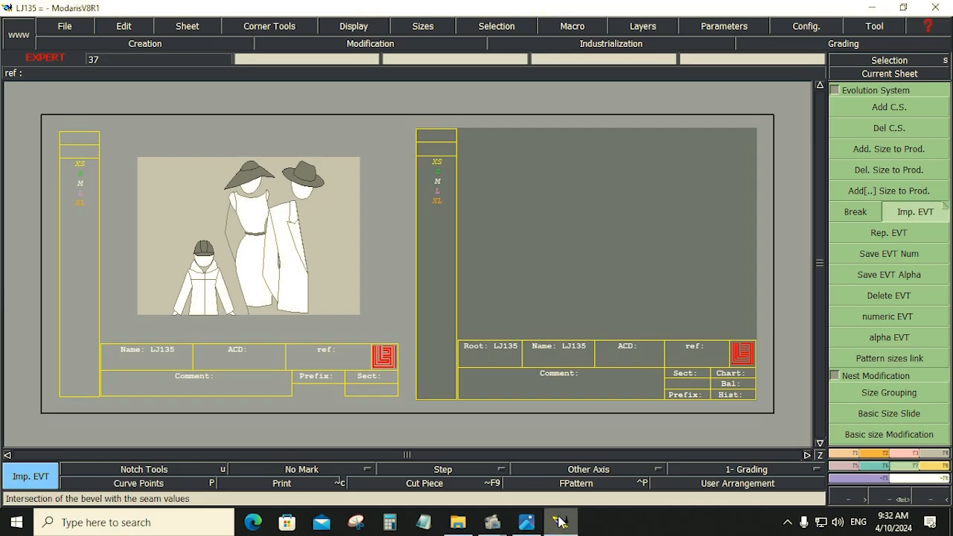
left_click(713, 26)
mouse_move(739, 158)
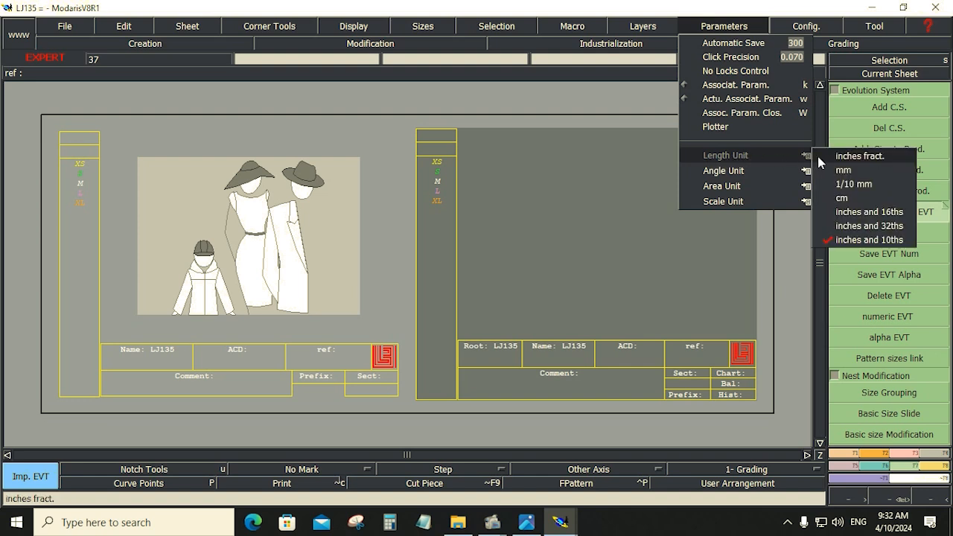
left_click(655, 264)
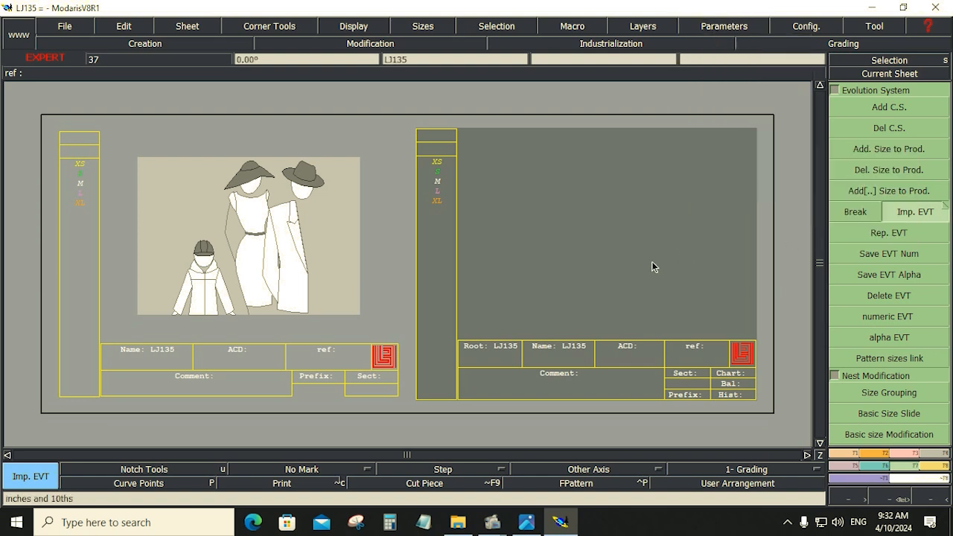
left_click(725, 26)
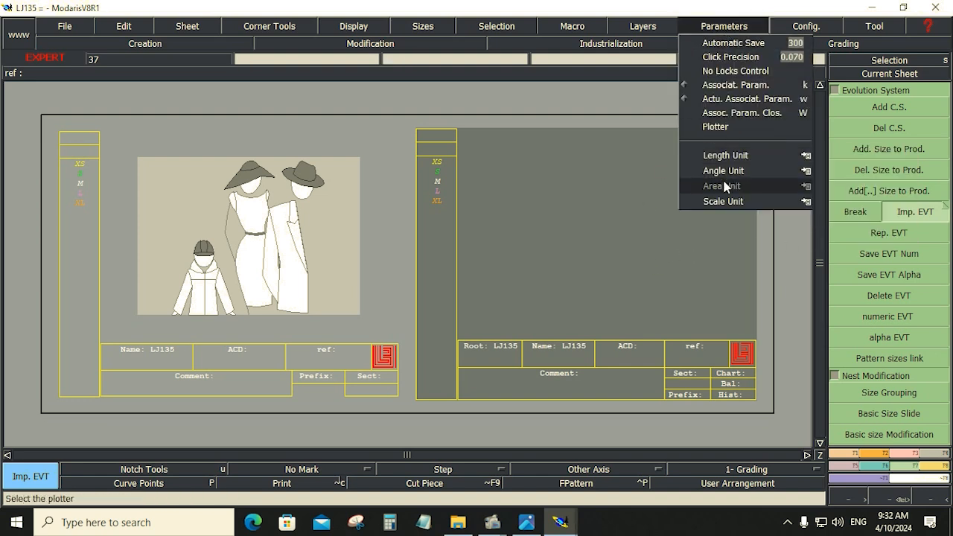
mouse_move(798, 202)
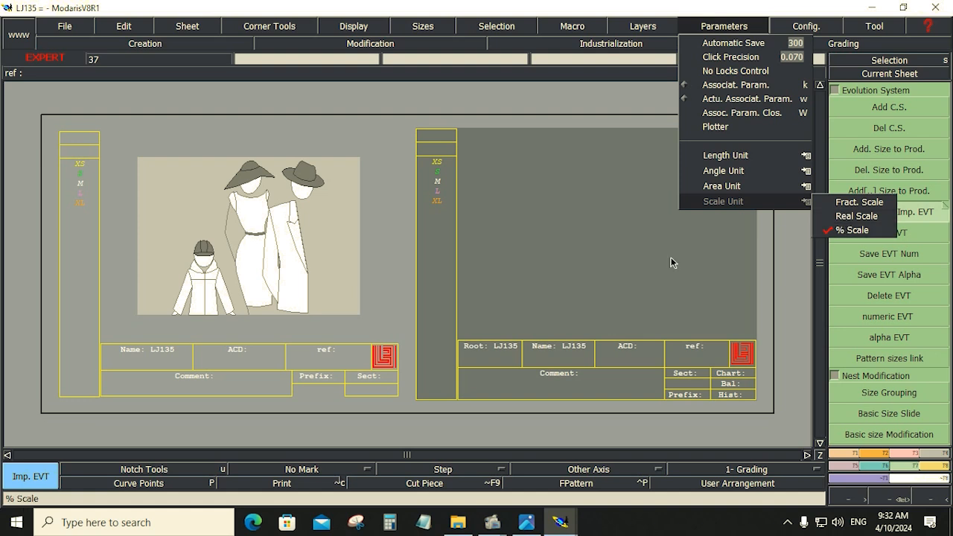
left_click(645, 269)
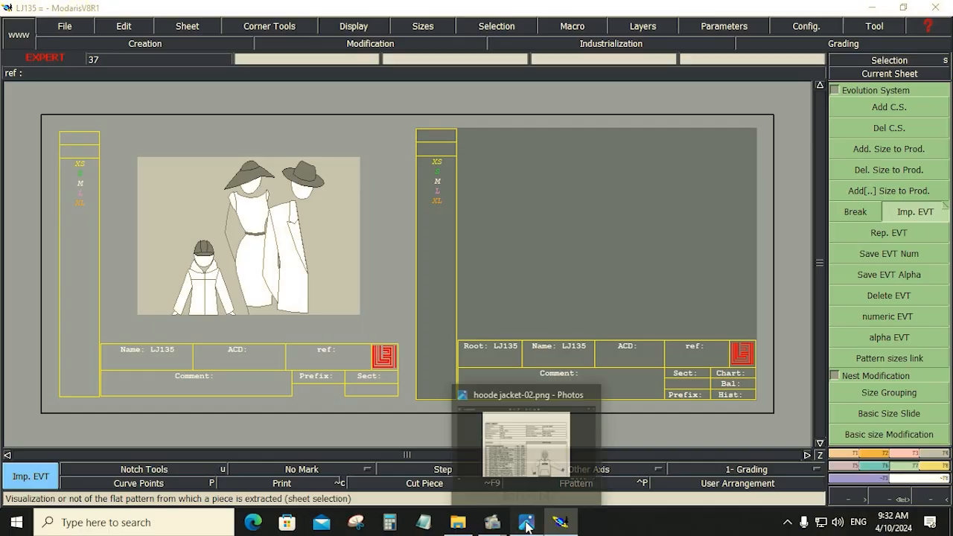
- Examine the hoodie spec sheet image in Photos, covering the full measurement list and the front and back views
left_click(525, 525)
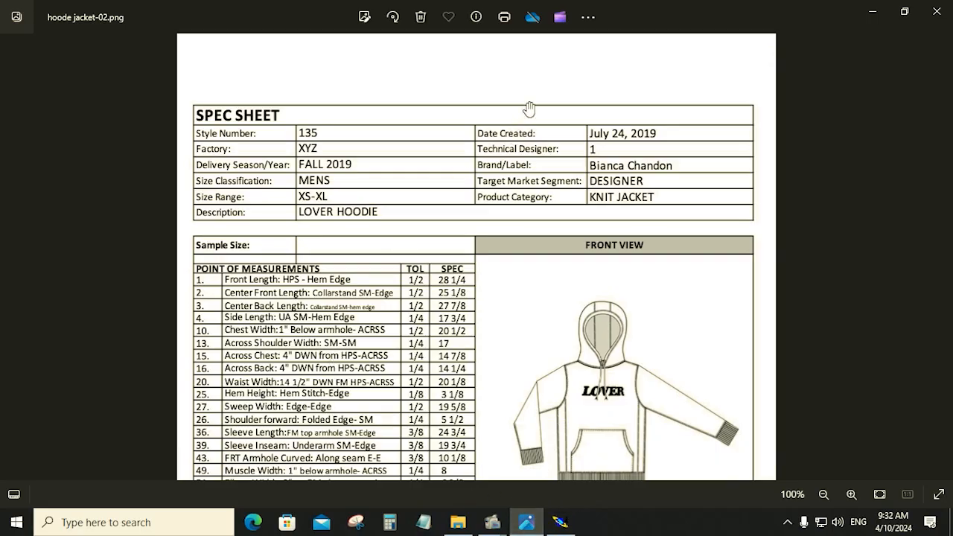
scroll(527, 119, "down", 1)
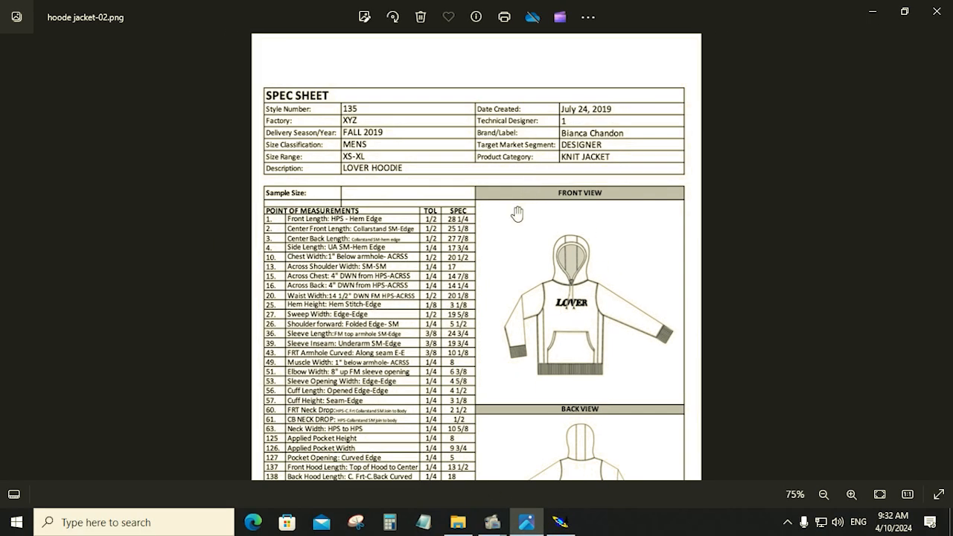
left_click_drag(478, 74, 471, 9)
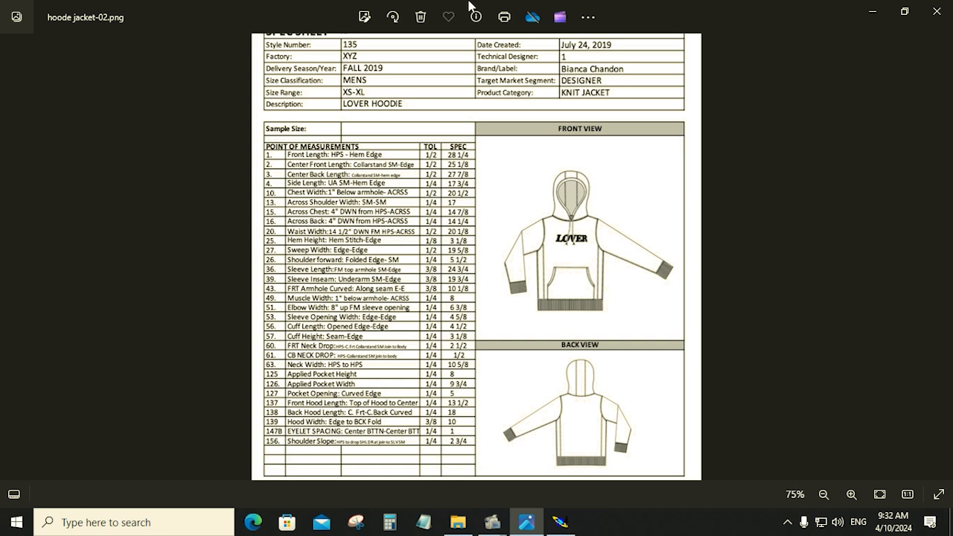
scroll(439, 280, "down", 1)
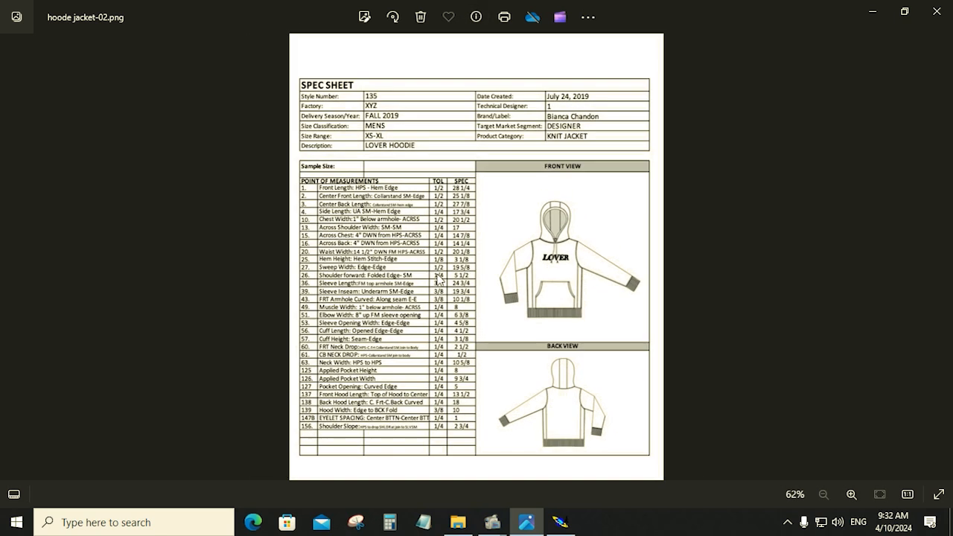
scroll(436, 288, "up", 1)
scroll(431, 294, "up", 3)
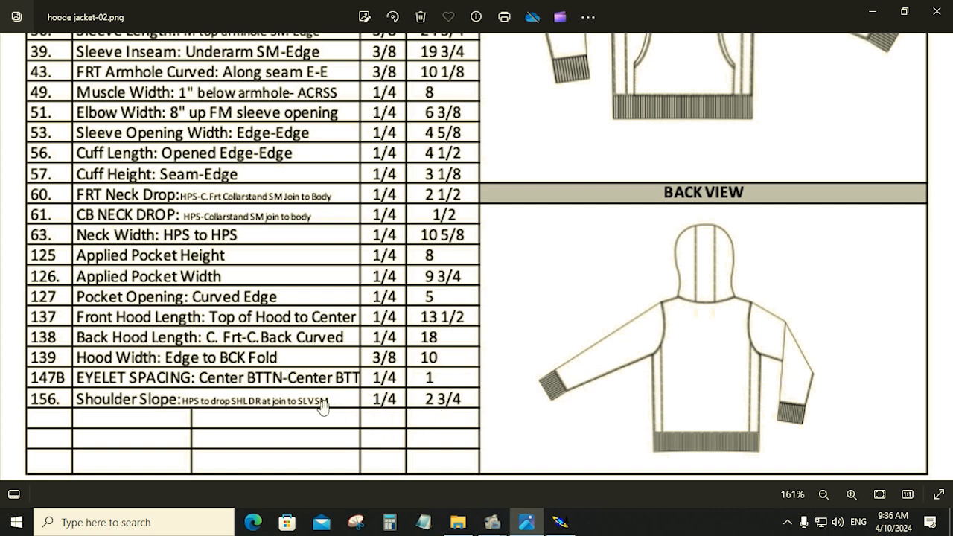
scroll(272, 398, "down", 4)
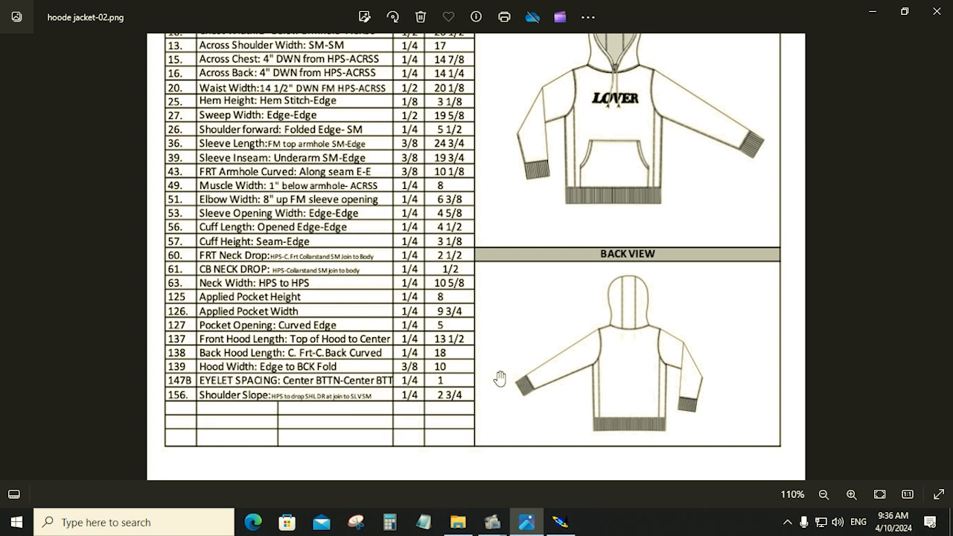
scroll(214, 110, "up", 2)
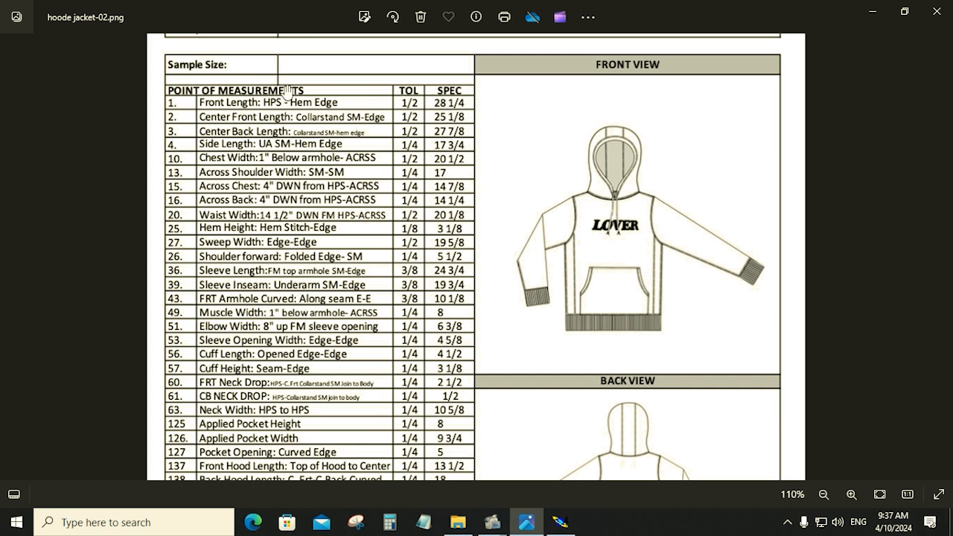
- In Modaris, draw a horizontal Bezier line 28.25 inches long on the LJ135 sheet for the front length and centre the sheet
left_click(573, 523)
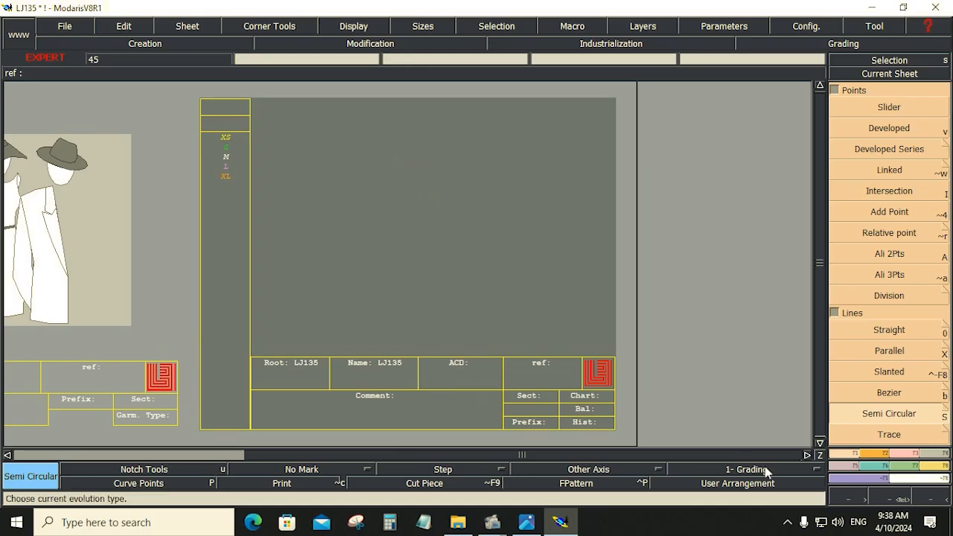
left_click(907, 395)
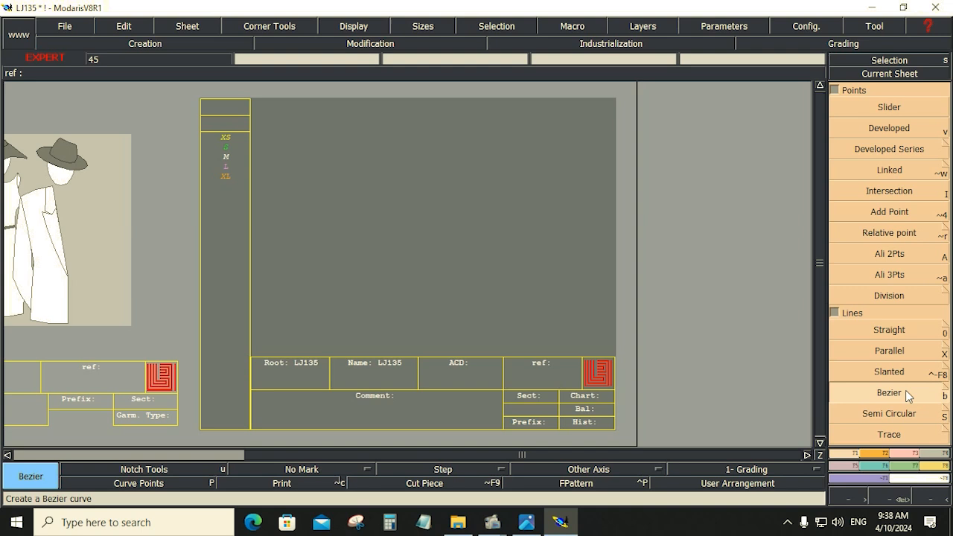
left_click(565, 325)
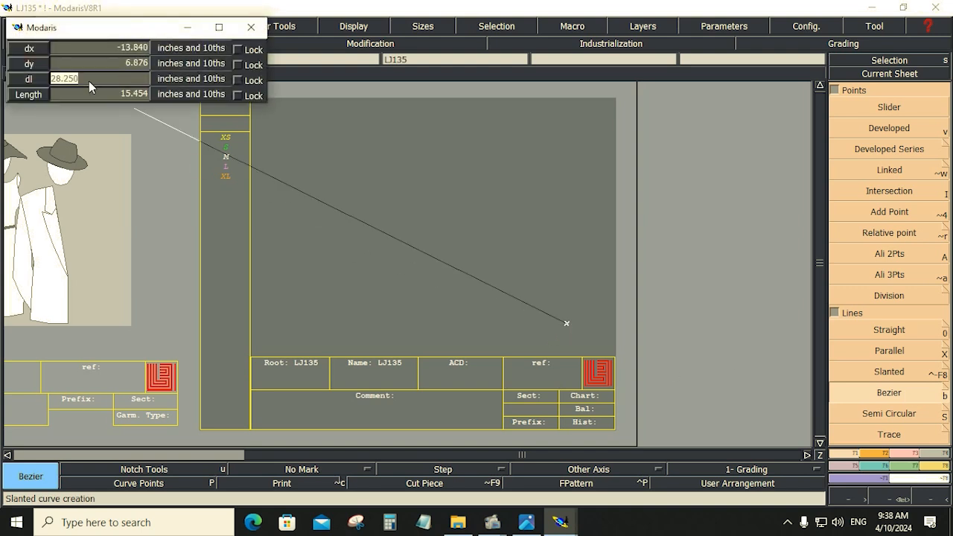
type("28.25")
key("Return")
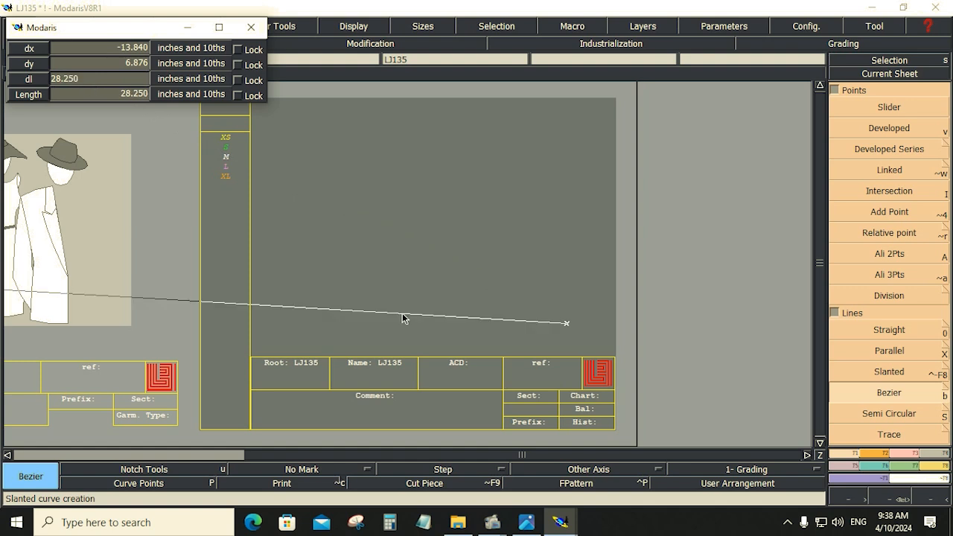
key("ctrl")
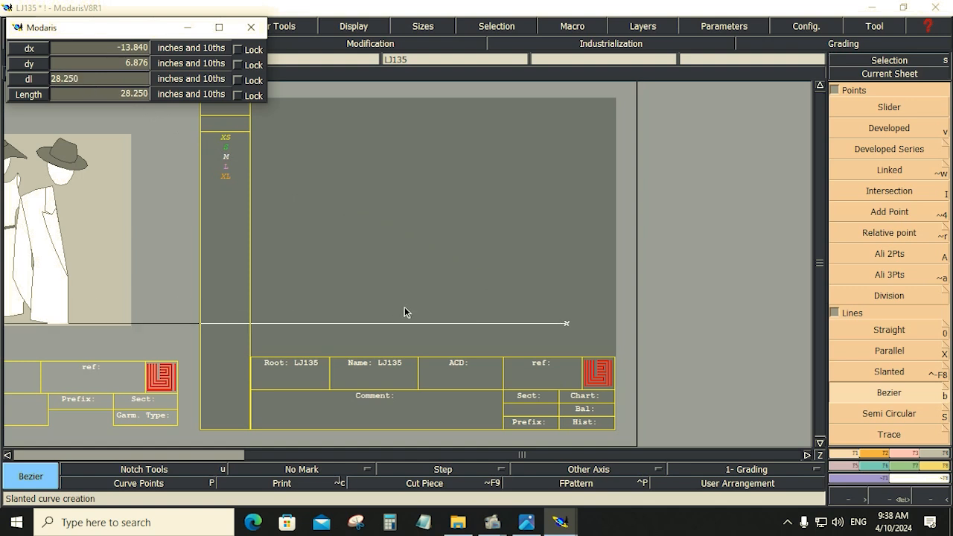
left_click(404, 312)
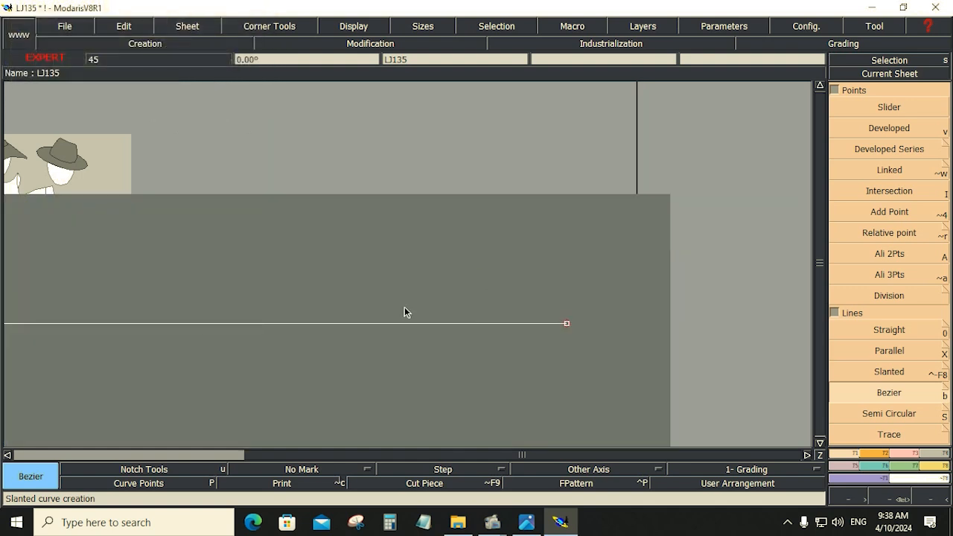
key("Home")
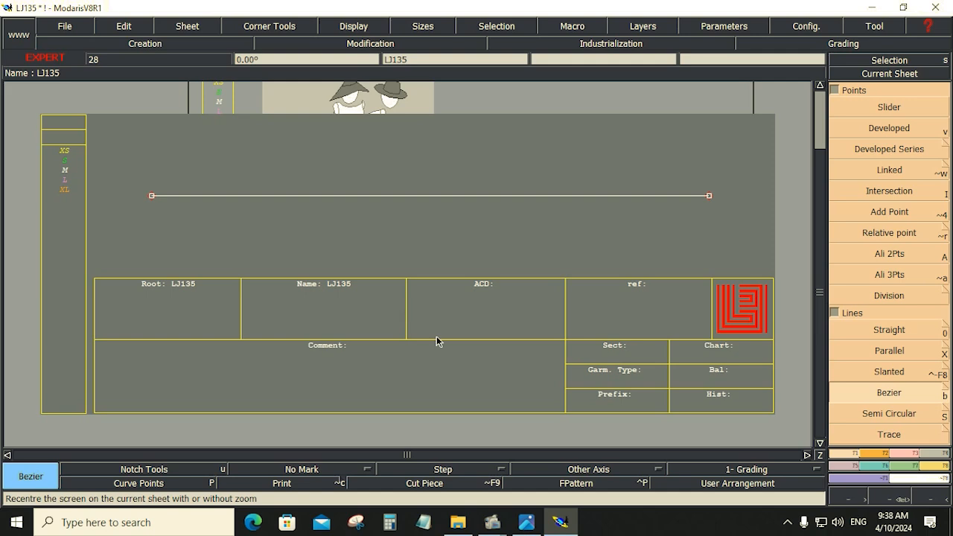
- Consult the spec sheet in Photos, return to Modaris and add a Developed point 25.125 inches from the line's left end for centre front length
left_click(526, 522)
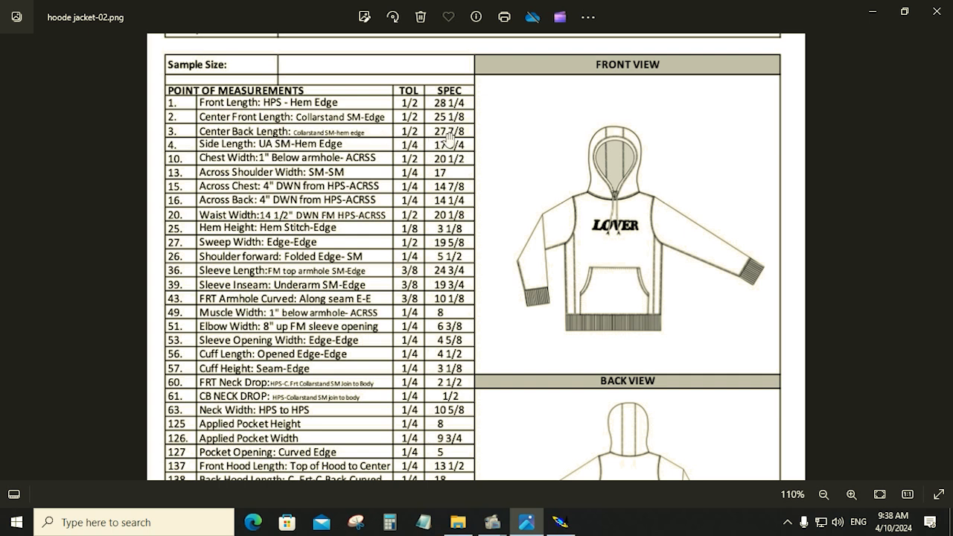
left_click(560, 523)
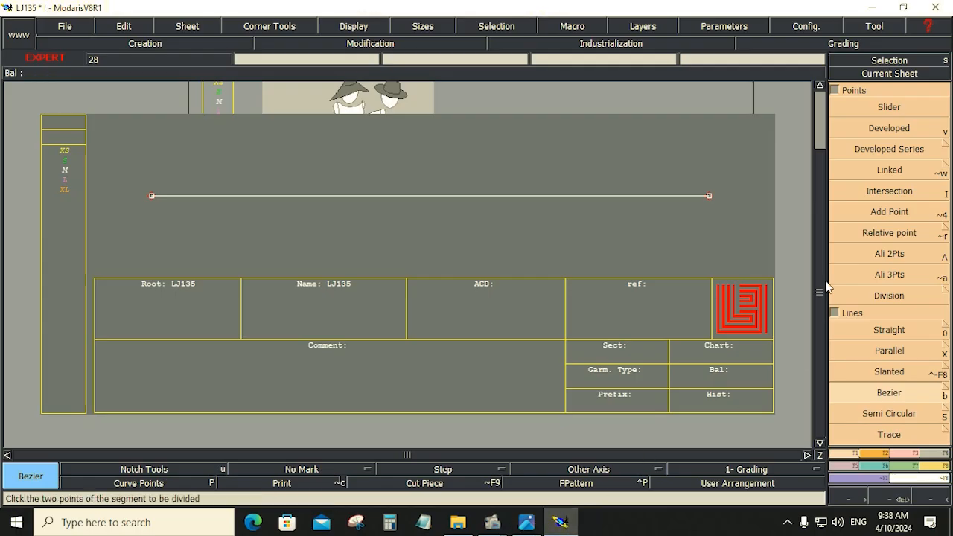
left_click(875, 131)
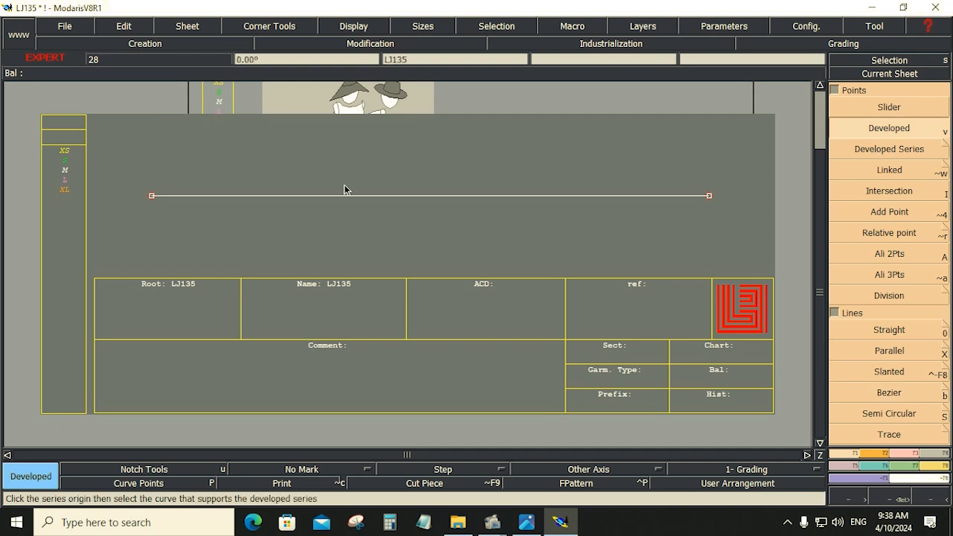
left_click(153, 196)
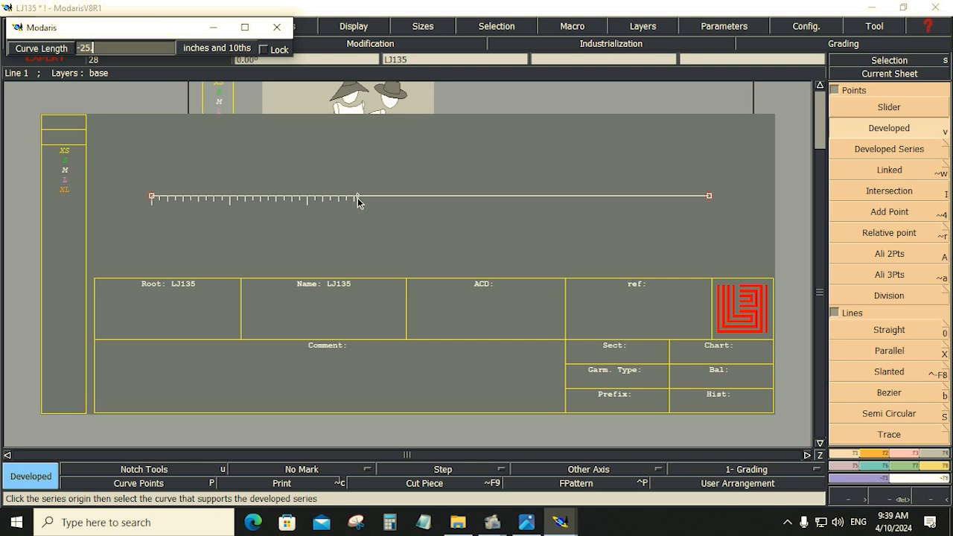
key("Return")
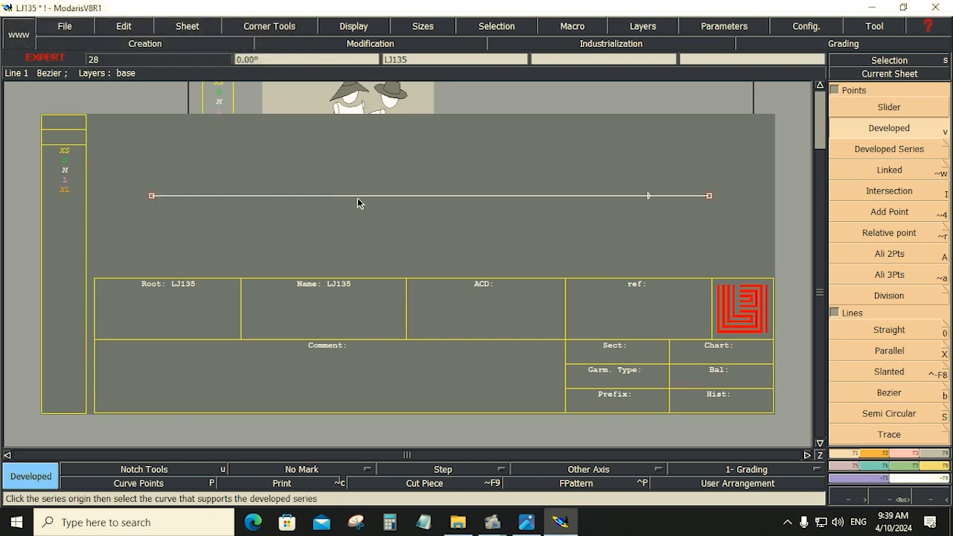
- Add a Developed point 27.875 inches from the line's left end for the centre back length
left_click(152, 196)
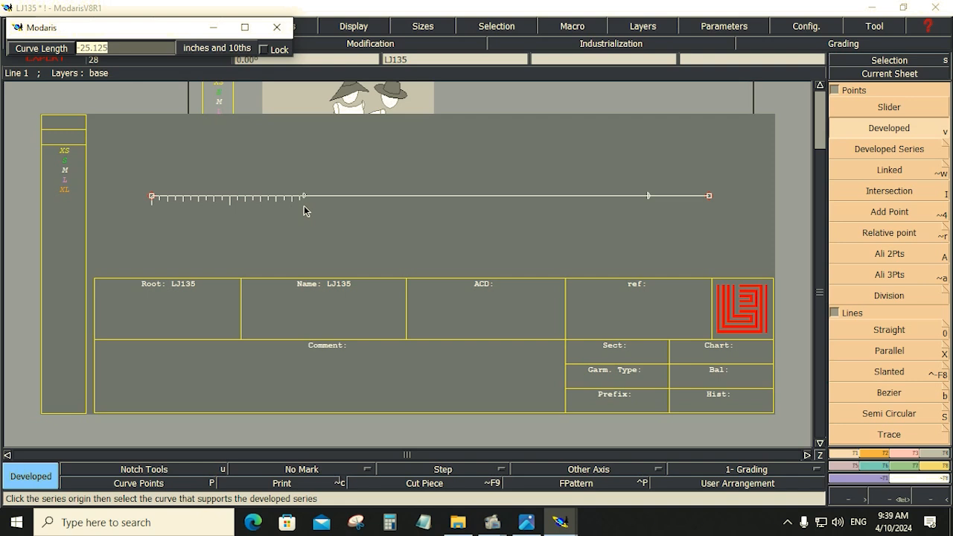
type("-27.875")
key("Return")
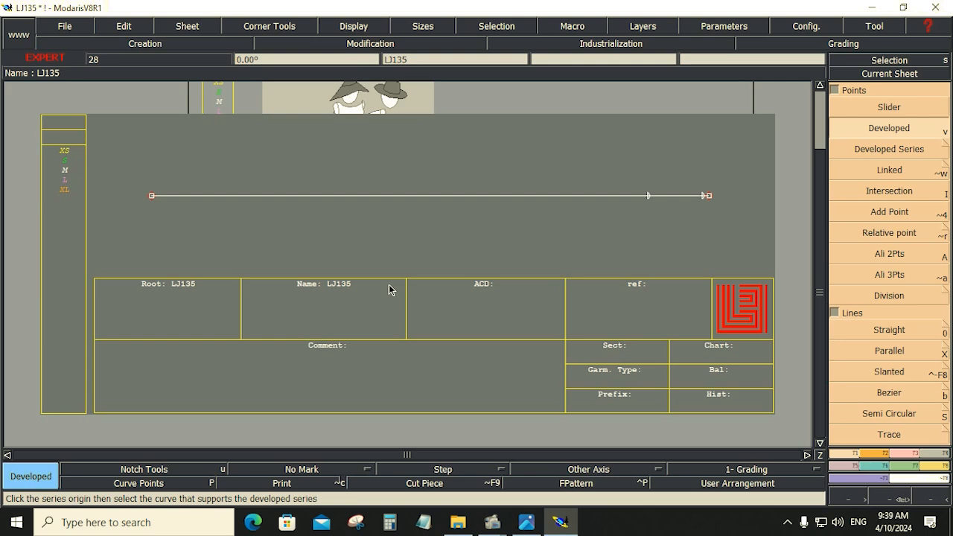
- Check the side length on the spec sheet in Photos, return to Modaris and add a Developed point 17.75 inches from the line's left end
left_click(526, 522)
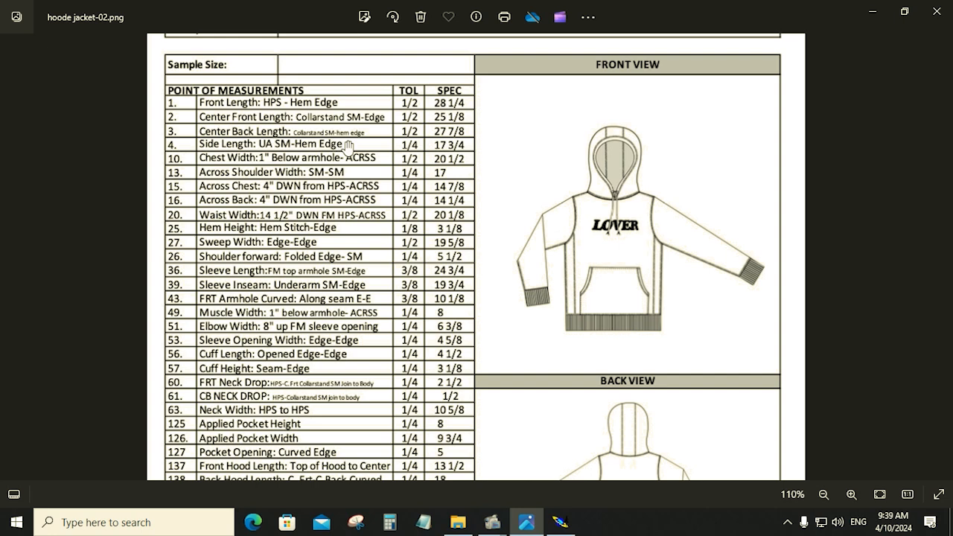
left_click(559, 521)
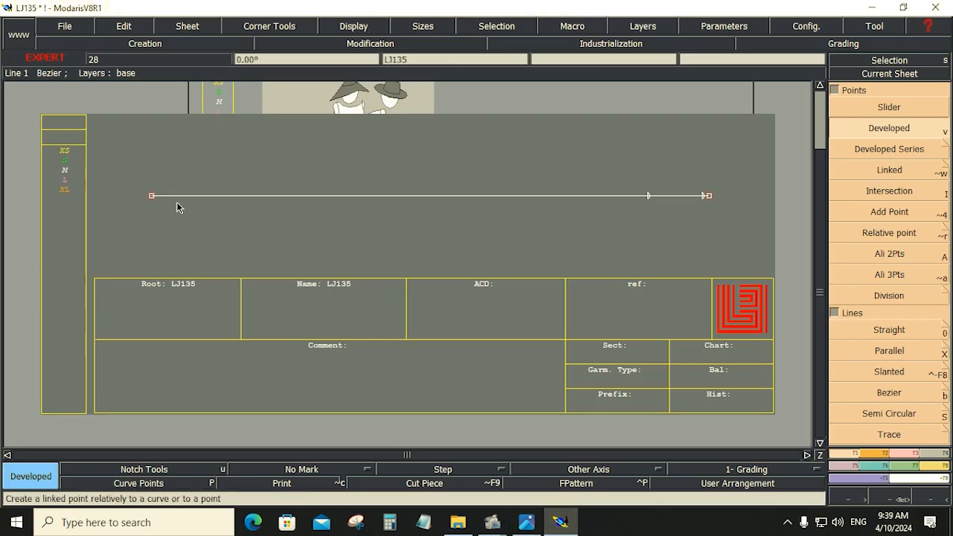
left_click(152, 196)
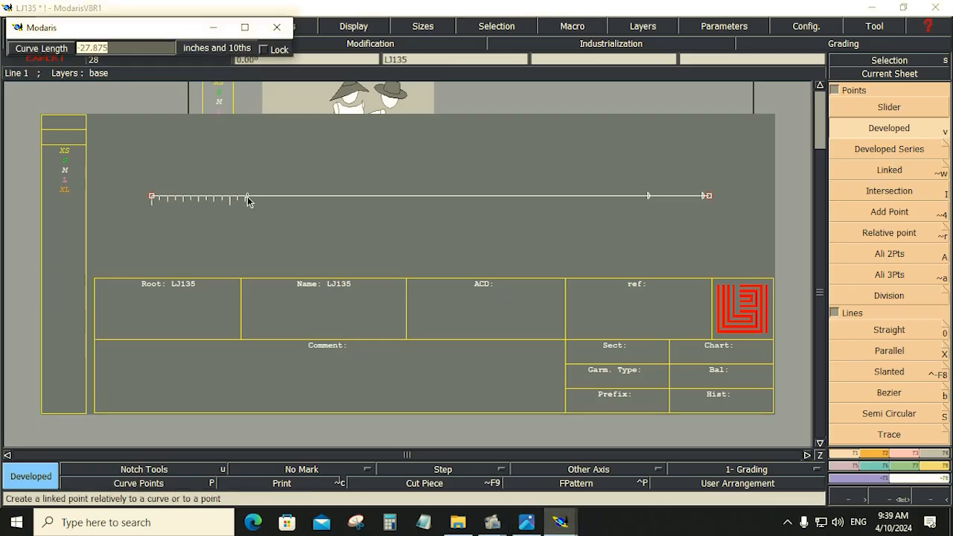
type("-17")
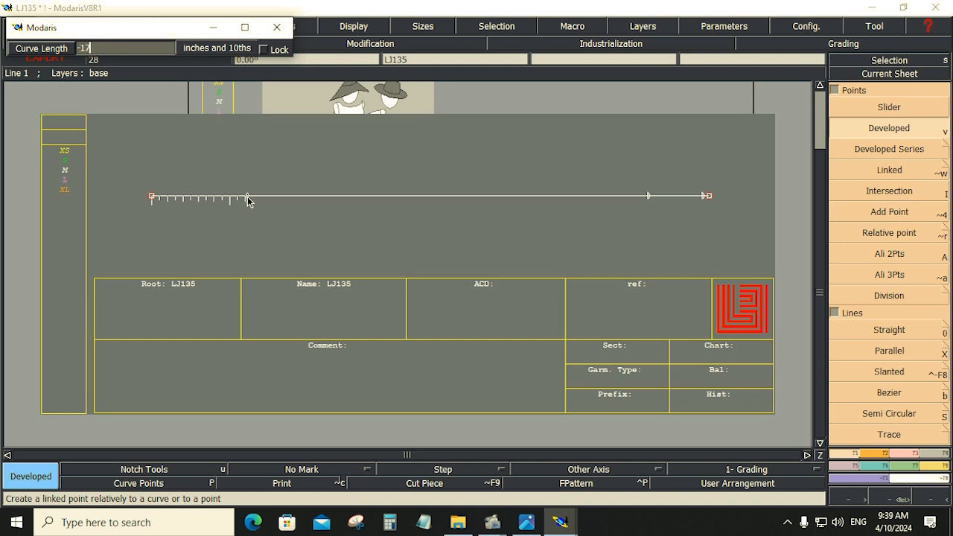
type(".75")
key("Return")
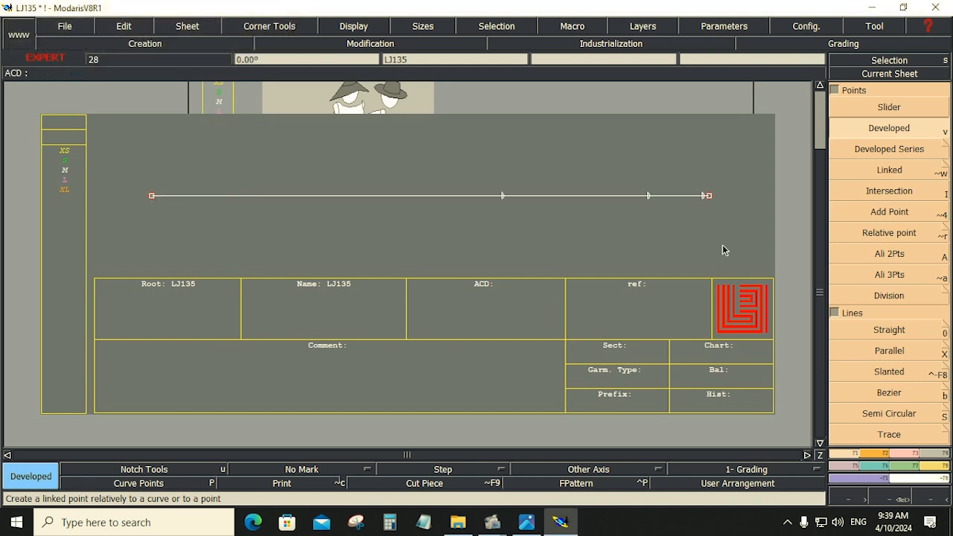
- Add a Developed point about 1 inch from the side length point toward the line's left end, marking the chest level
left_click(886, 128)
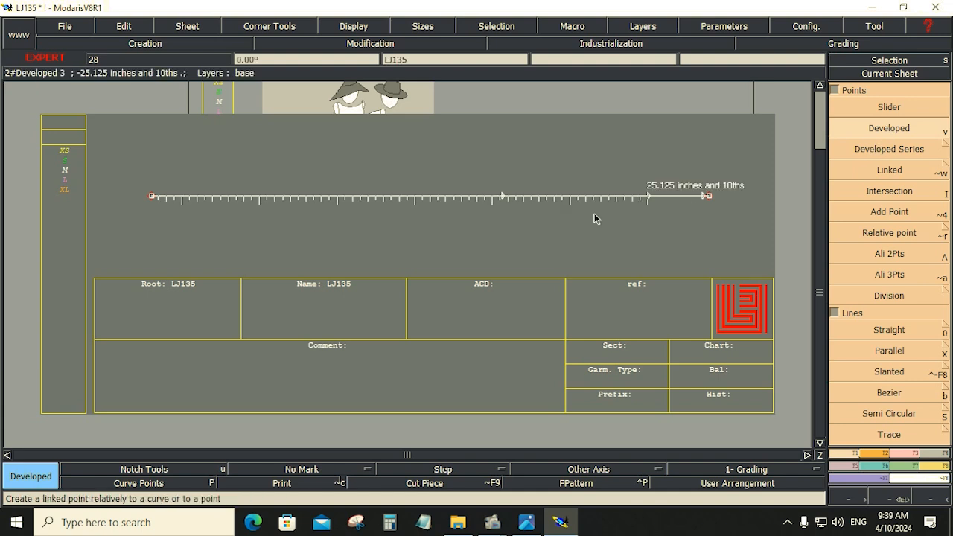
left_click(501, 197)
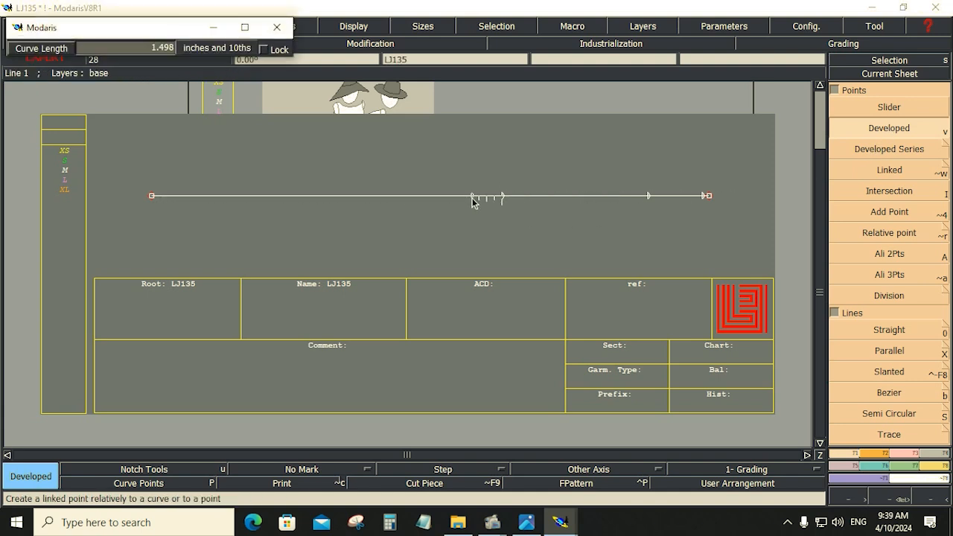
key("Return")
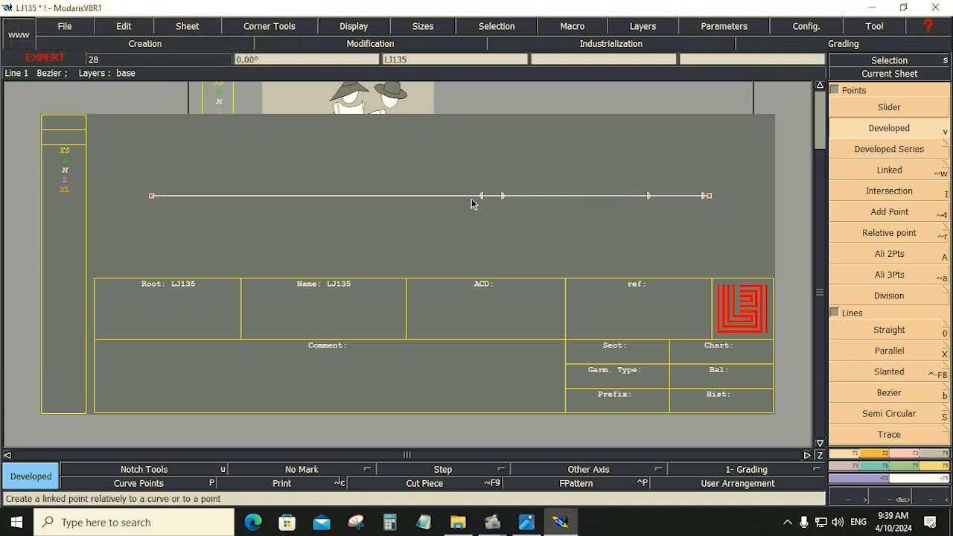
- Switch to the spec sheet in Photos and zoom in to read the points of measurement
left_click(526, 522)
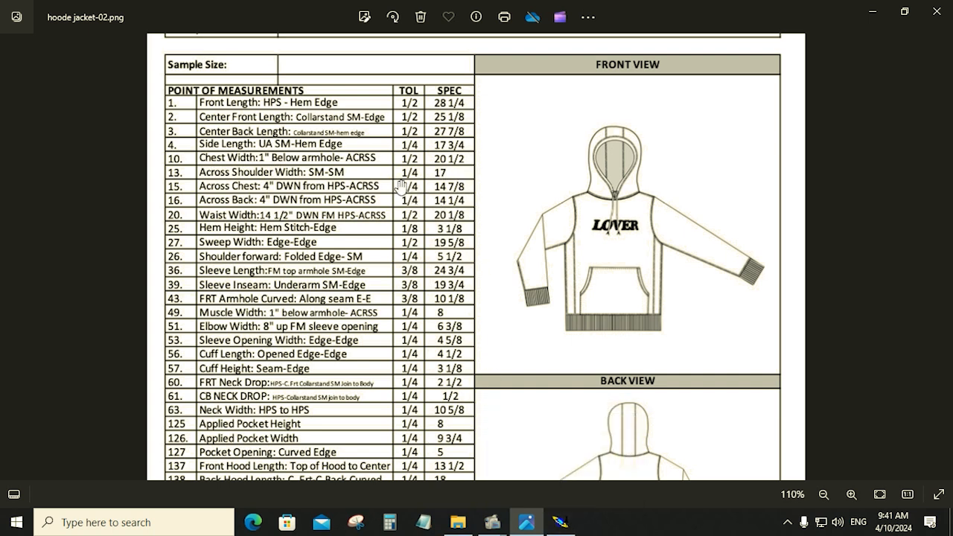
scroll(405, 190, "down", 2, "ctrl")
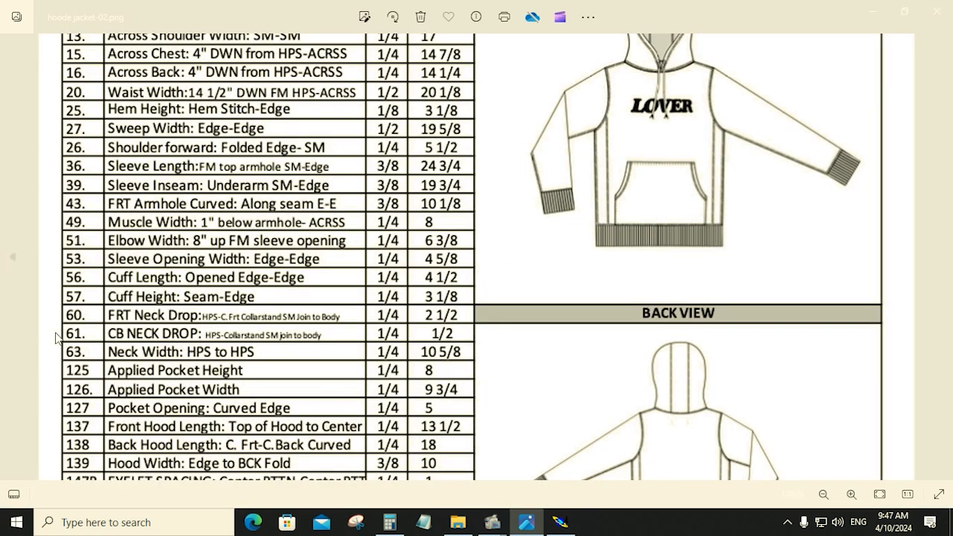
left_click(13, 264)
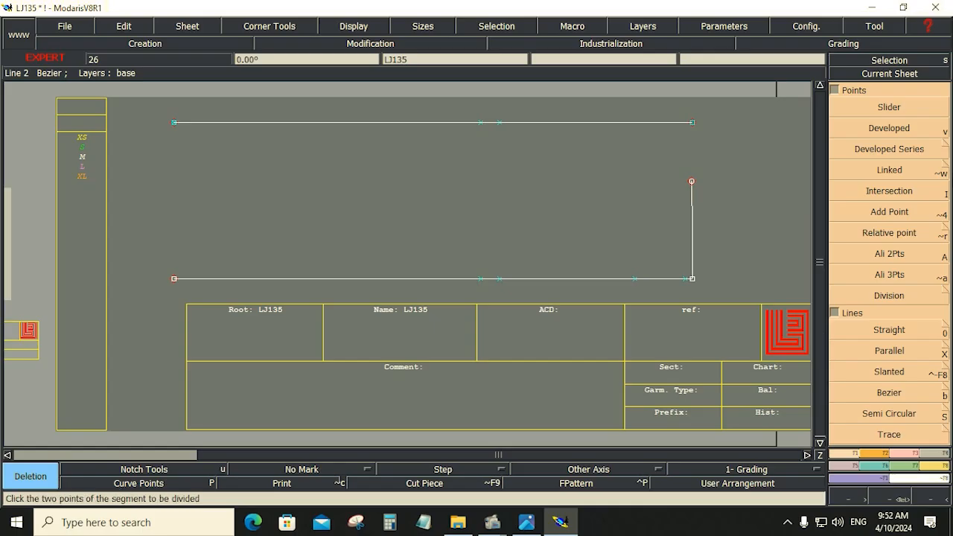
- Add a Developed point 1.25 inches from the right end of the upper horizontal line and insert it into the line
left_click(890, 128)
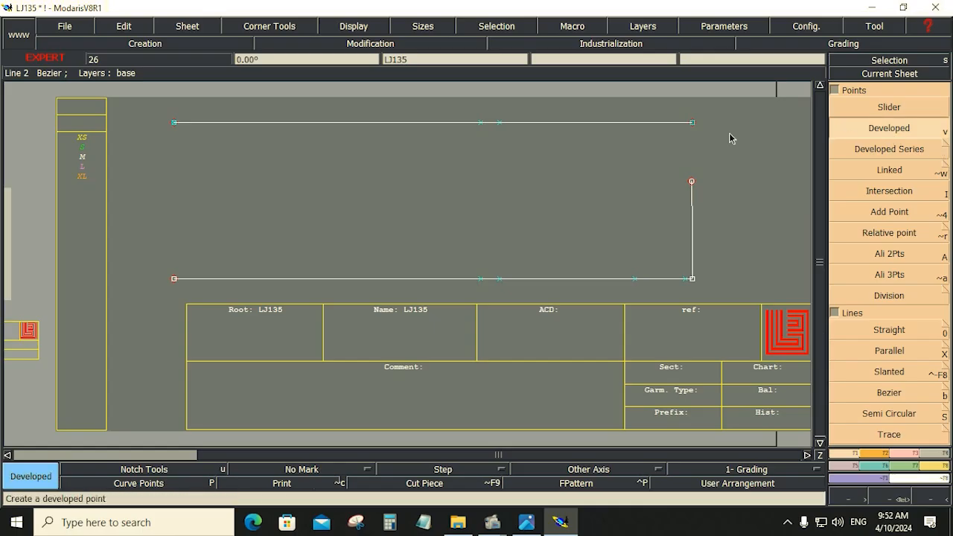
left_click(693, 124)
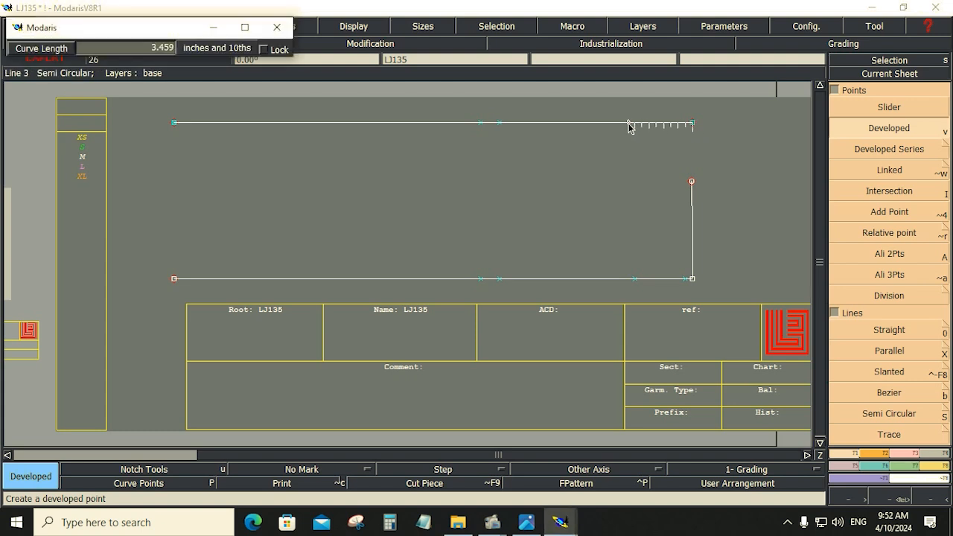
type("1.750")
type("1.25")
key("Return")
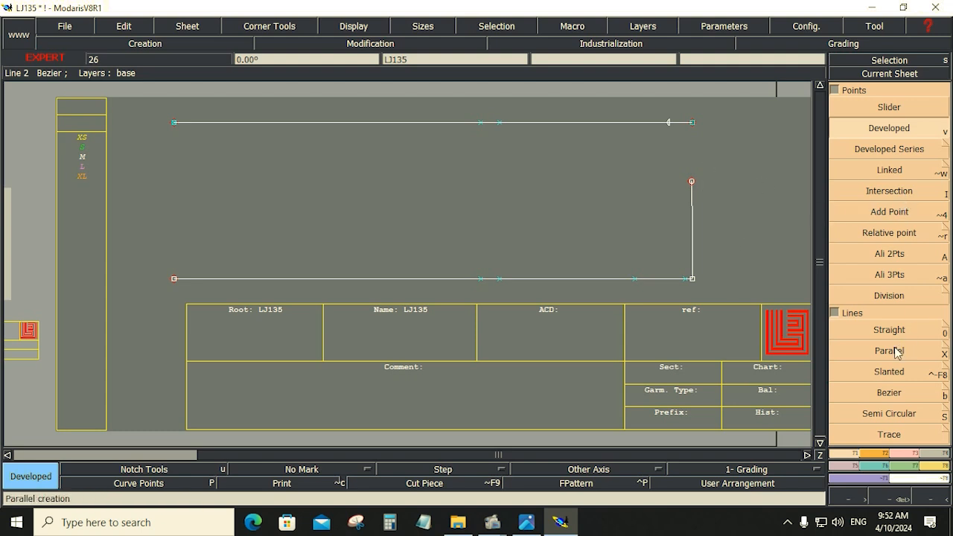
left_click(909, 453)
left_click(893, 350)
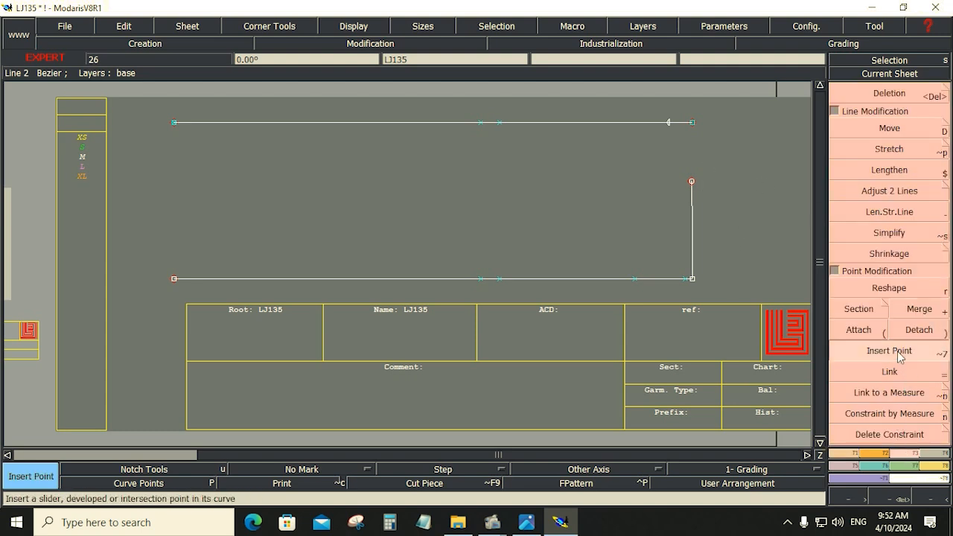
left_click(669, 123)
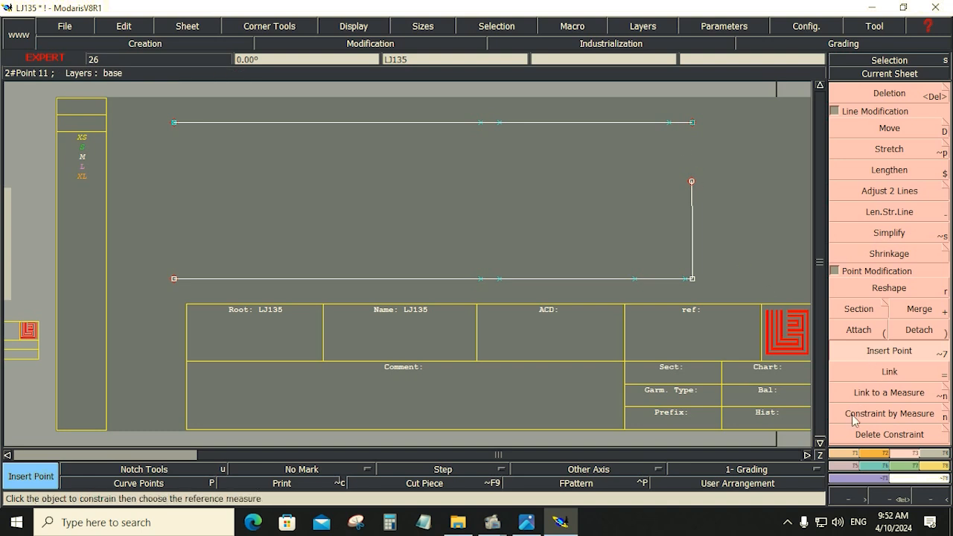
- Draw a Bezier shoulder line from the inserted point to the neck line's free end, and align that end vertically with Ali 2Pts
left_click(852, 461)
left_click(886, 392)
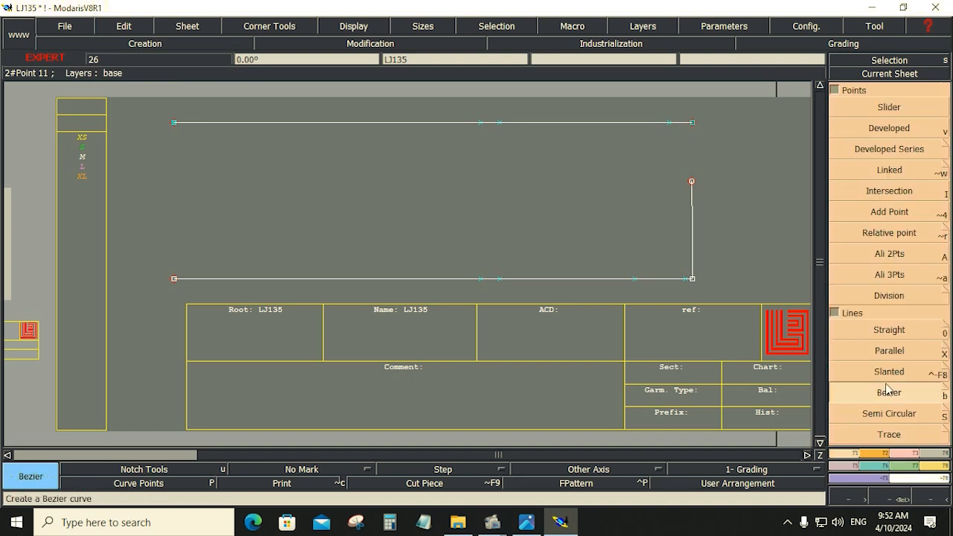
left_click(669, 123)
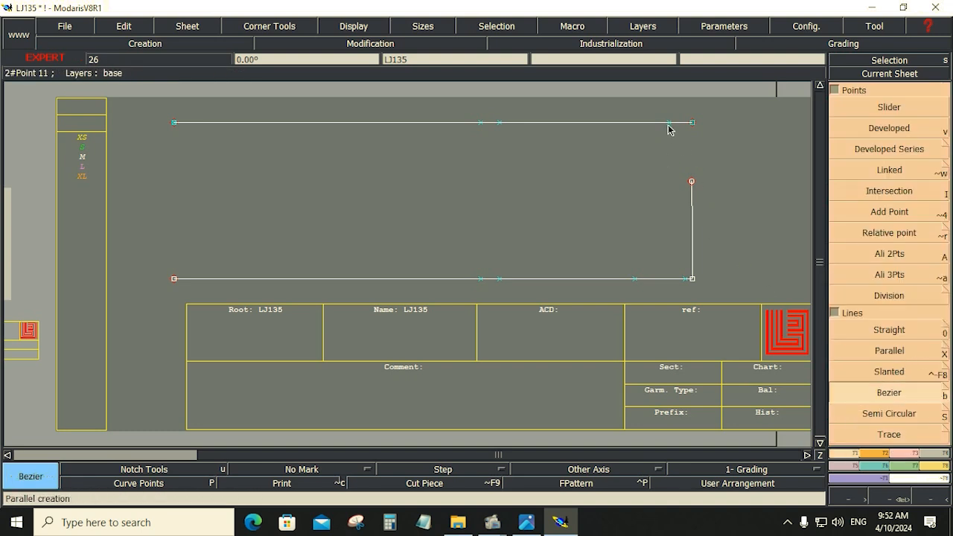
left_click(691, 183)
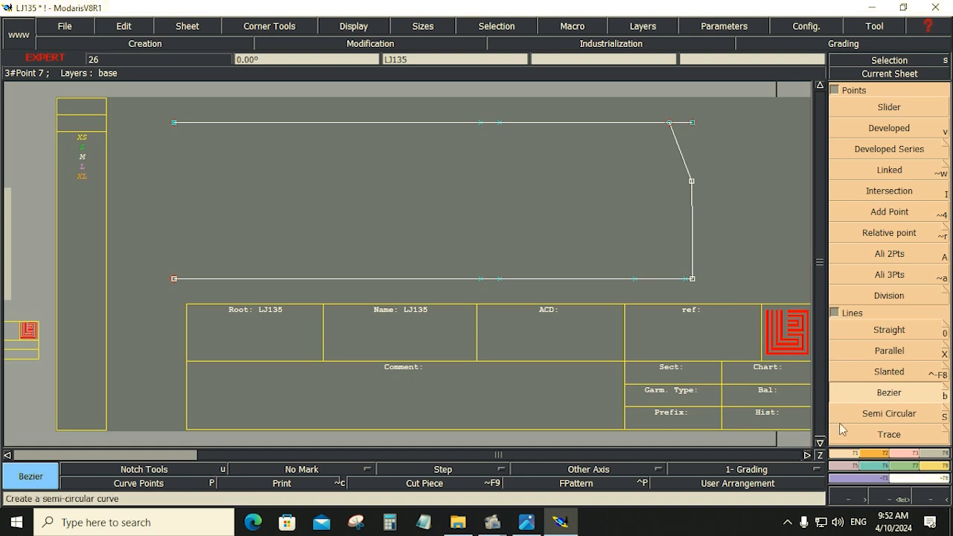
key("shift+a")
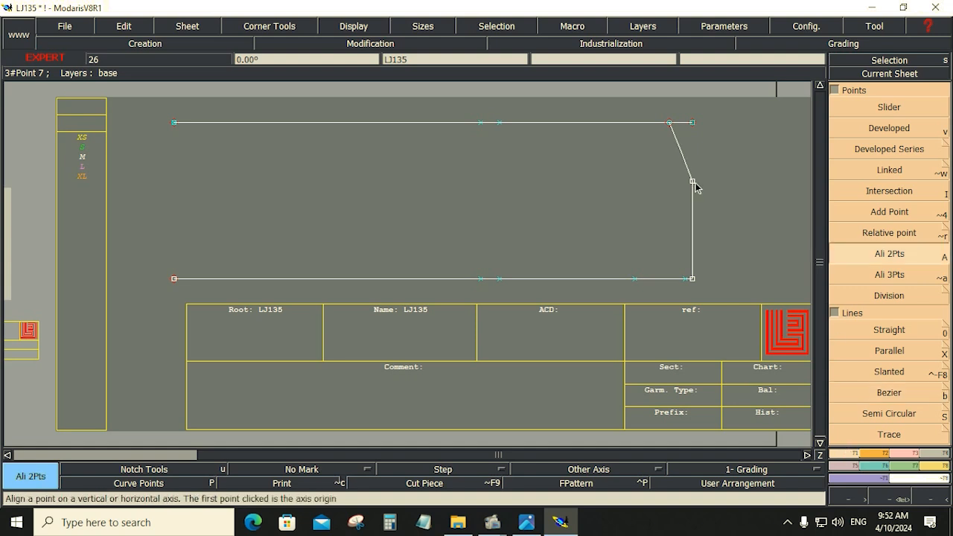
- Check the chest width on the spec sheet in Photos, return to Modaris and undo the last parallel line
left_click(526, 521)
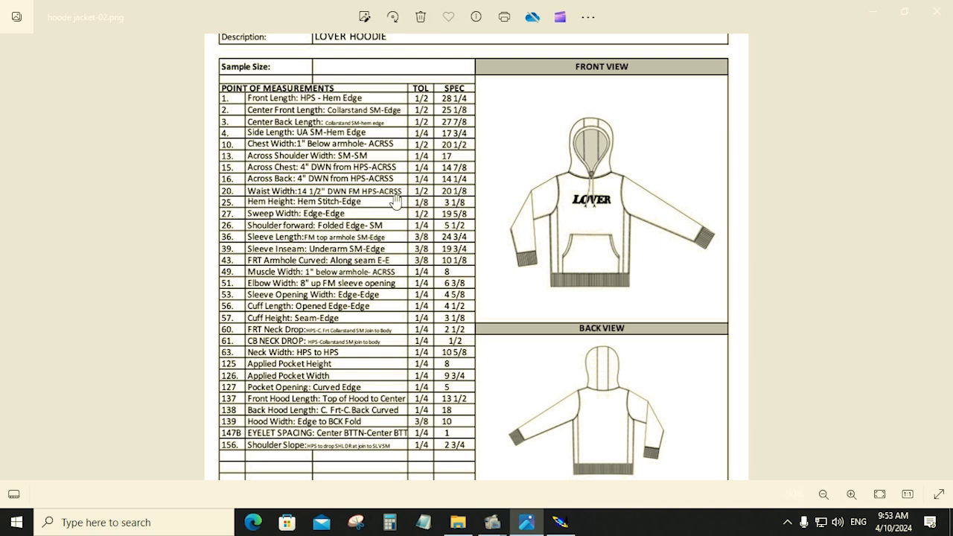
left_click(560, 521)
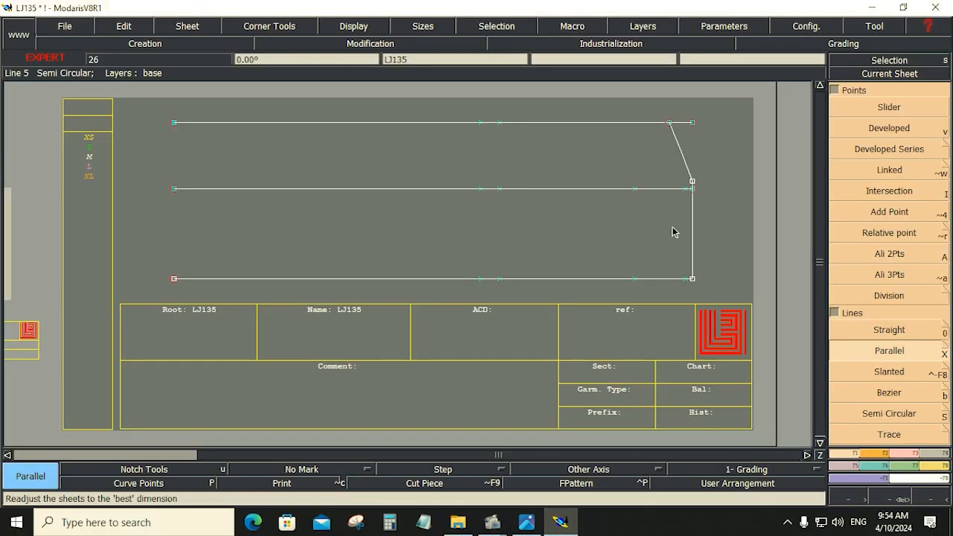
key("ctrl+z")
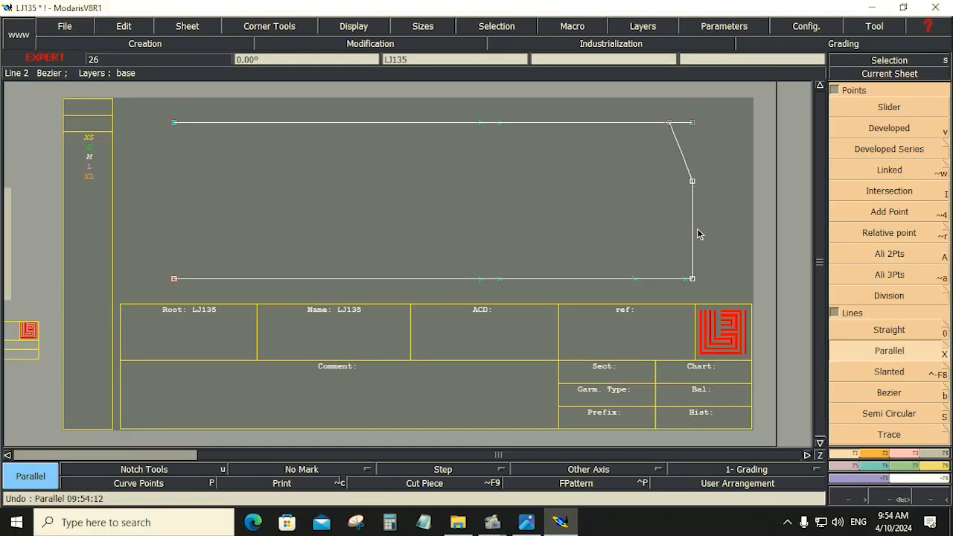
- Create a parallel of the lower horizontal line at a distance of -10.25 inches for the half chest width
left_click(899, 350)
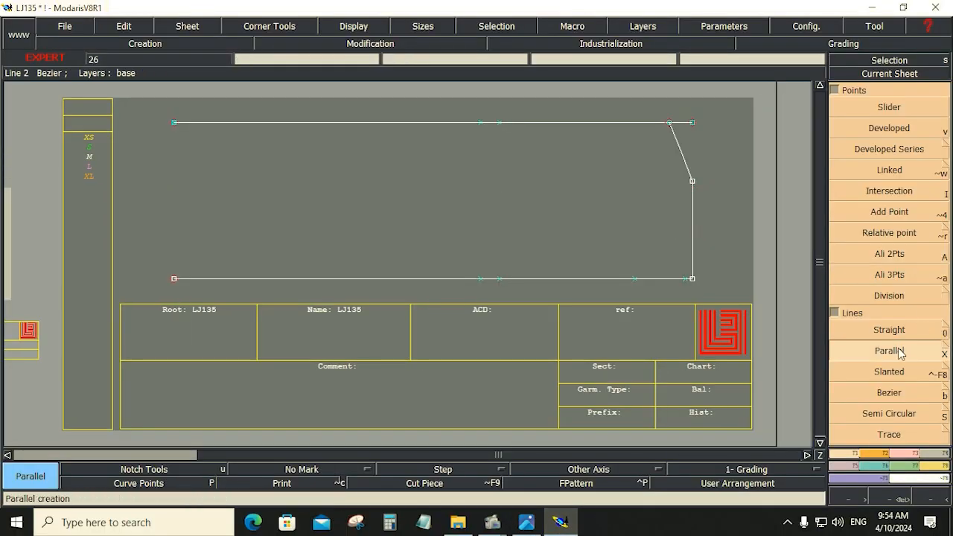
left_click(588, 282)
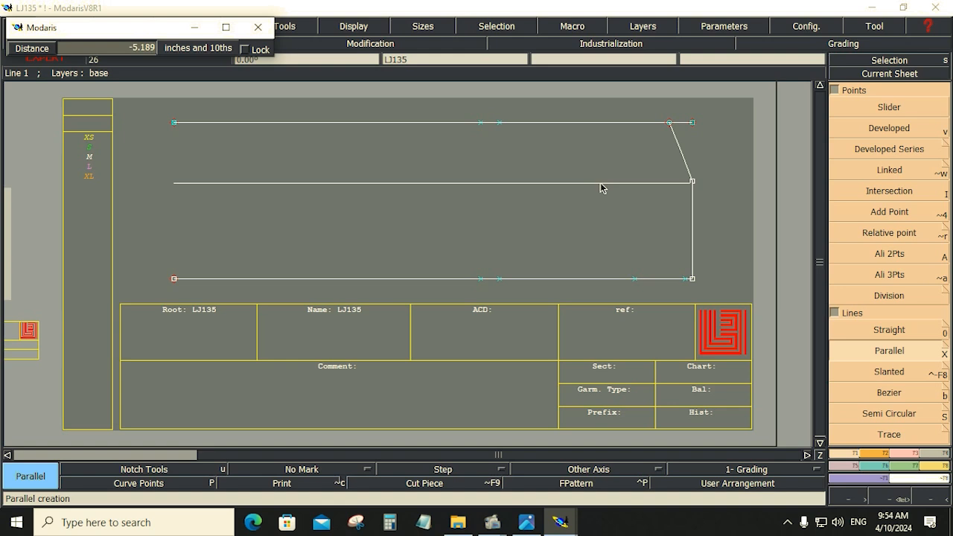
key("Down")
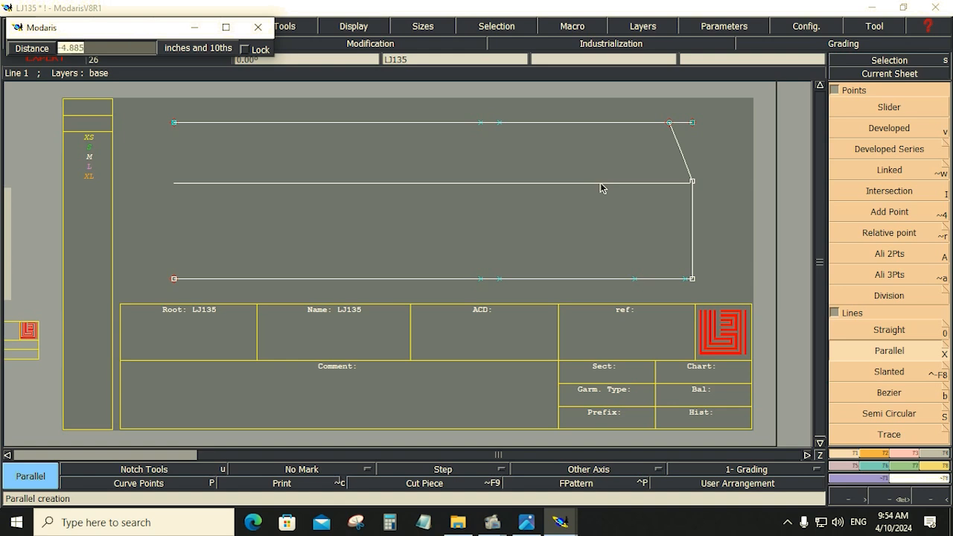
key("BackSpace")
key("Return")
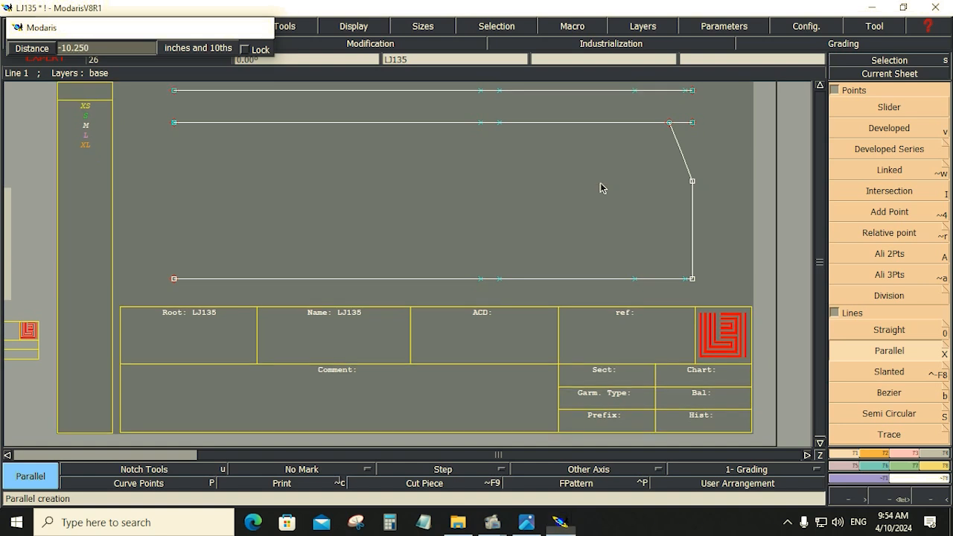
- Delete the across-shoulder line and draw a Bezier line from the shoulder tip to the side length point on the chest-width line
key("Delete")
left_click(562, 122)
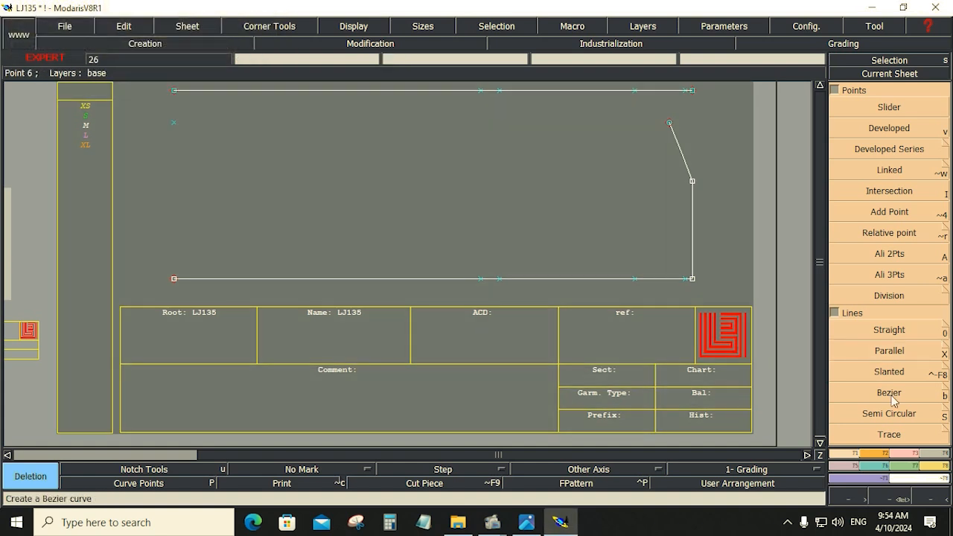
left_click(888, 392)
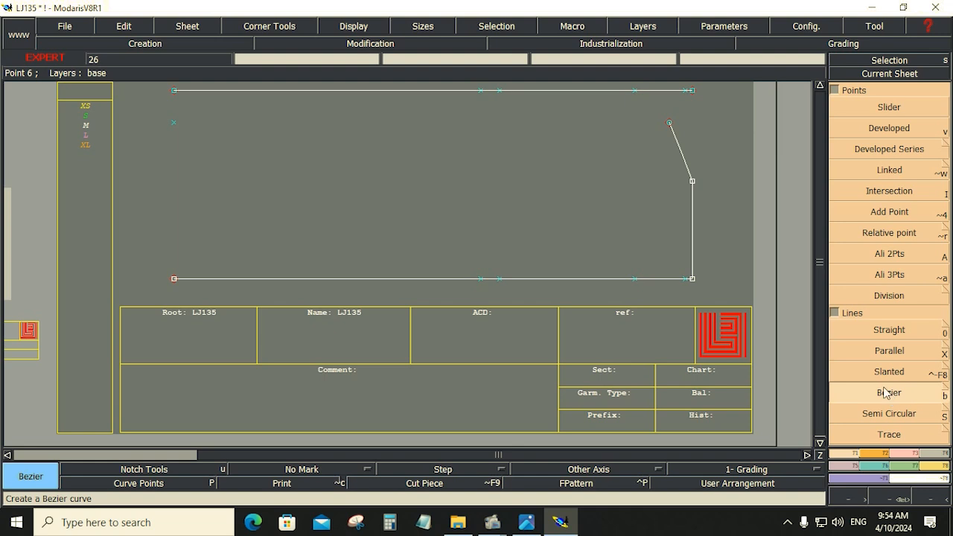
left_click(667, 125)
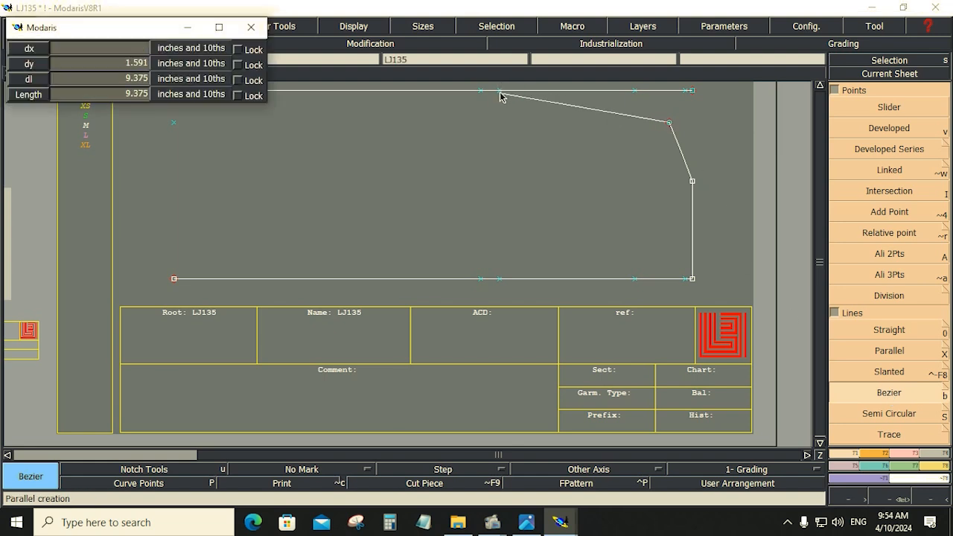
left_click(499, 93)
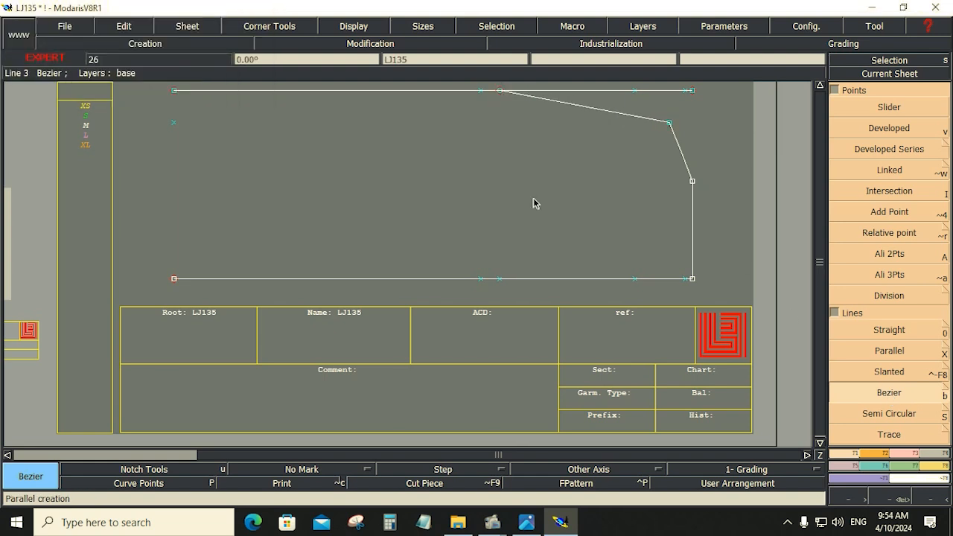
left_click(895, 352)
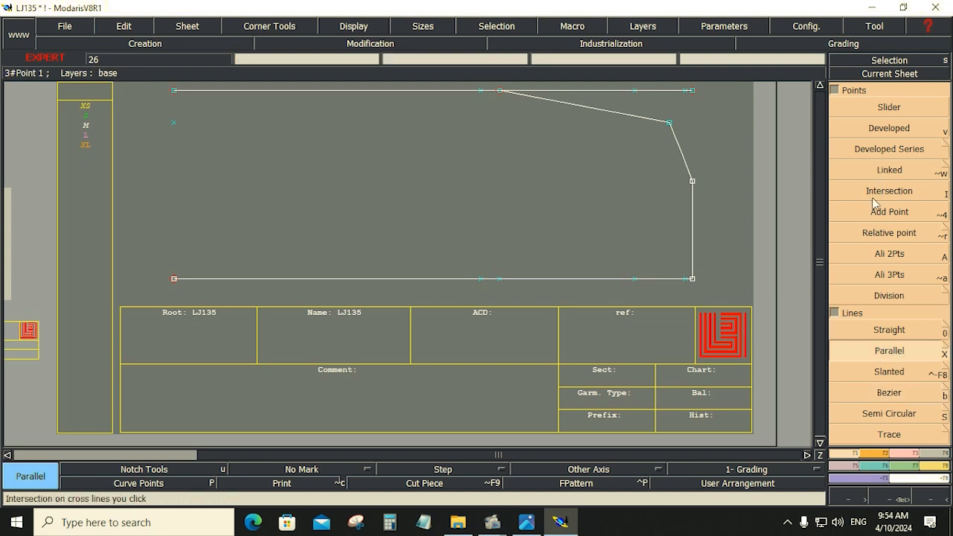
left_click(692, 260)
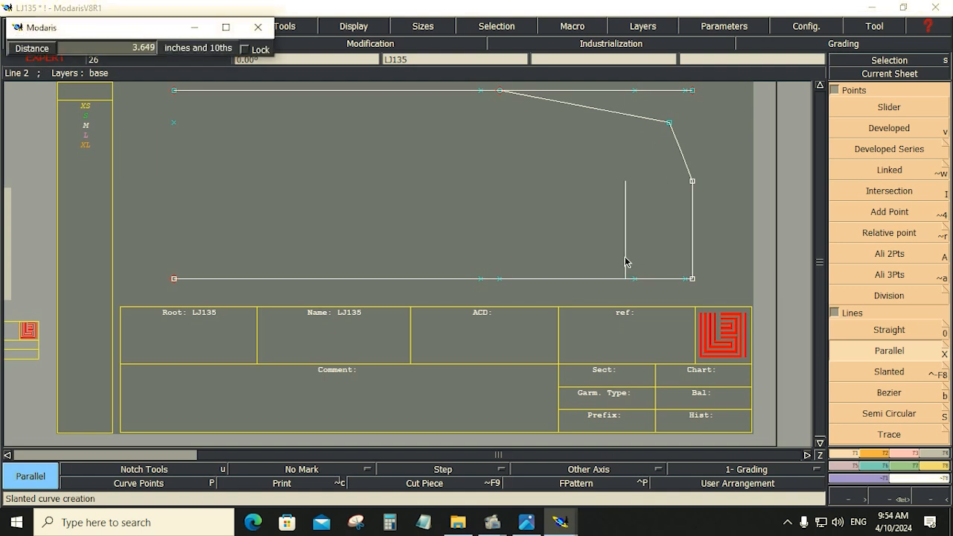
left_click(659, 248)
key("ctrl+z")
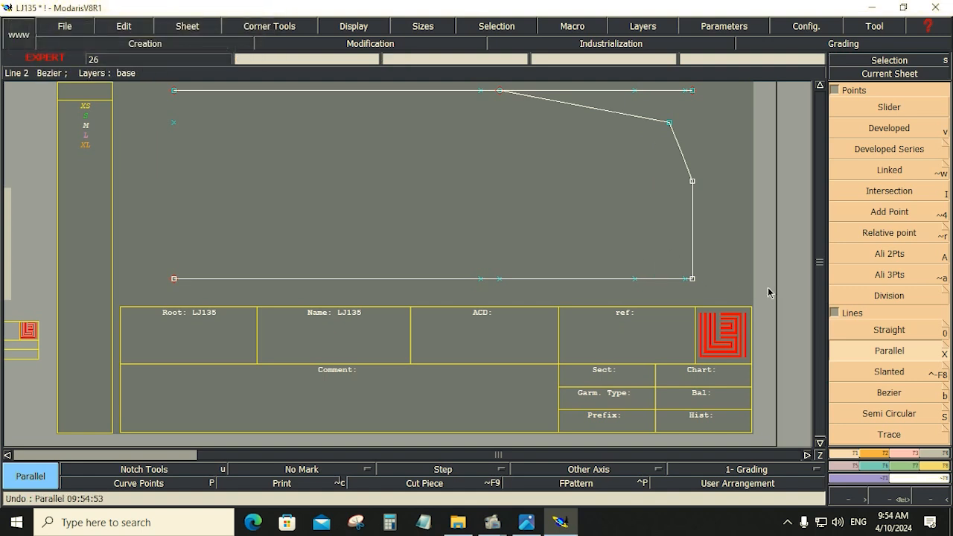
- Try to add a Developed point 4 inches from the right end of the lower horizontal line
key("v")
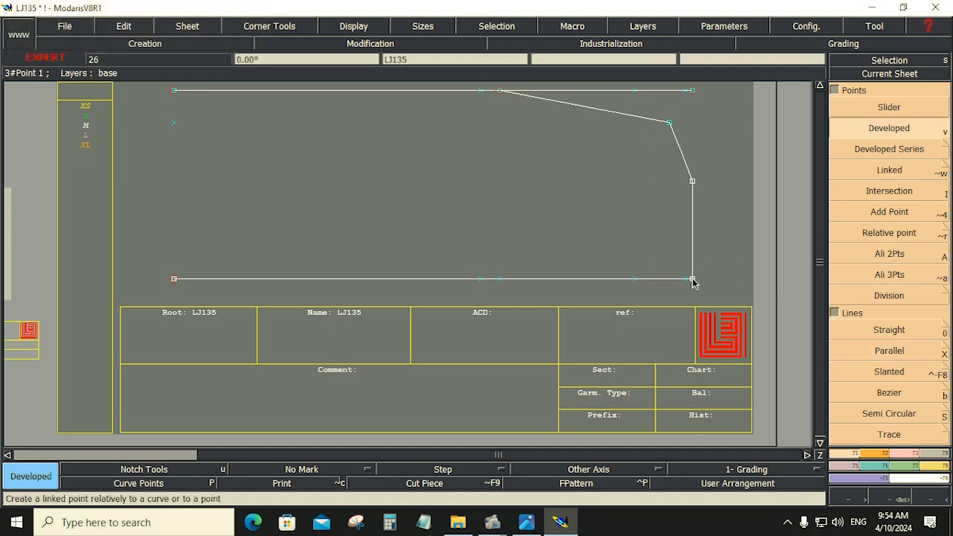
left_click(692, 278)
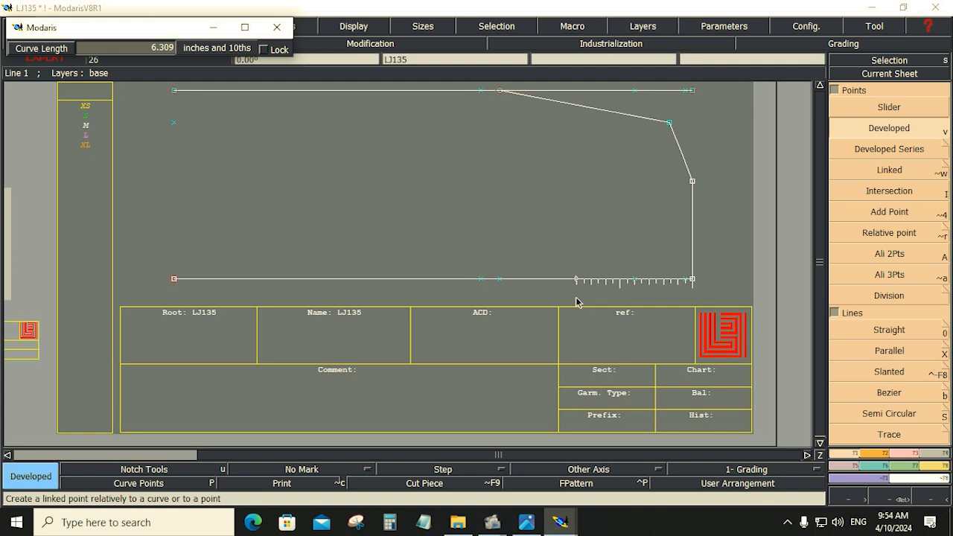
type("1.250")
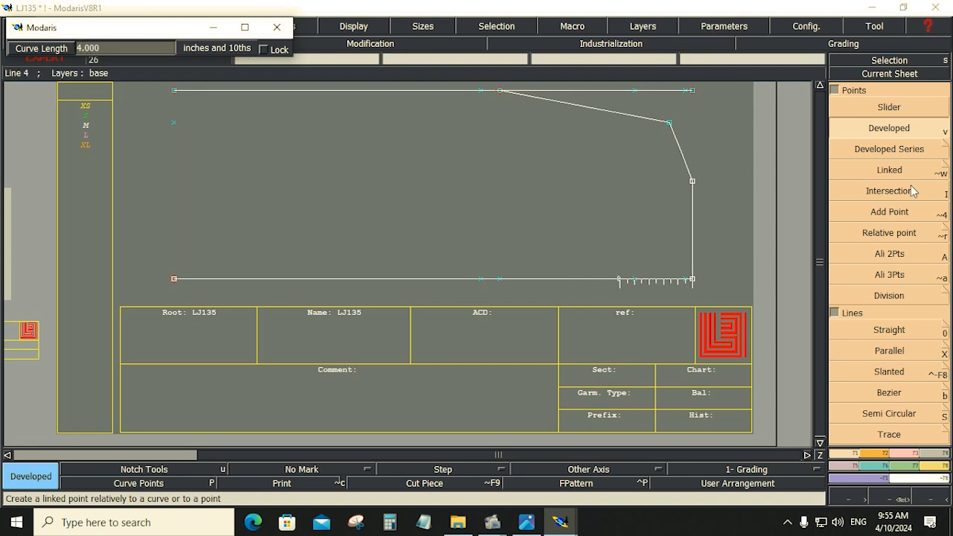
key("Return")
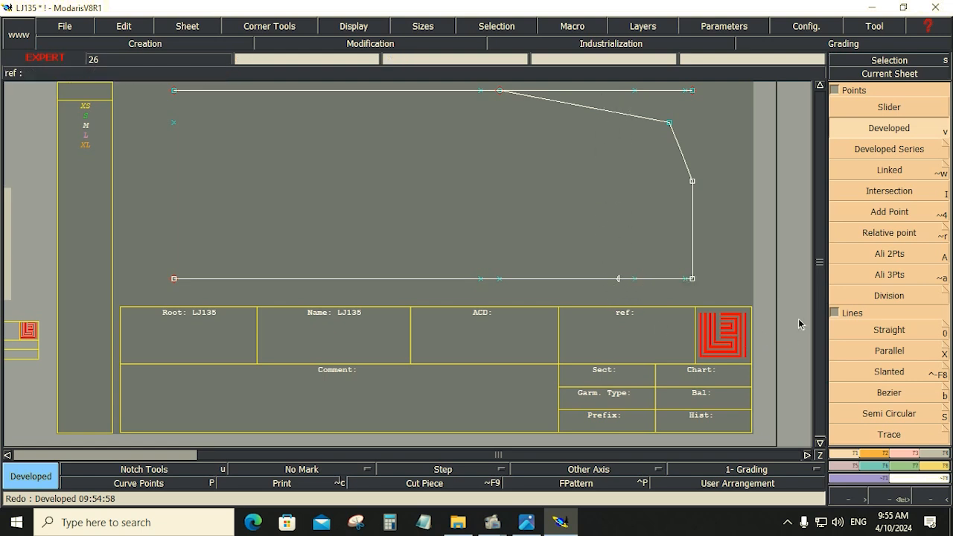
- Divide the straight armhole line between the shoulder tip and the side length point into 2 with Sequence Division
left_click(851, 312)
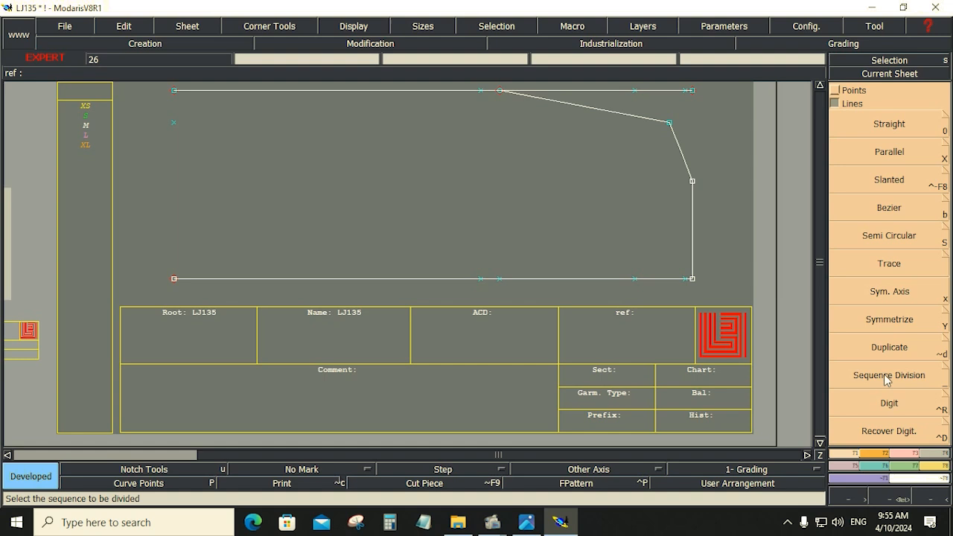
left_click(856, 375)
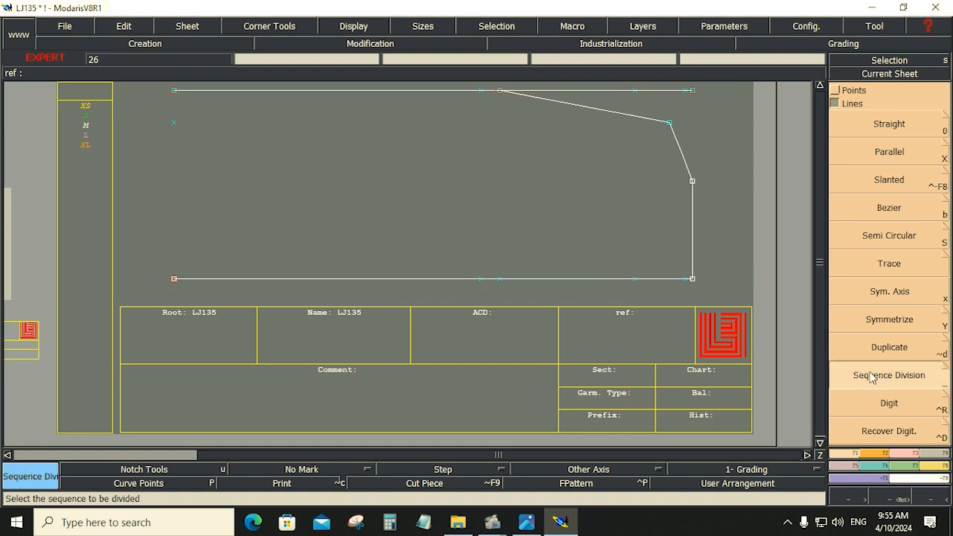
left_click(670, 123)
left_click(500, 92)
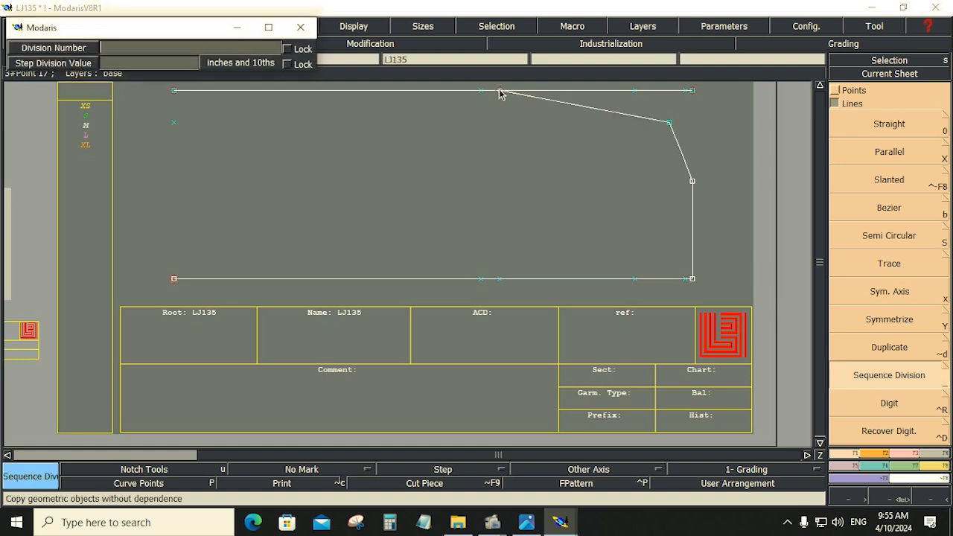
type("2")
key("Return")
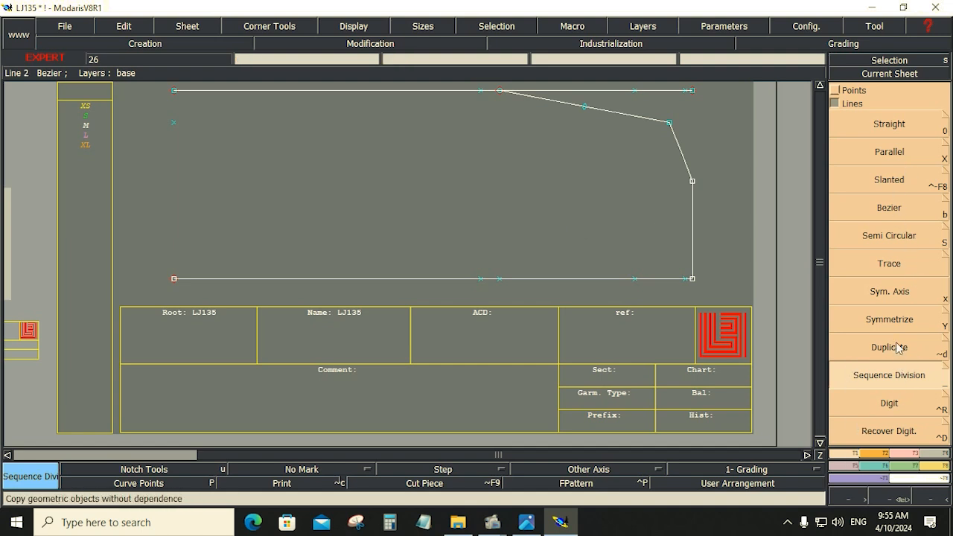
- Draw a vertical Bezier guide line from the division point on the armhole line down to the lower horizontal line
left_click(882, 209)
left_click(584, 108)
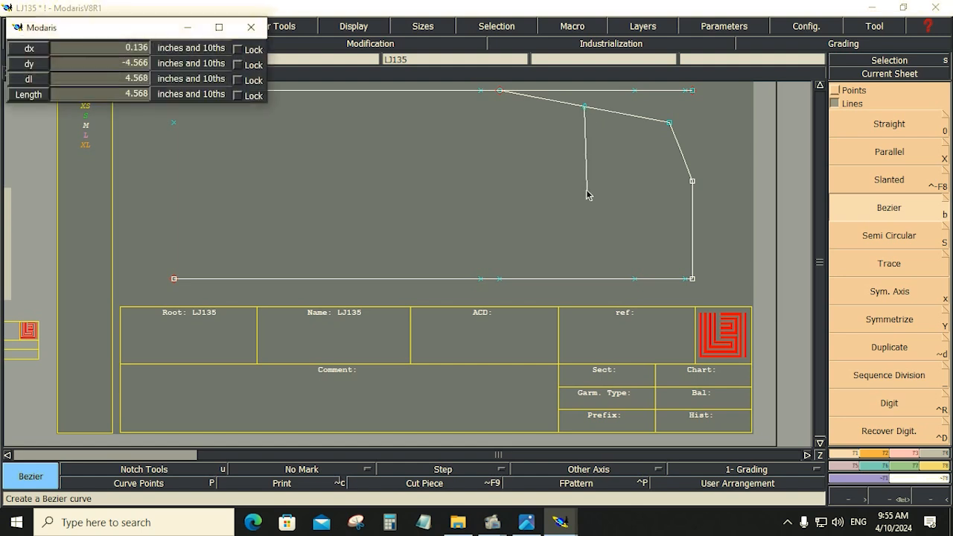
left_click(584, 279)
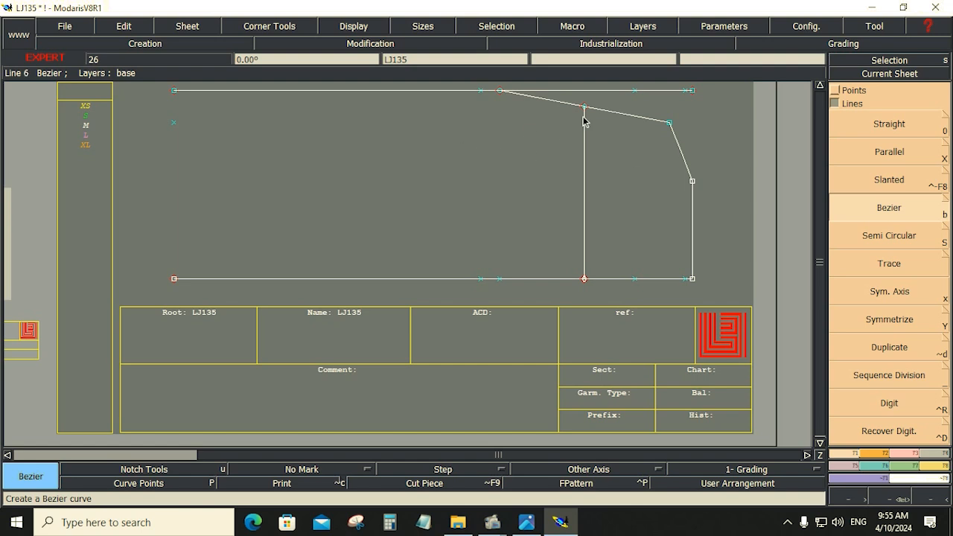
- Turn on the display of curve handles
left_click(890, 295)
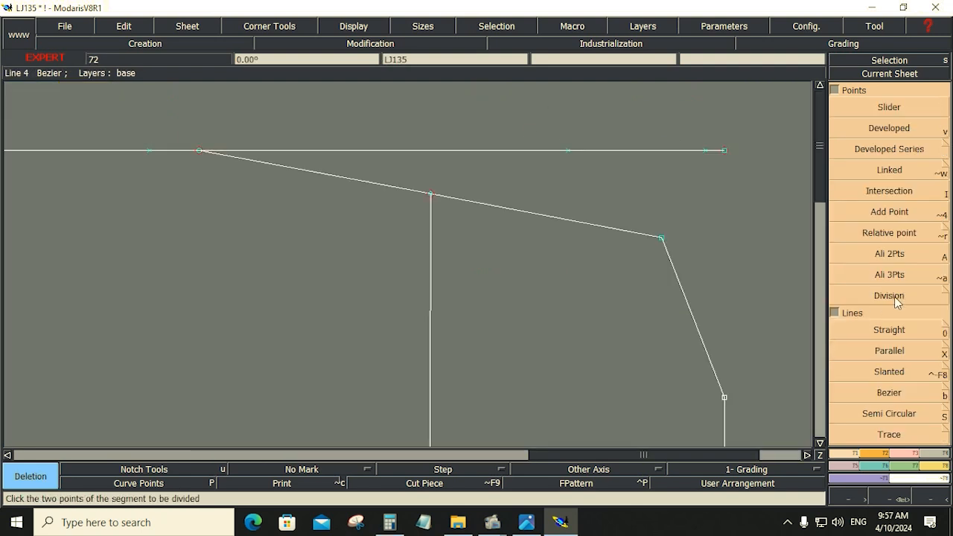
left_click(359, 28)
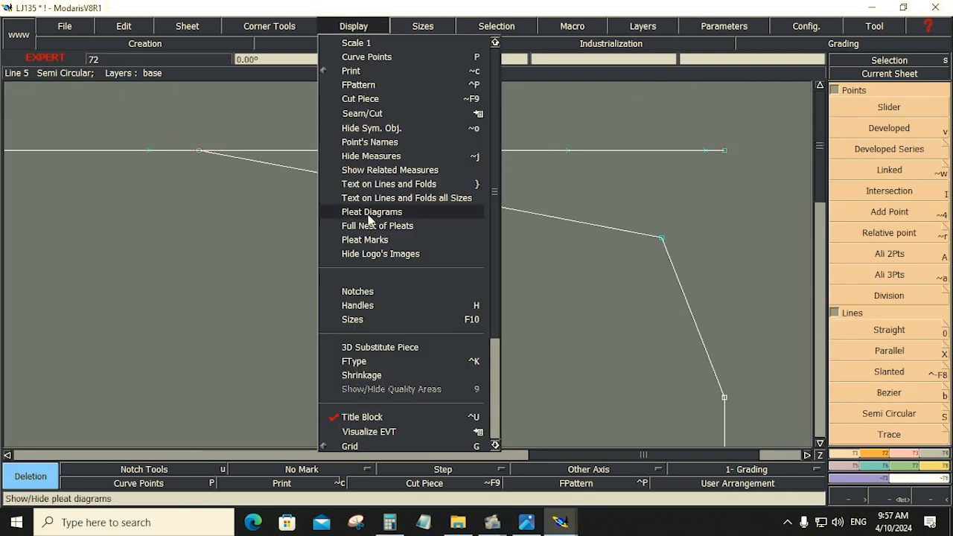
left_click(359, 305)
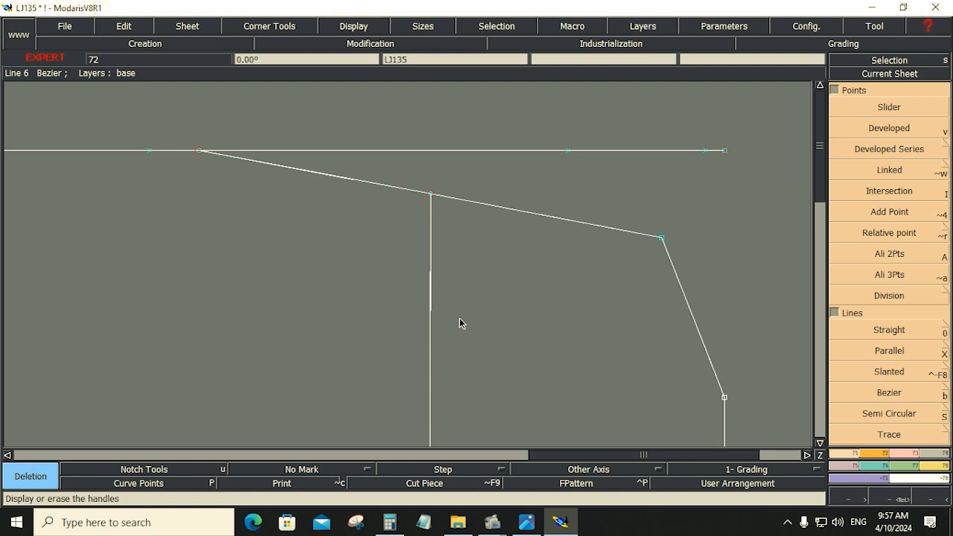
- Reshape the straight armhole line between the shoulder tip and the side length point into a deep inward curve
left_click(903, 454)
left_click(893, 288)
left_click(507, 208)
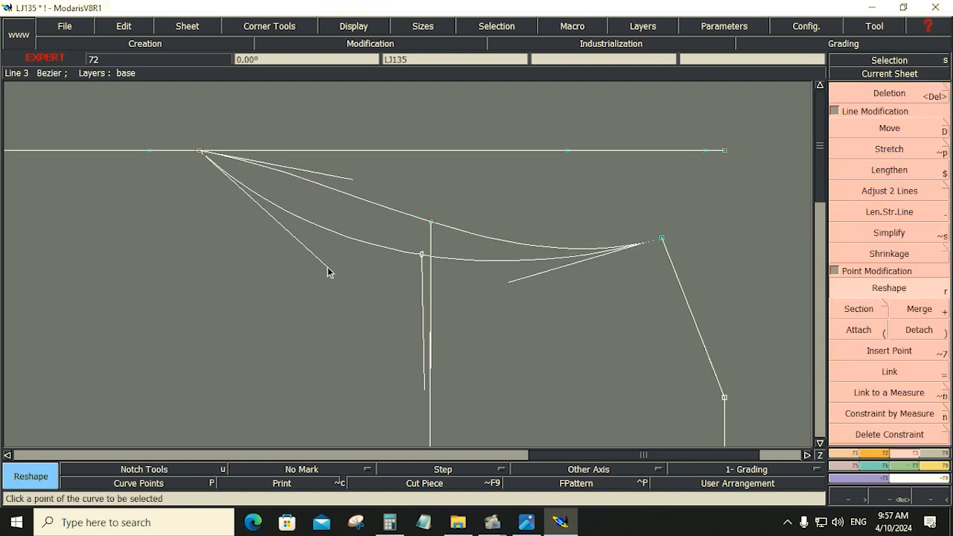
left_click(259, 339)
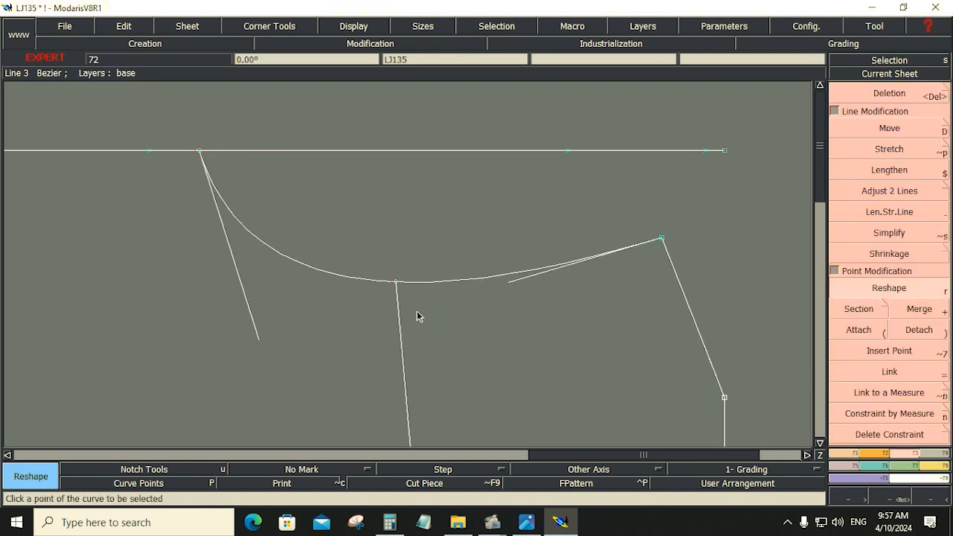
- Delete the guide line that runs from the armhole curve to the lower horizontal line
key("Delete")
left_click(407, 398)
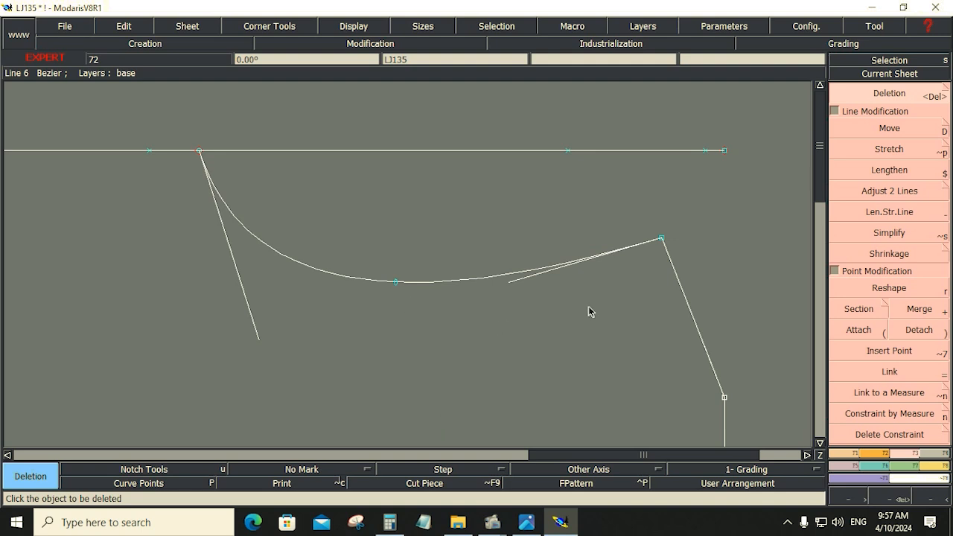
key("Home")
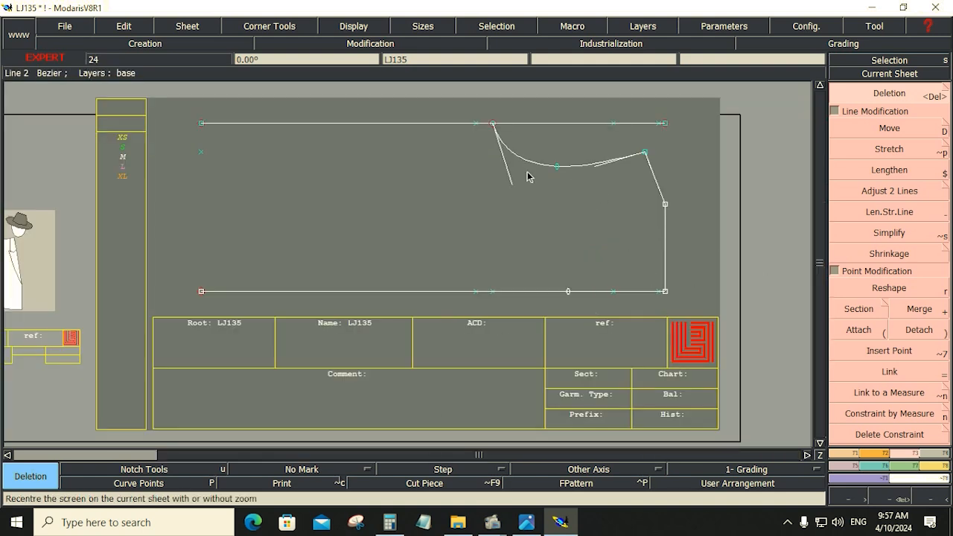
- Refine the armhole curve by slightly adjusting its handles at the shoulder tip and the side length point
key("z")
left_click_drag(457, 97, 682, 193)
key("r")
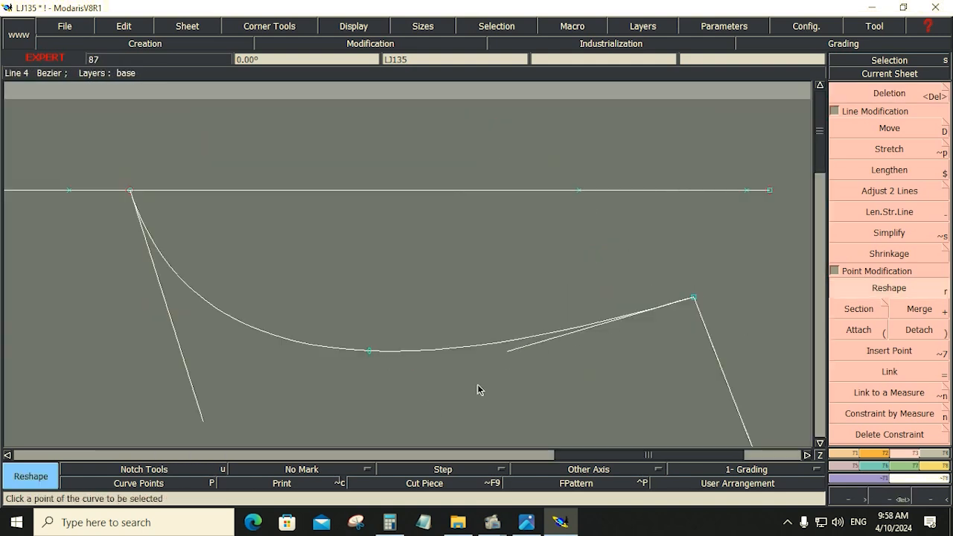
left_click_drag(507, 350, 508, 360)
left_click_drag(203, 420, 187, 417)
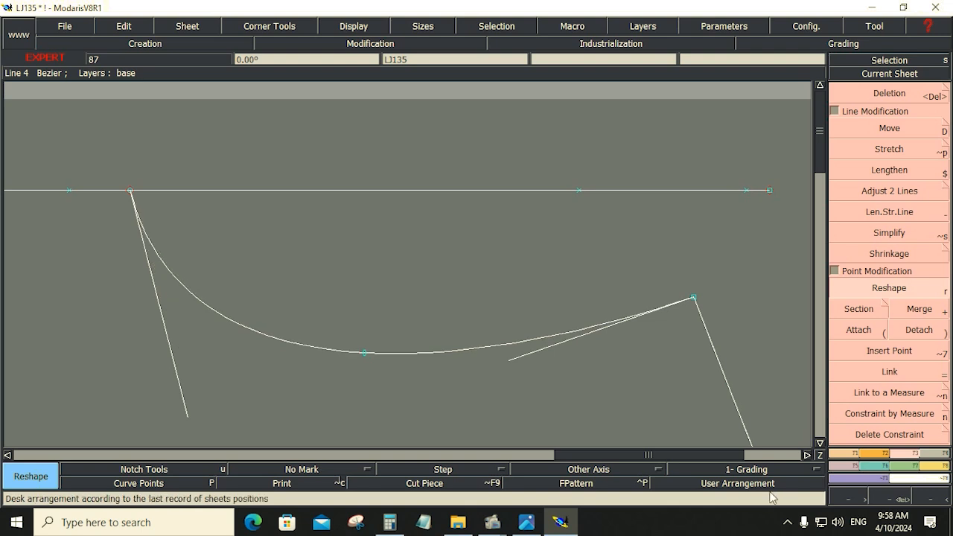
- Insert a curve point at the division point in the middle of the armhole curve
left_click(820, 454)
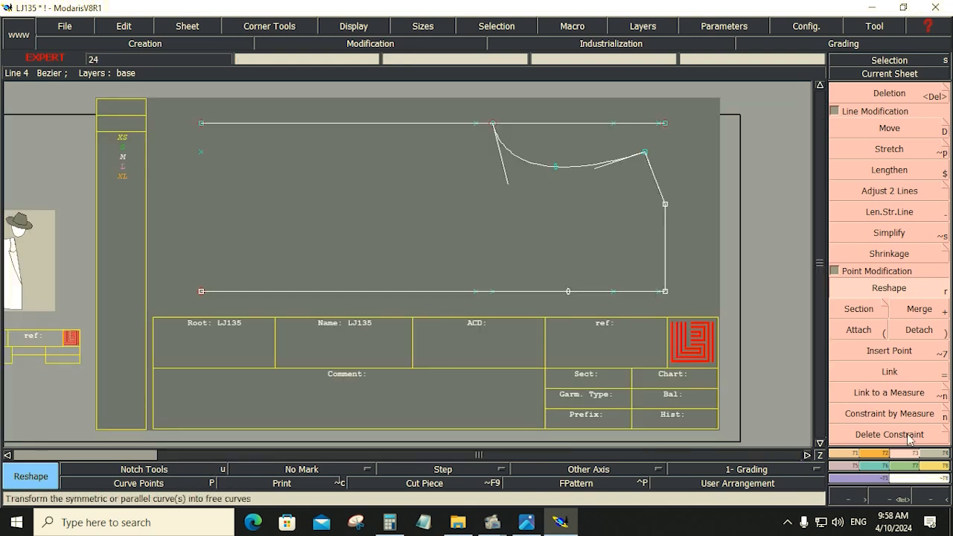
left_click(888, 350)
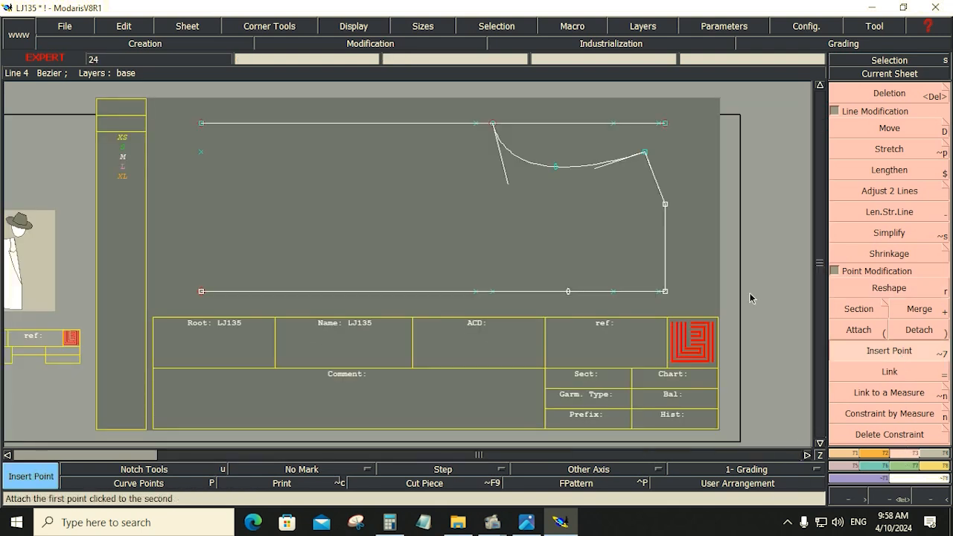
left_click(558, 168)
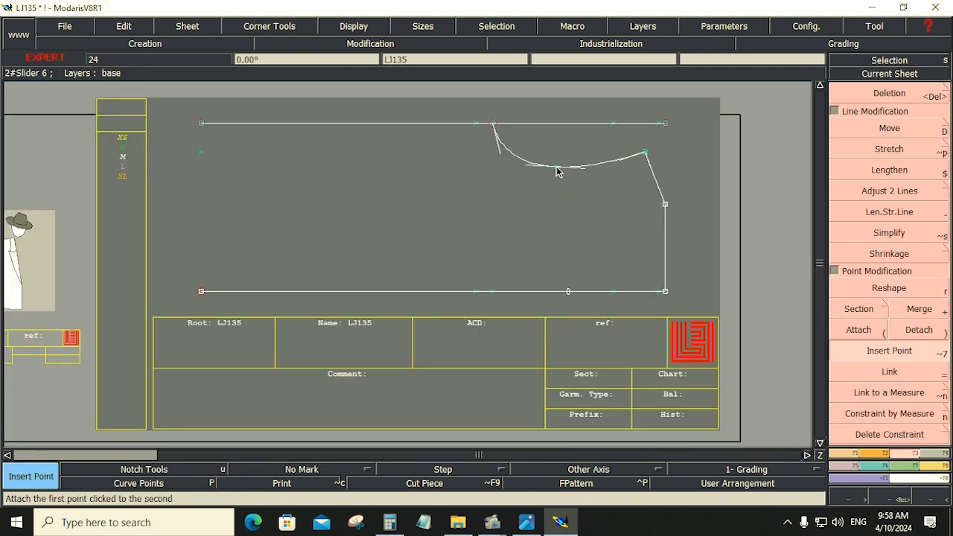
- Draw a short vertical Bezier guide line 0.375 inches upward from the inserted point on the armhole curve
left_click(843, 455)
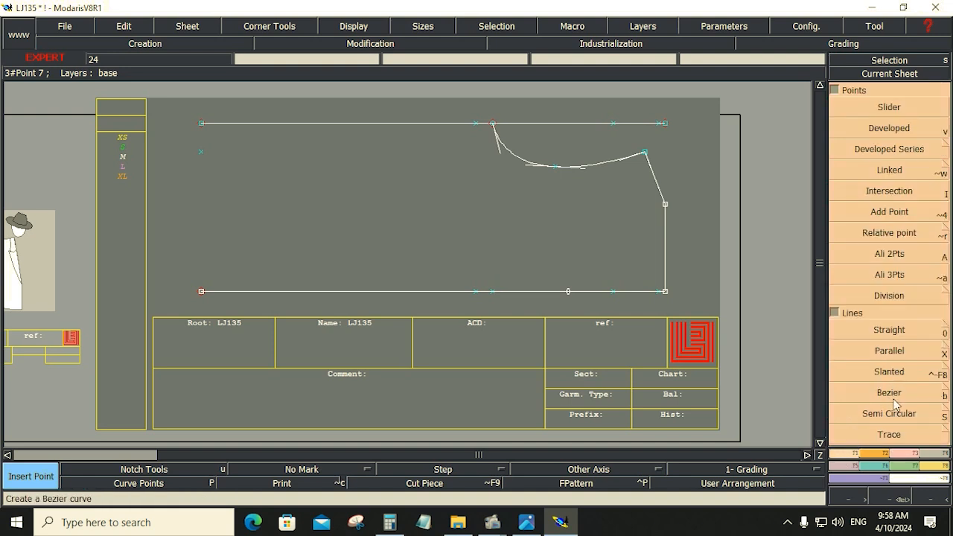
left_click(890, 394)
left_click(553, 169)
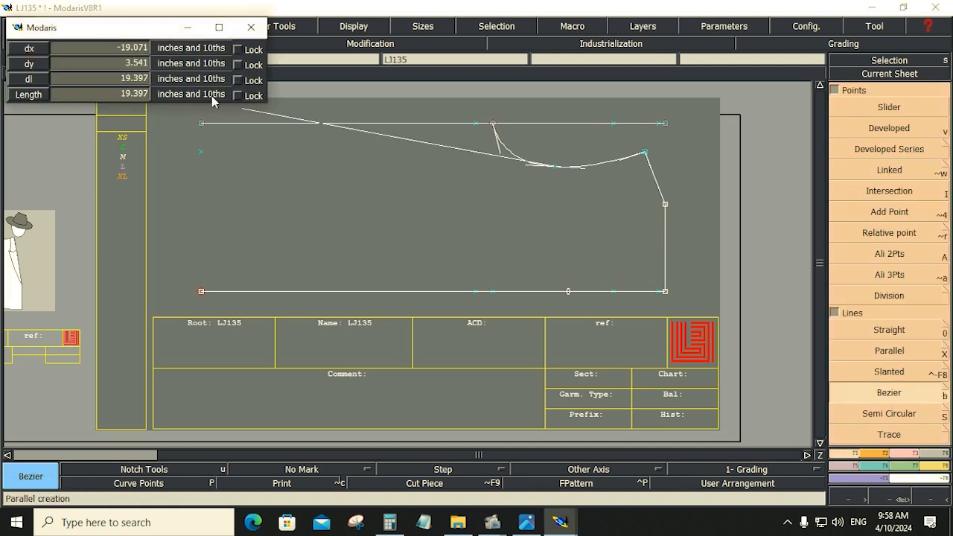
left_click(105, 78)
type("2.750")
type("0.375")
key("Return")
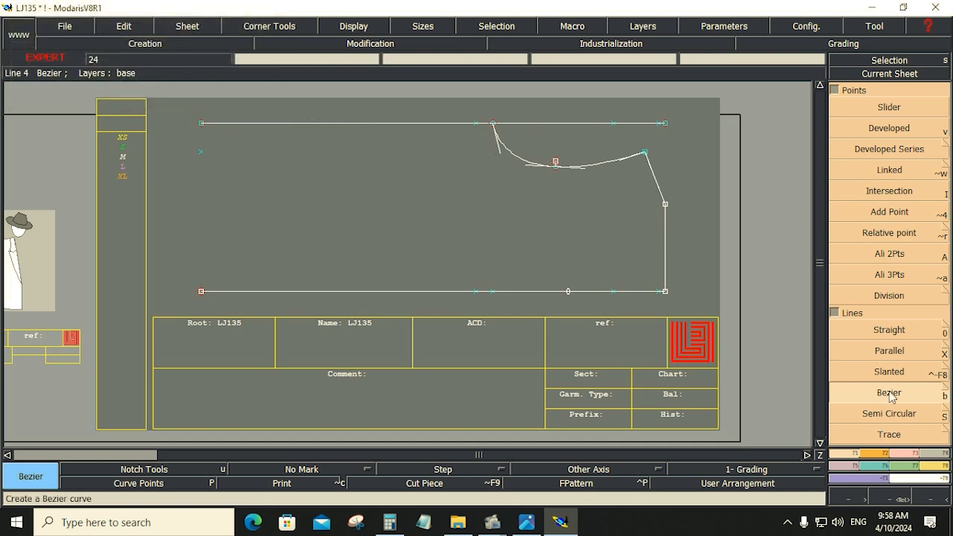
- Draw straight Bezier lines from the side length point to the short guide line's upper end and on to the shoulder tip
left_click(494, 125)
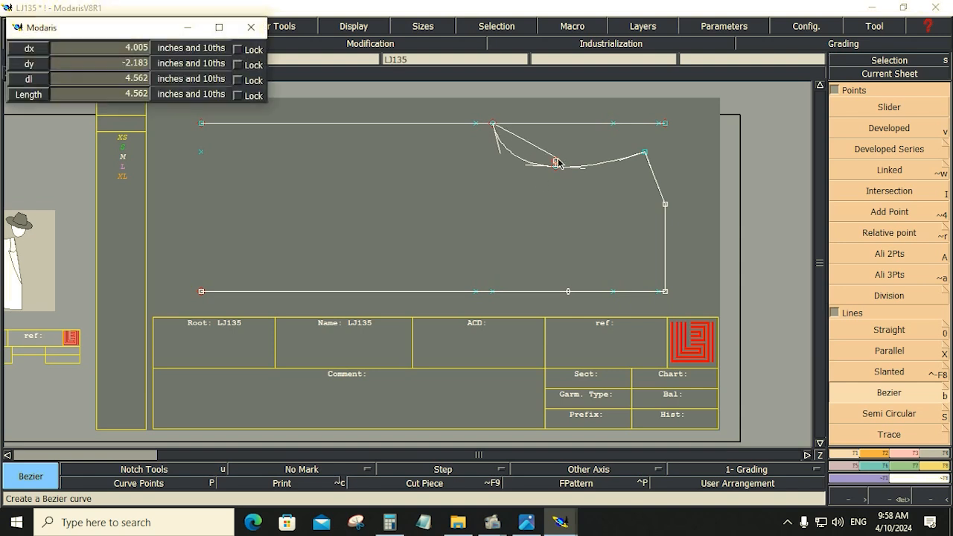
left_click(555, 161)
left_click(643, 154)
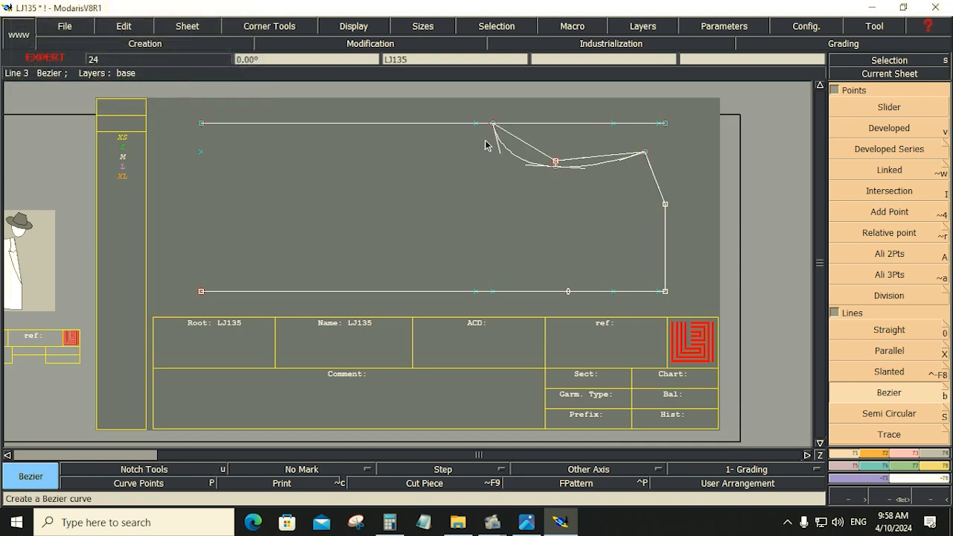
- Reshape the two new straight segments with their handles into a smooth second armhole curve passing through the short guide line's upper end
key("z")
left_click_drag(456, 103, 655, 193)
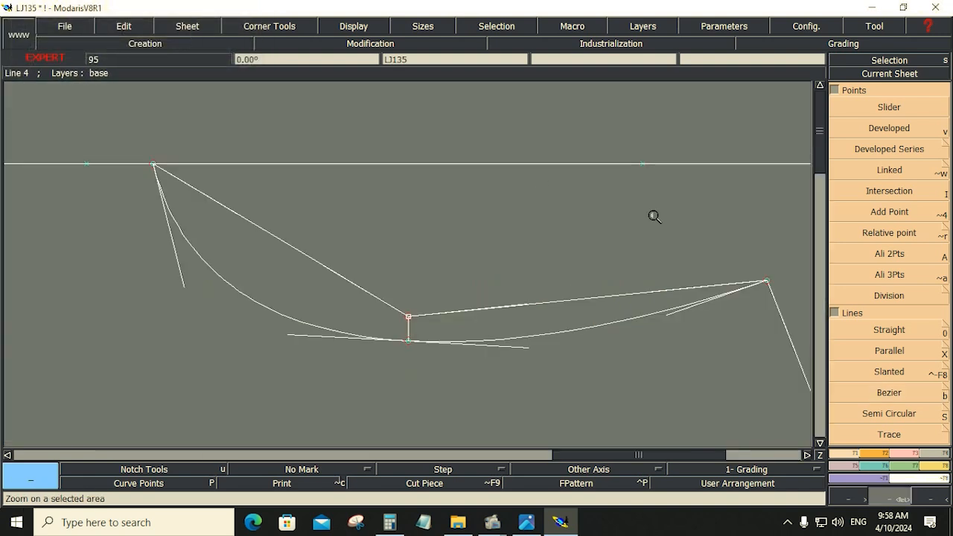
left_click(887, 453)
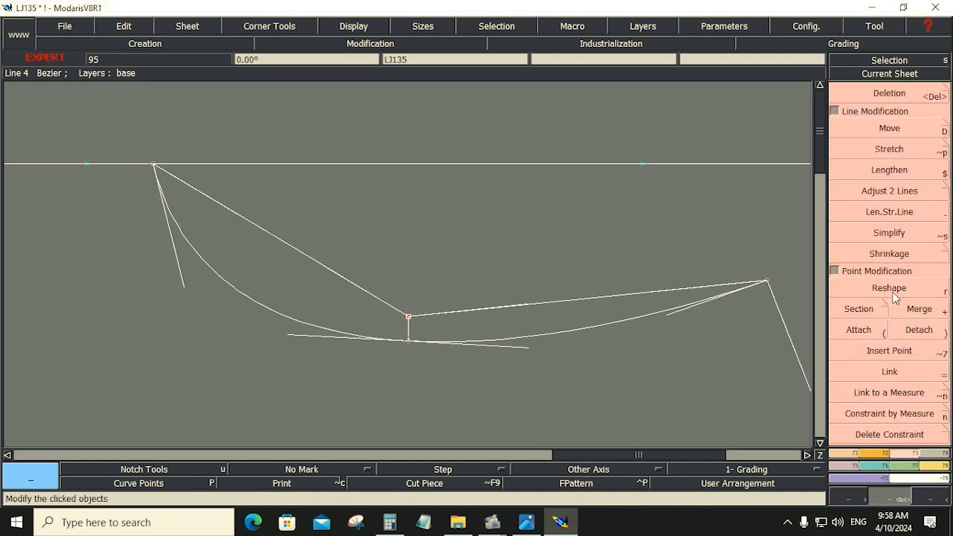
left_click(888, 287)
left_click(229, 250)
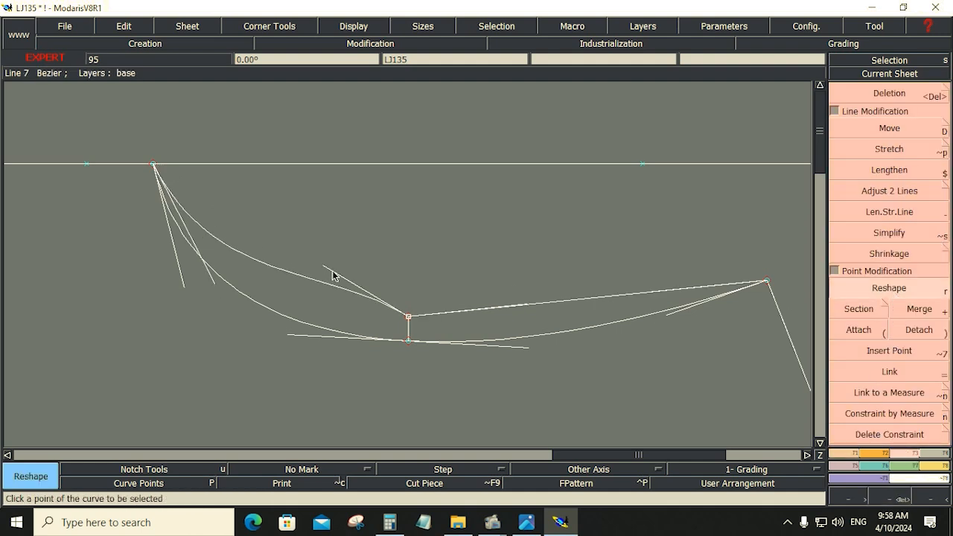
left_click(314, 308)
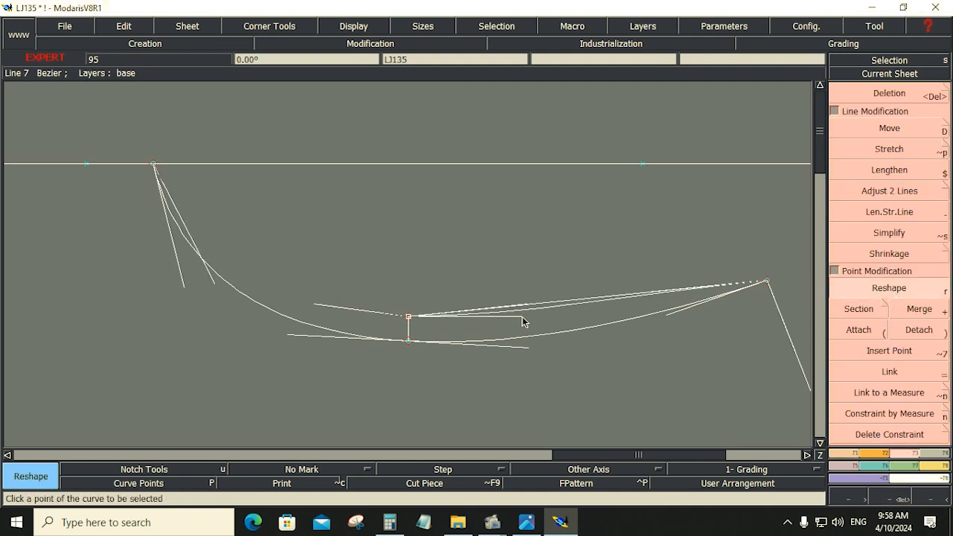
left_click(665, 302)
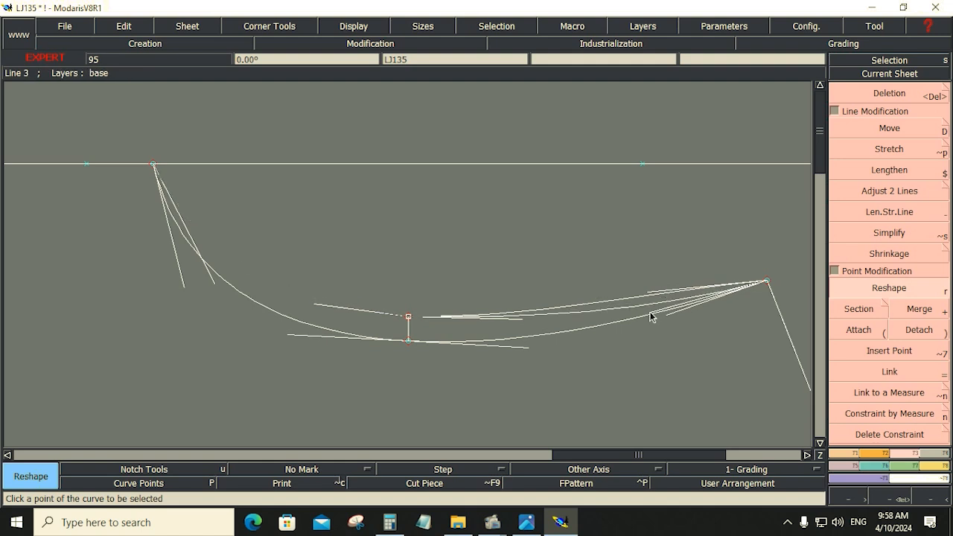
left_click(652, 317)
left_click(512, 326)
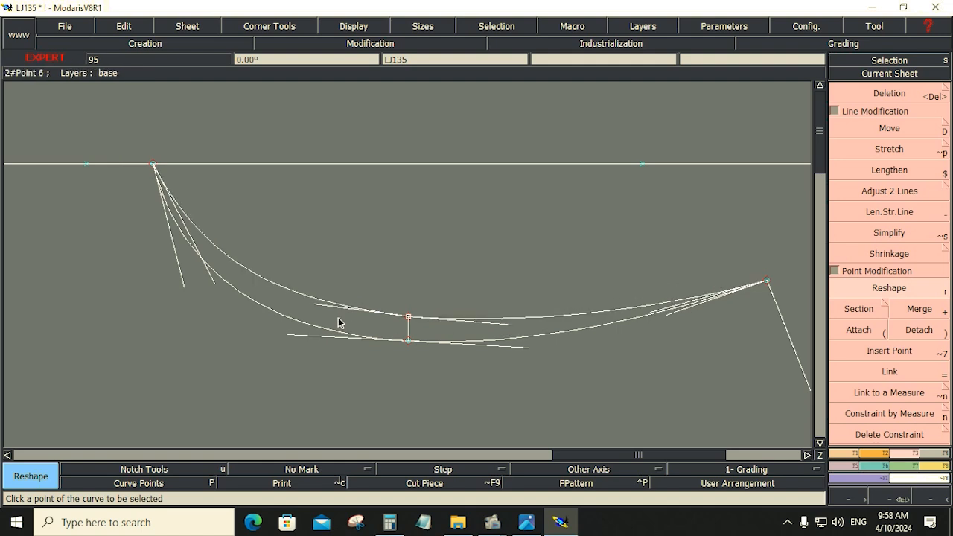
left_click(325, 311)
left_click(317, 316)
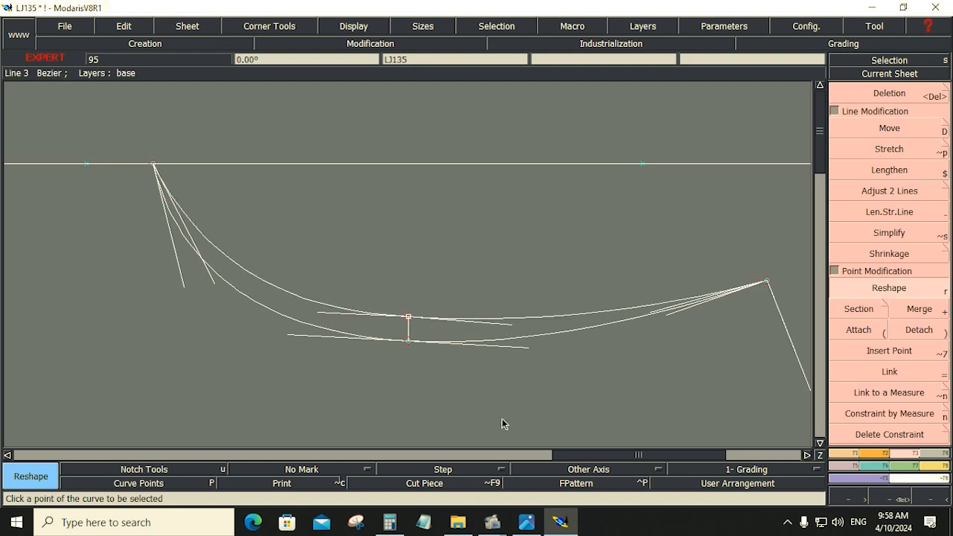
- Save the LJ135 model
key("Home")
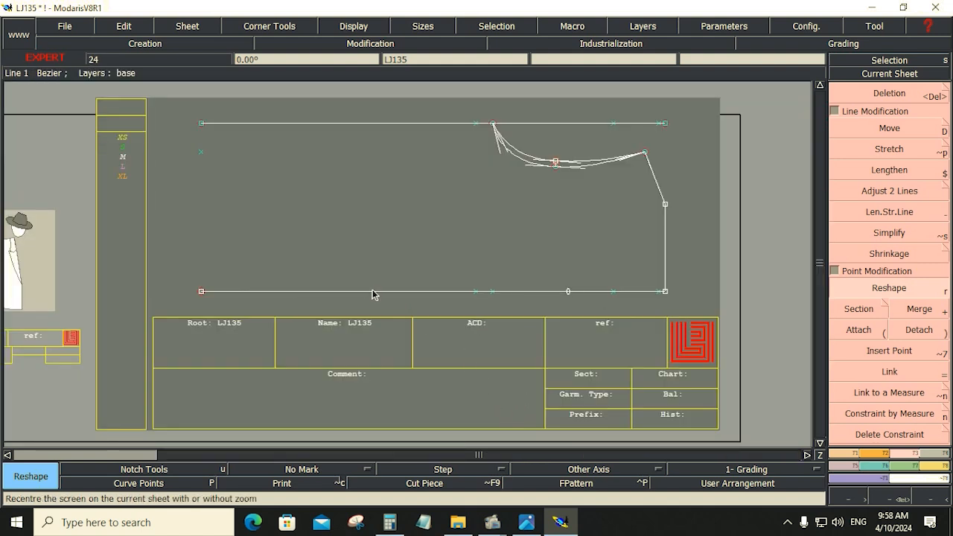
left_click(64, 26)
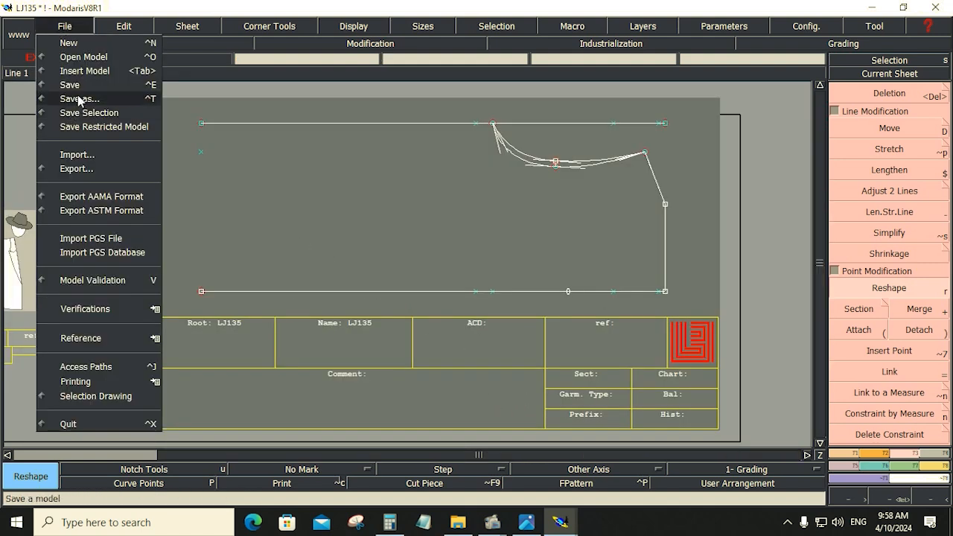
left_click(66, 84)
left_click(399, 343)
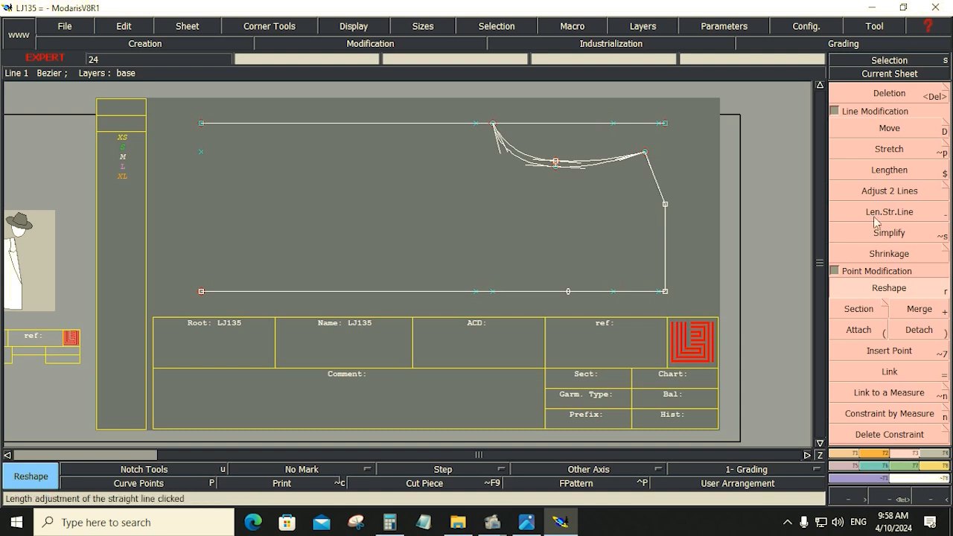
- Trim the upper horizontal line at the armhole's side length point with Adjust 2 Lines and delete the loose point below its left end
left_click(883, 192)
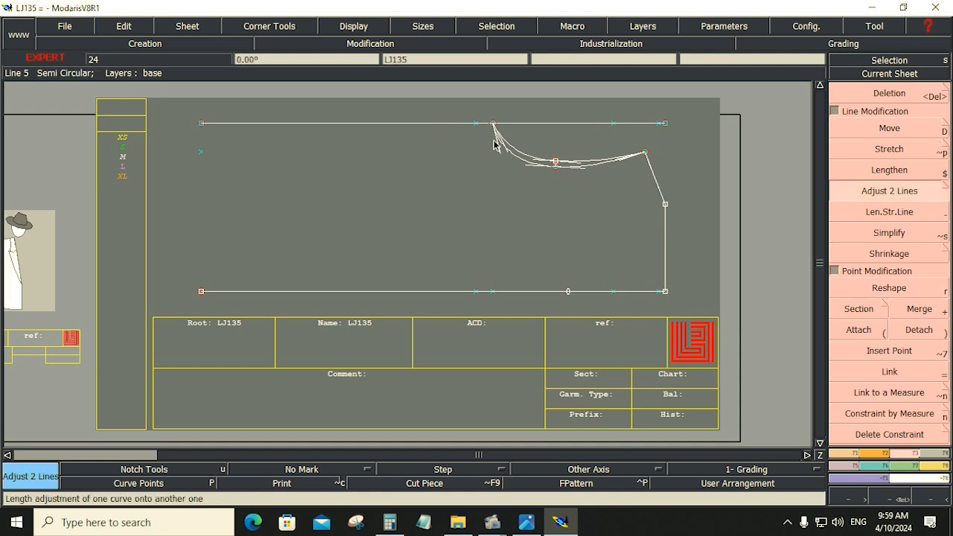
left_click(495, 142)
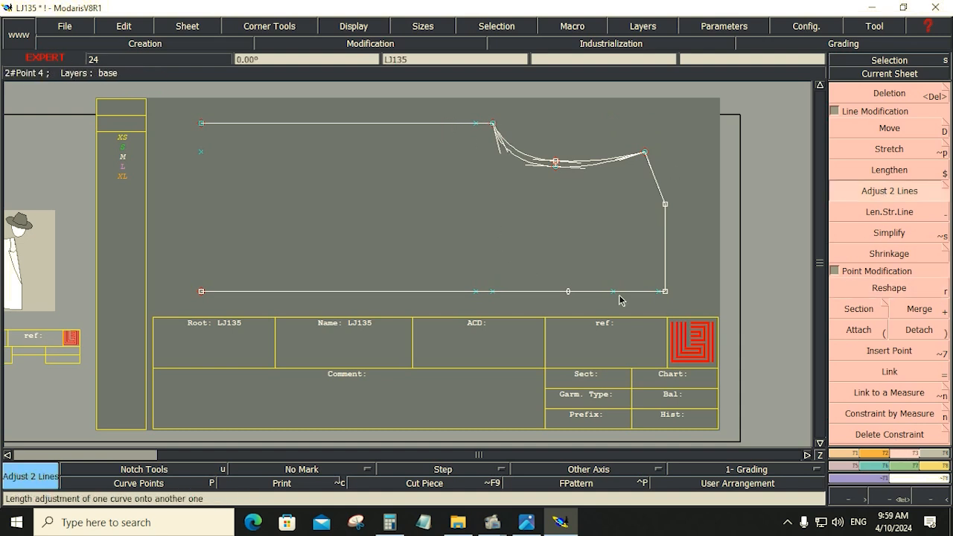
key("Delete")
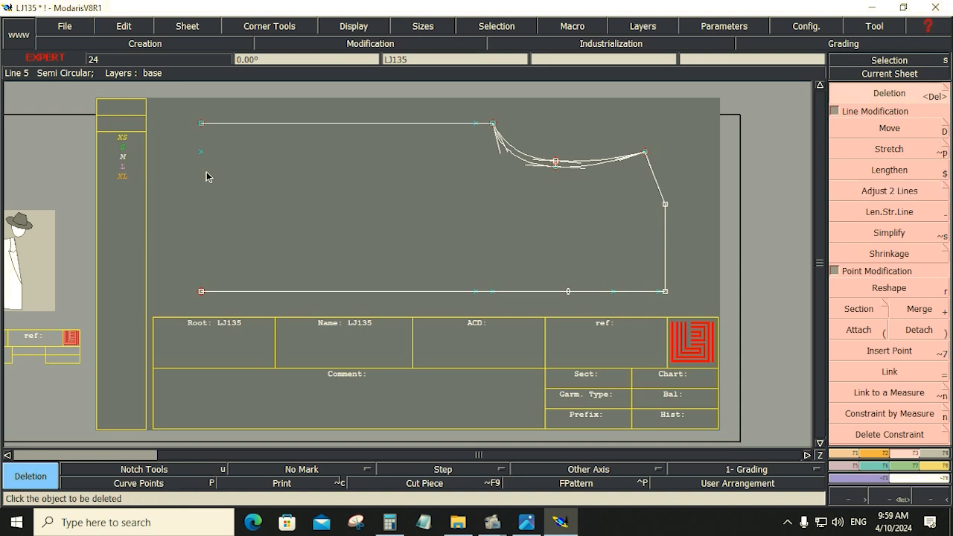
- Draw a Bezier line joining the left ends of the upper and lower horizontal lines to close the hem
left_click(846, 452)
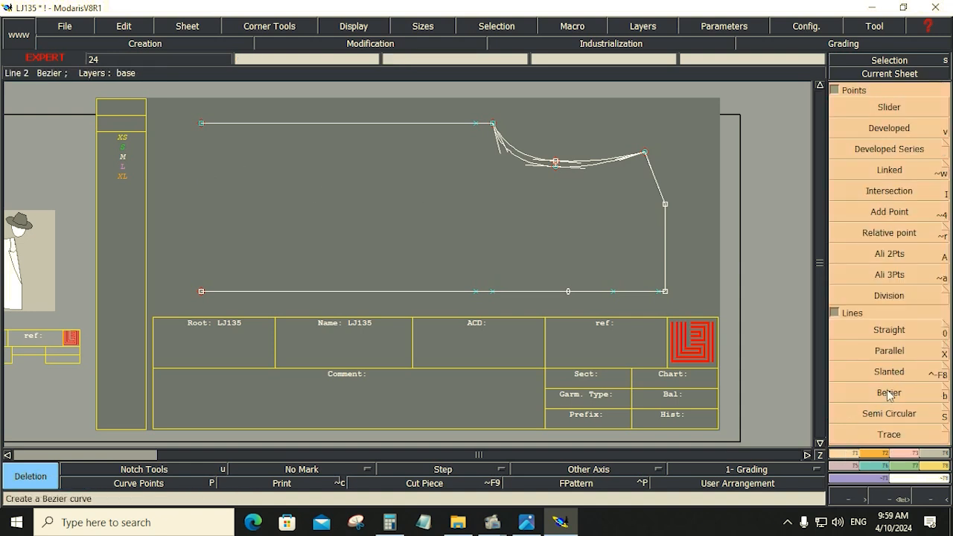
left_click(888, 392)
left_click(201, 123)
left_click(200, 291)
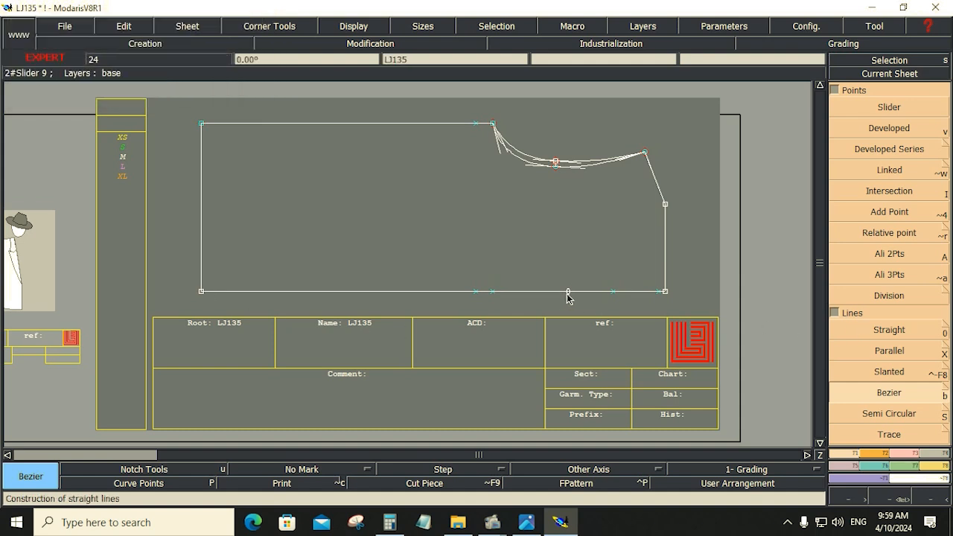
- Draw two Bezier lines from the shoulder line's neck point to the back and front neck depth points on the lower horizontal line
key("r")
key("Return")
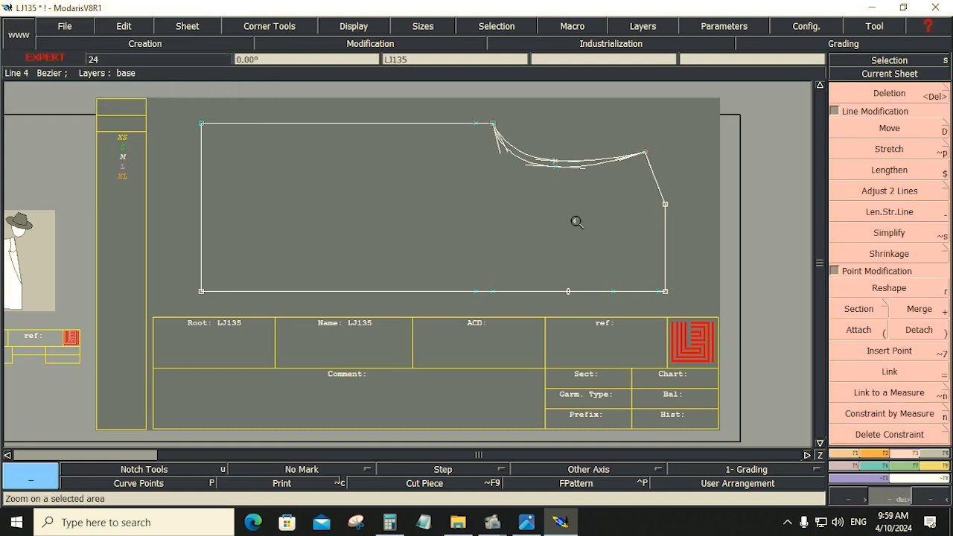
left_click_drag(561, 196, 699, 309)
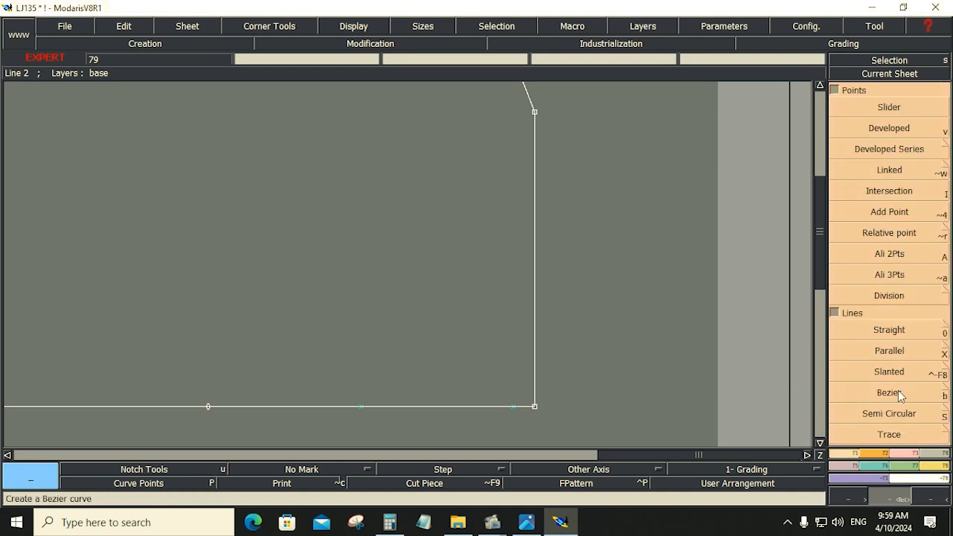
left_click(897, 390)
left_click(534, 113)
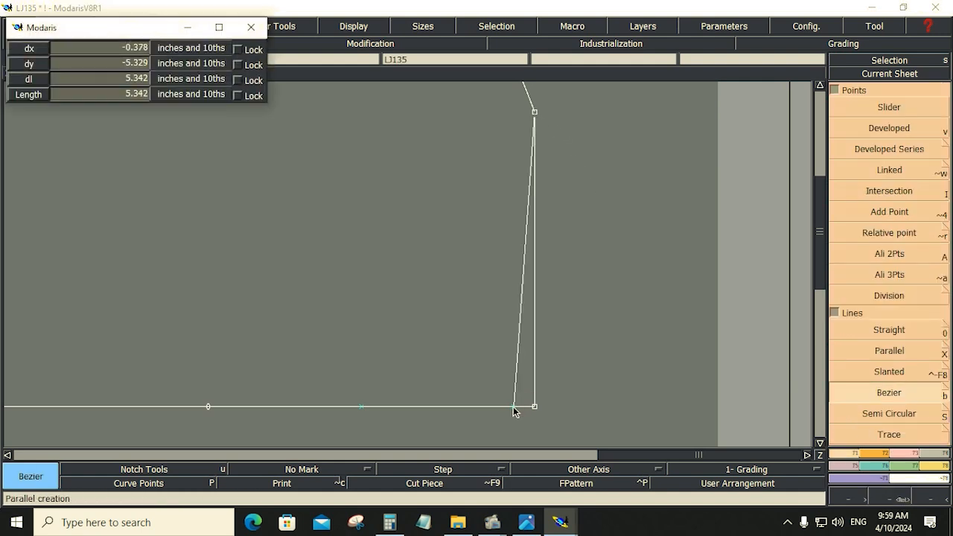
left_click(535, 113)
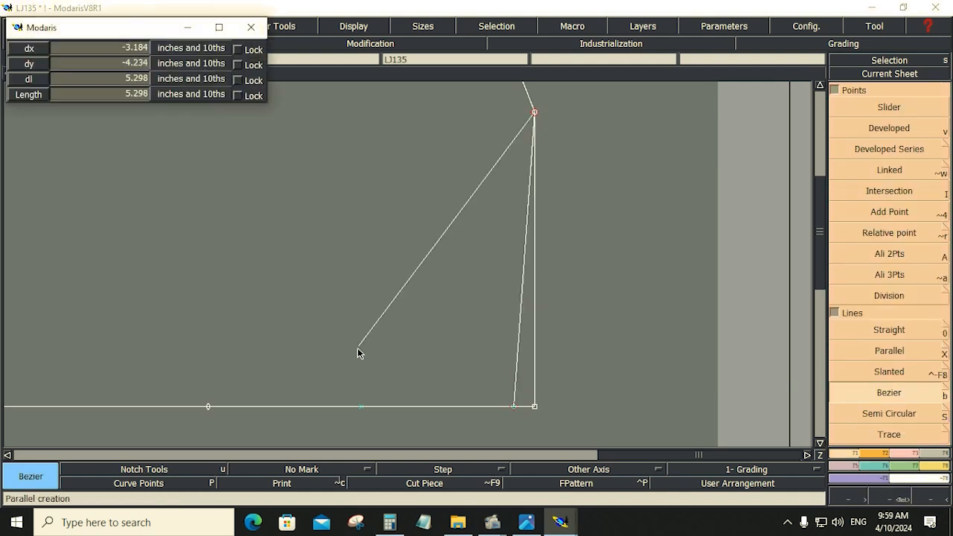
left_click(359, 409)
- Reshape the longer slanted neck line with its handles into a concave front neckline curve
key("r")
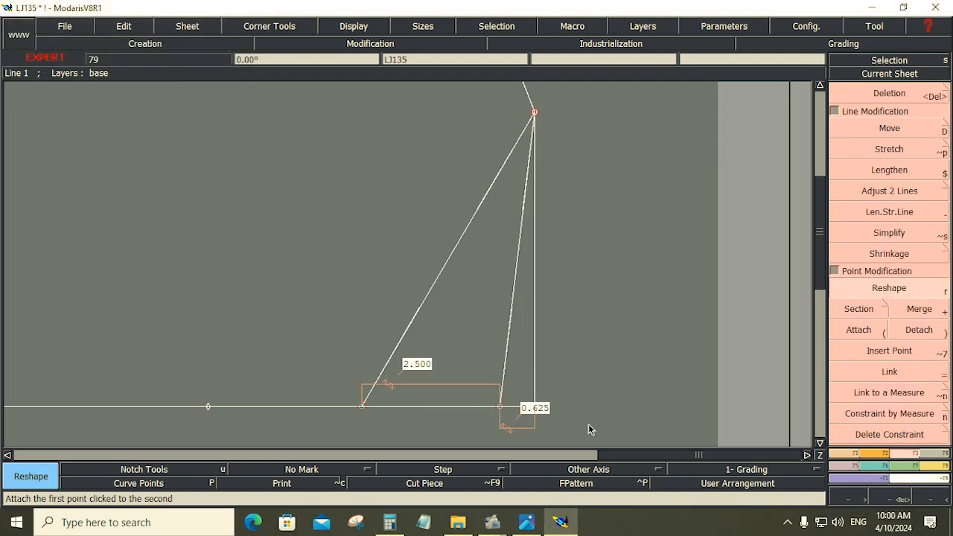
left_click(526, 522)
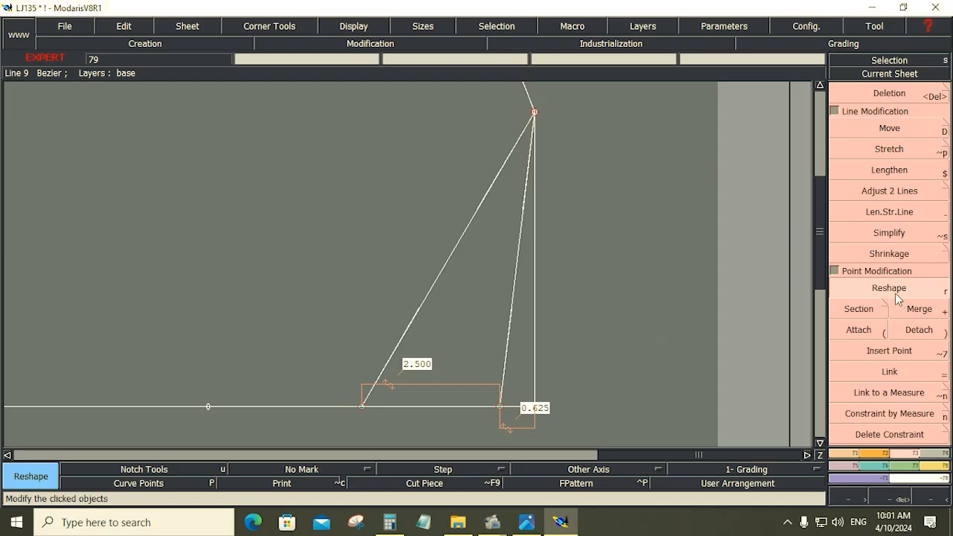
left_click(417, 315)
left_click(387, 164)
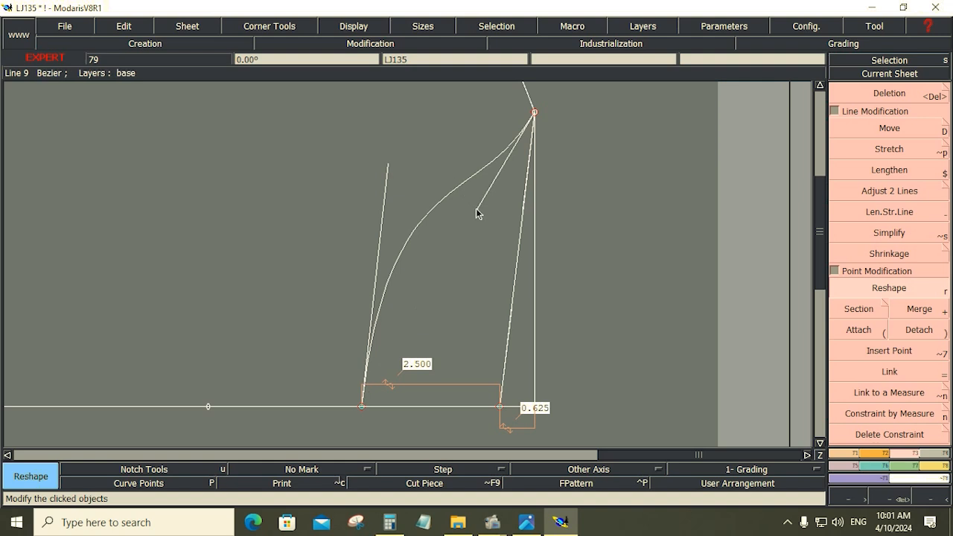
left_click(476, 210)
left_click(460, 146)
left_click(389, 176)
left_click(376, 196)
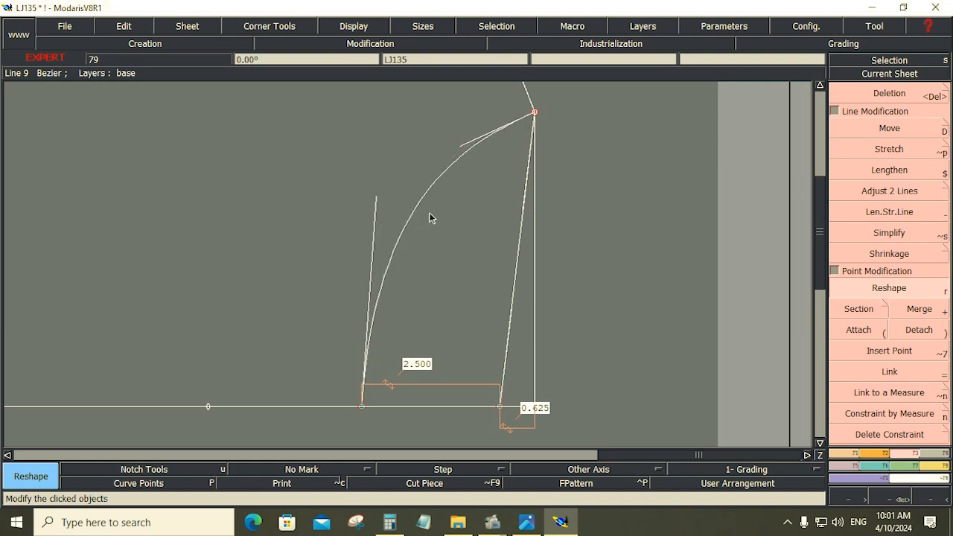
left_click(455, 151)
left_click(453, 144)
- Reshape the steeper neck line into a shallow back neckline curve and adjust the front neckline's handle at the lower horizontal line
left_click(511, 320)
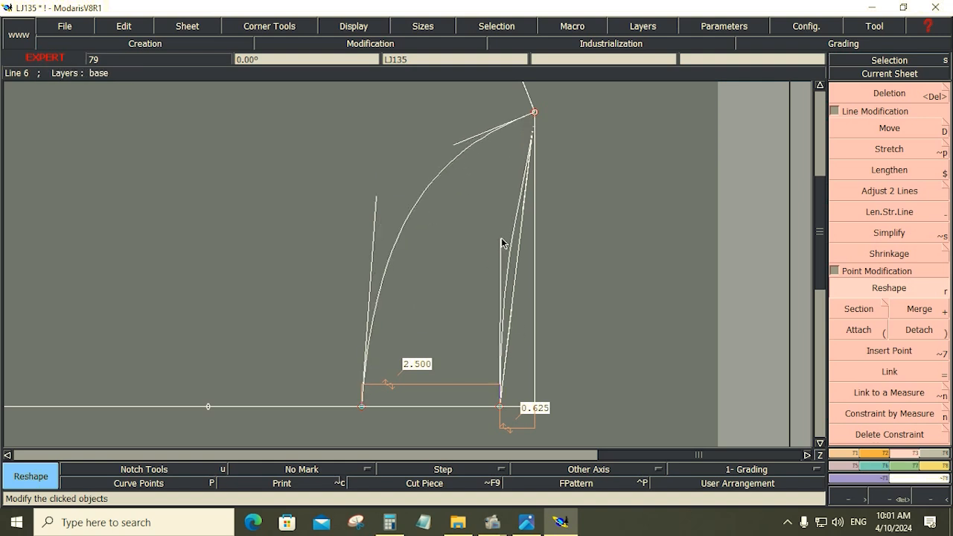
left_click(500, 238)
left_click(523, 209)
left_click(501, 140)
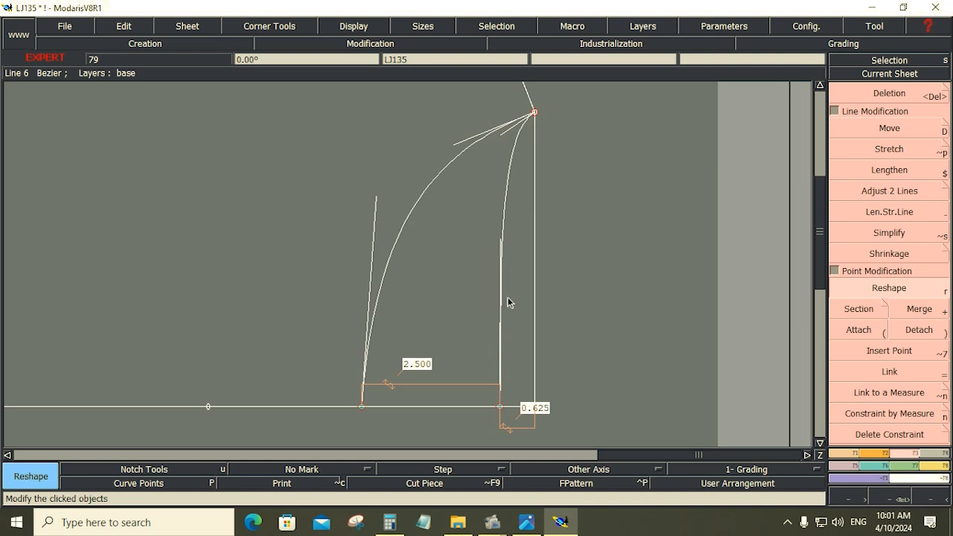
left_click(375, 200)
left_click(370, 197)
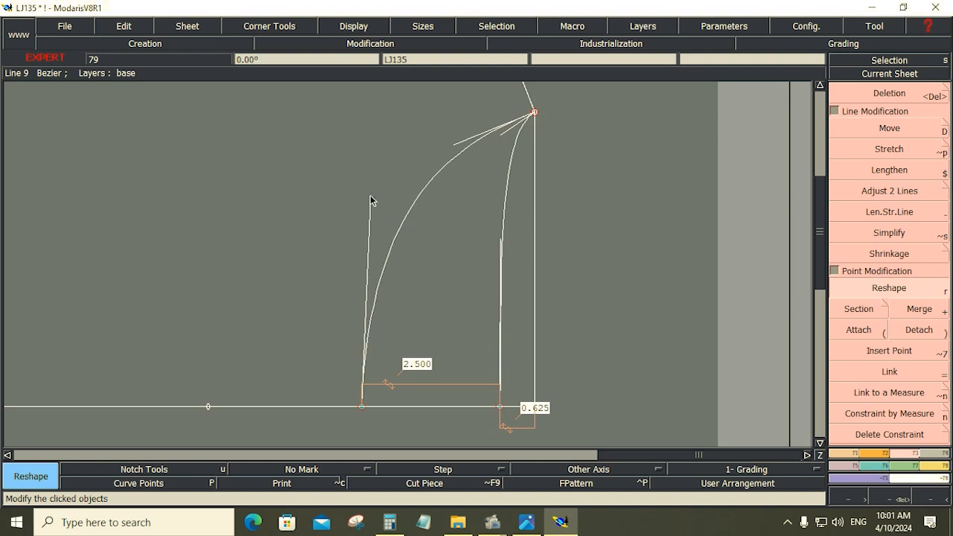
- Create a symmetry axis along the shoulder line and symmetrize the back neckline curve across it
left_click(846, 453)
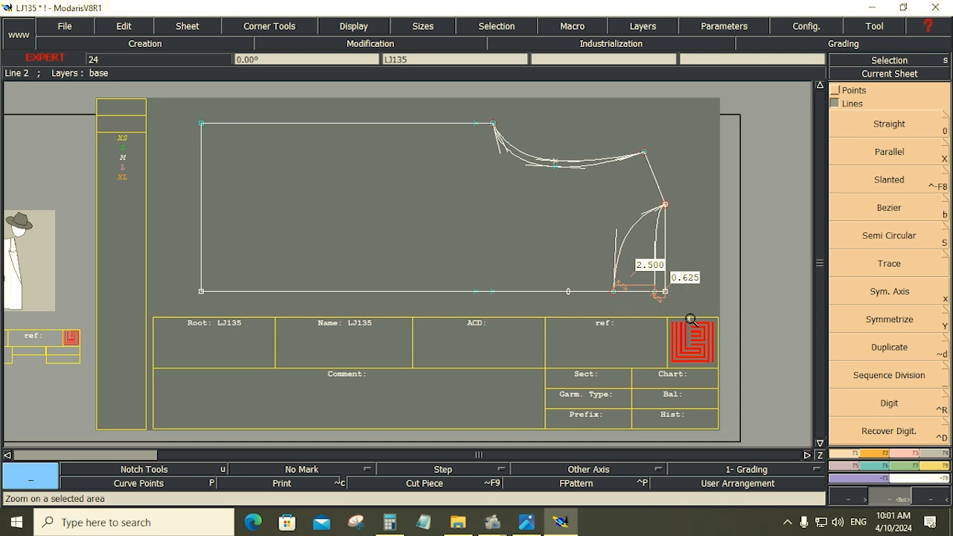
left_click_drag(597, 104, 729, 325)
left_click(890, 289)
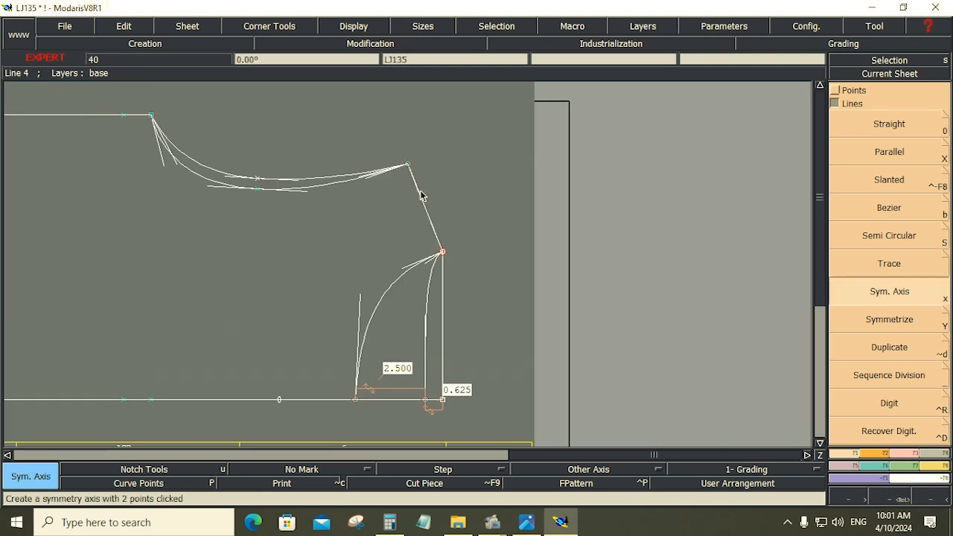
left_click(431, 224)
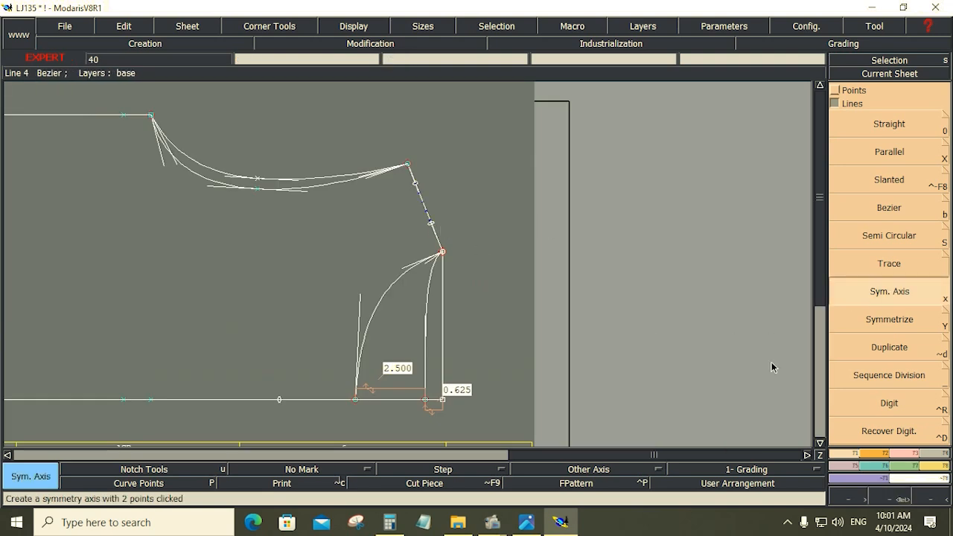
left_click(885, 325)
left_click(427, 307)
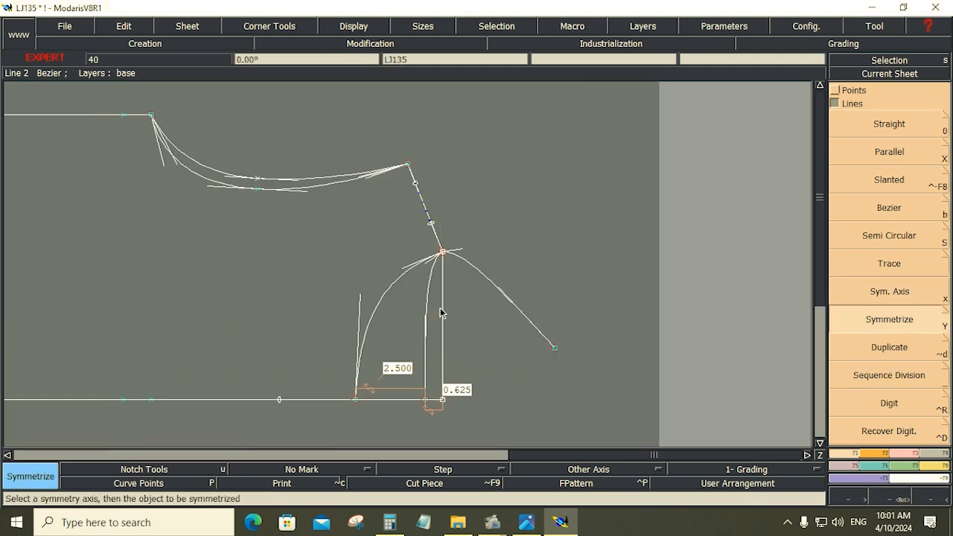
- Reshape the handles of the front, mirrored and back neckline curves at the shoulder point so the neckline runs smoothly across the shoulder
key("z")
left_click_drag(355, 225, 489, 327)
left_click(916, 453)
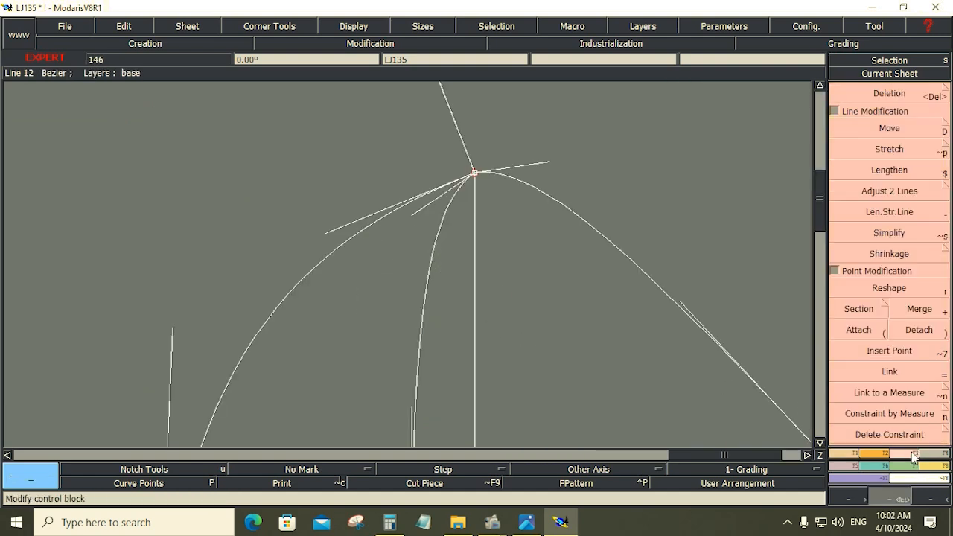
left_click(887, 288)
left_click_drag(331, 229, 330, 199)
left_click_drag(551, 164, 573, 157)
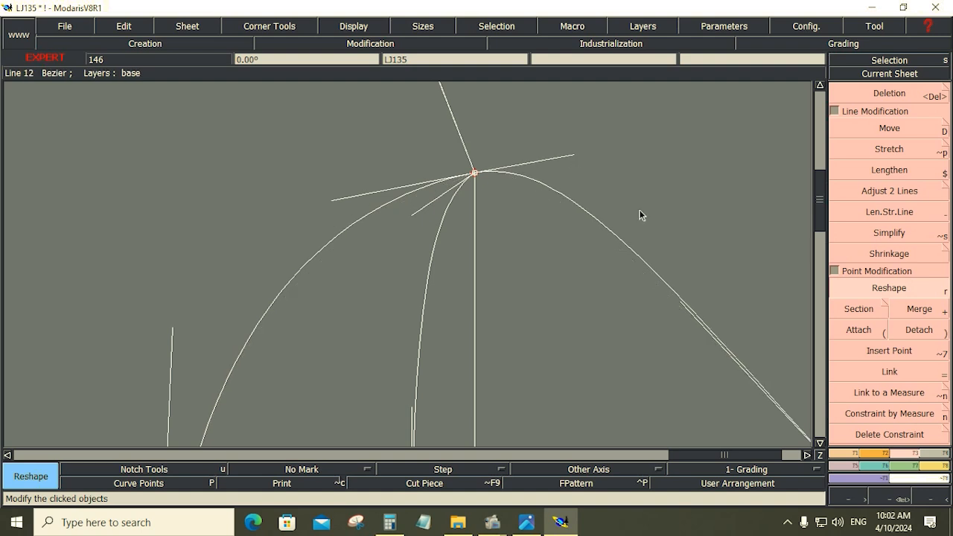
left_click_drag(425, 203, 402, 203)
- Replace the mirrored curve with a new Symmetrize copy of the reshaped back neckline across the shoulder axis
key("Delete")
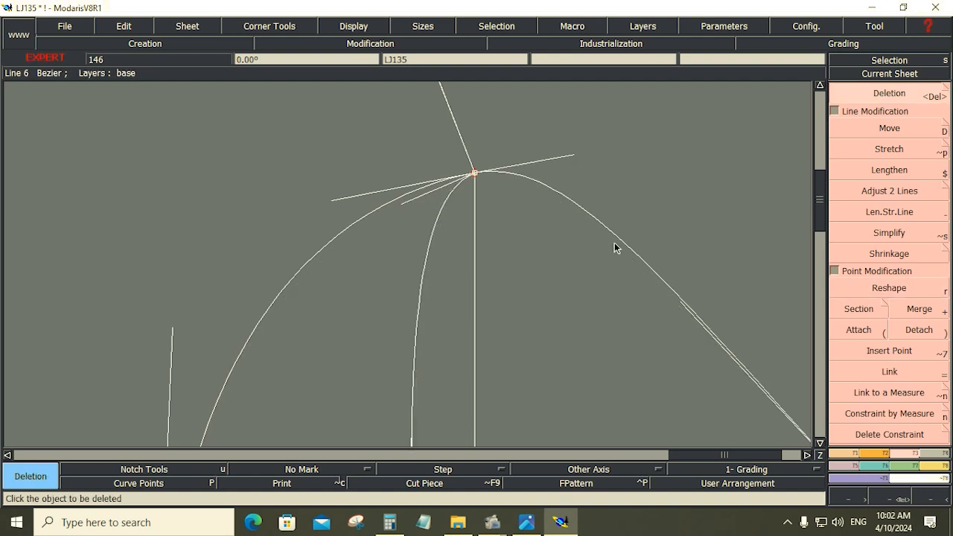
left_click(615, 236)
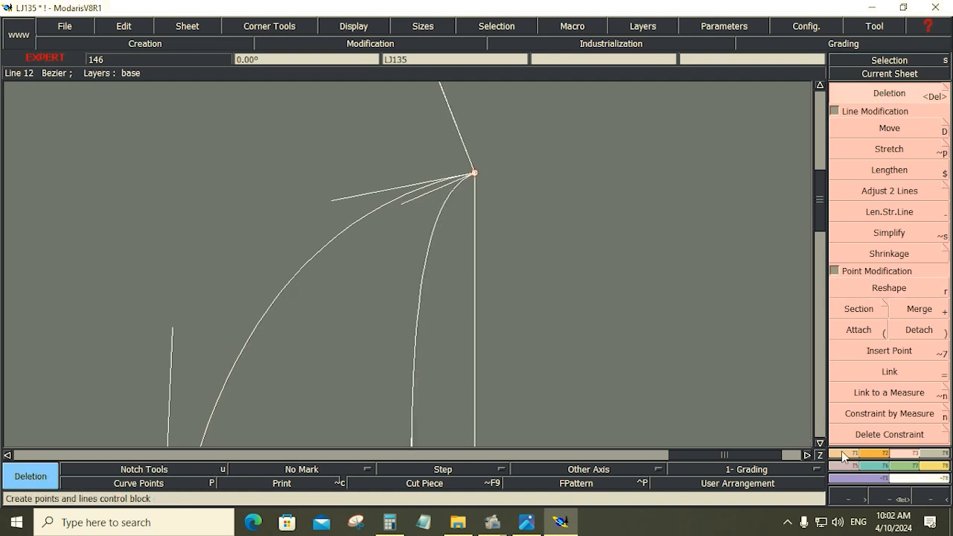
key("F1")
left_click(887, 319)
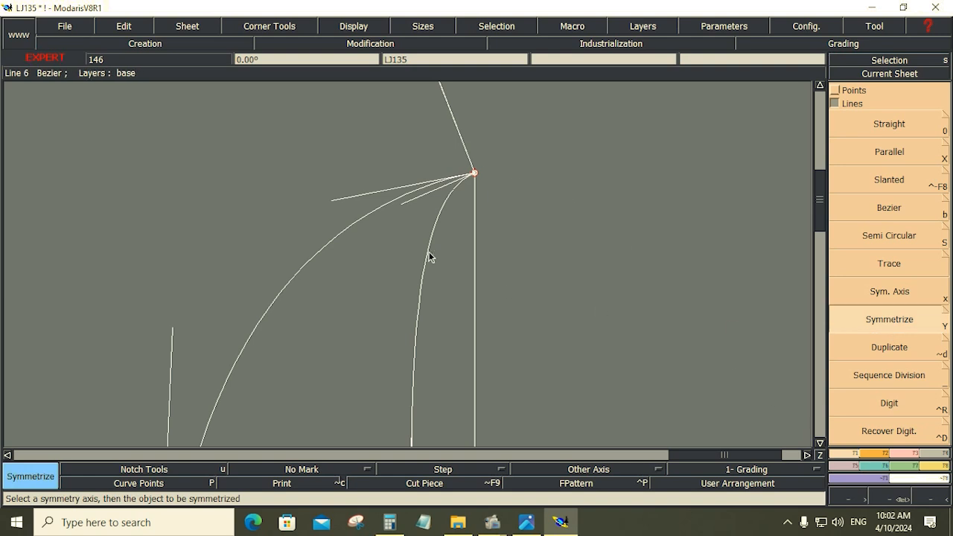
left_click(429, 257)
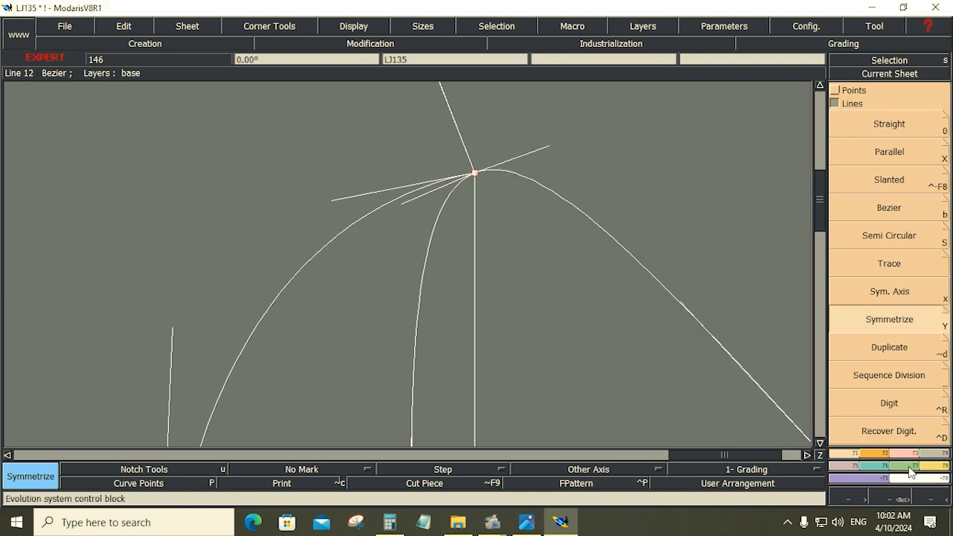
left_click(433, 242)
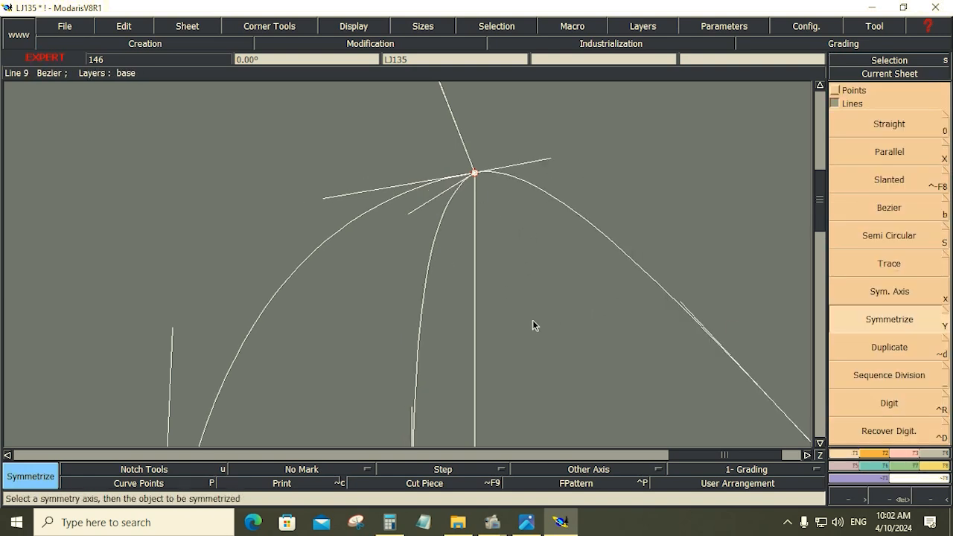
- Delete the mirrored back neckline curve beyond the shoulder line
left_click(902, 453)
key("Delete")
left_click(706, 332)
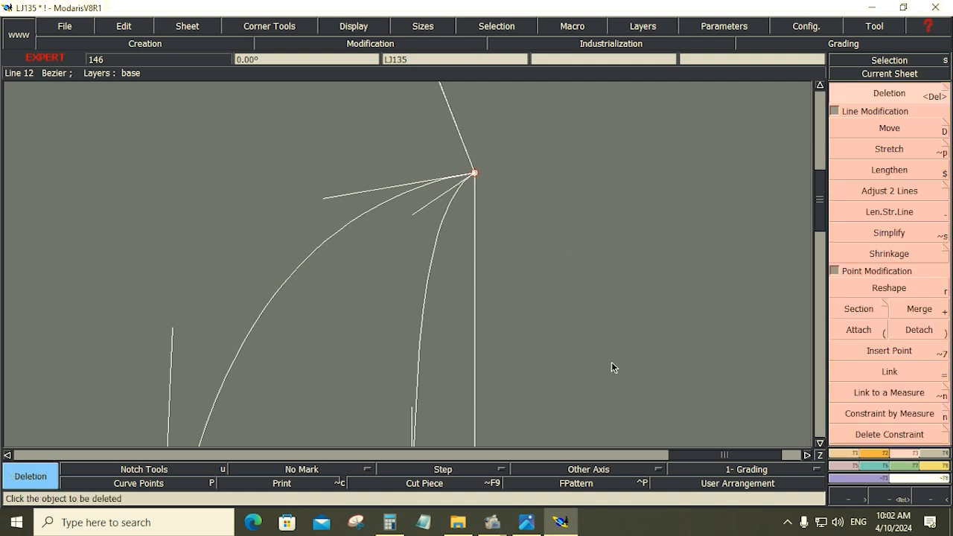
- Create a symmetry axis on the lower horizontal line between the neck depth points and symmetrize both neckline curves across it
key("Home")
key("z")
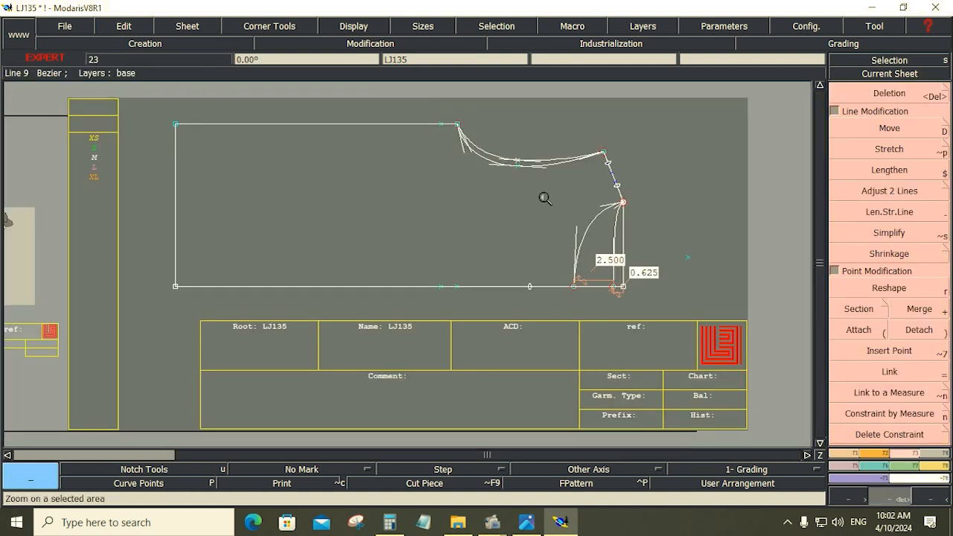
left_click_drag(536, 194, 631, 308)
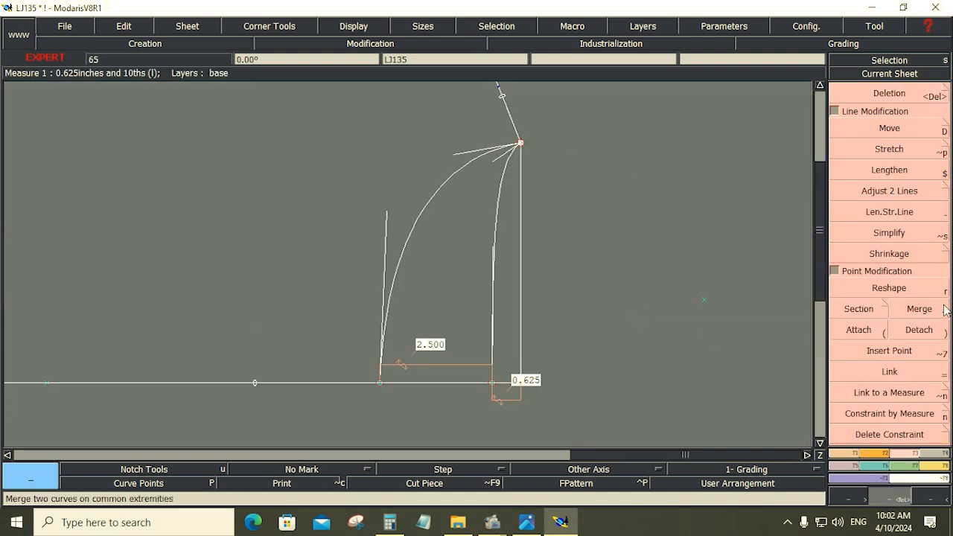
left_click(849, 455)
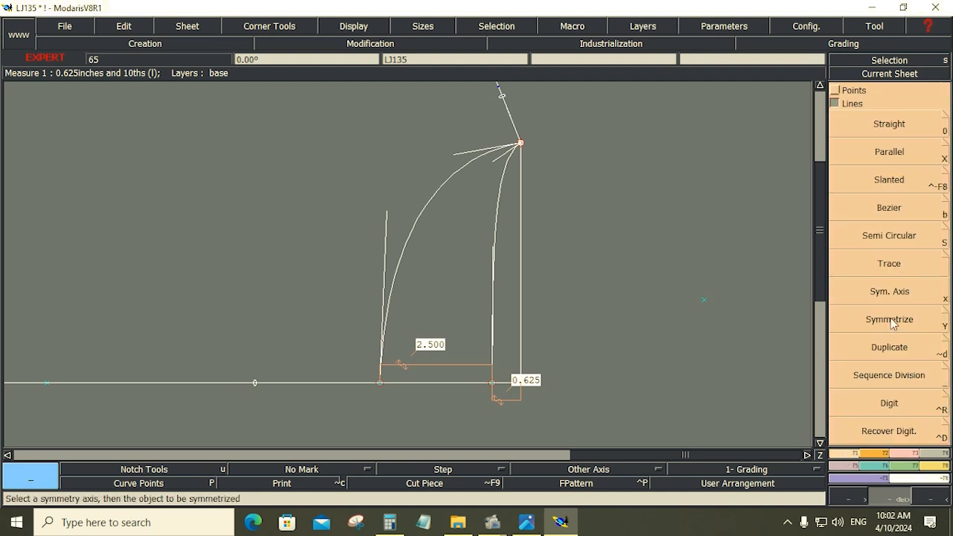
left_click(887, 291)
left_click(451, 383)
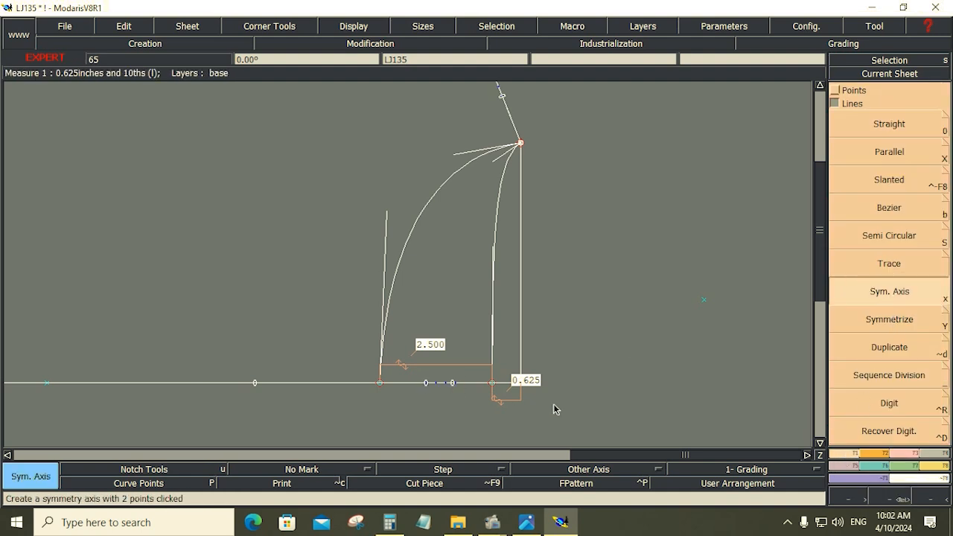
left_click(887, 319)
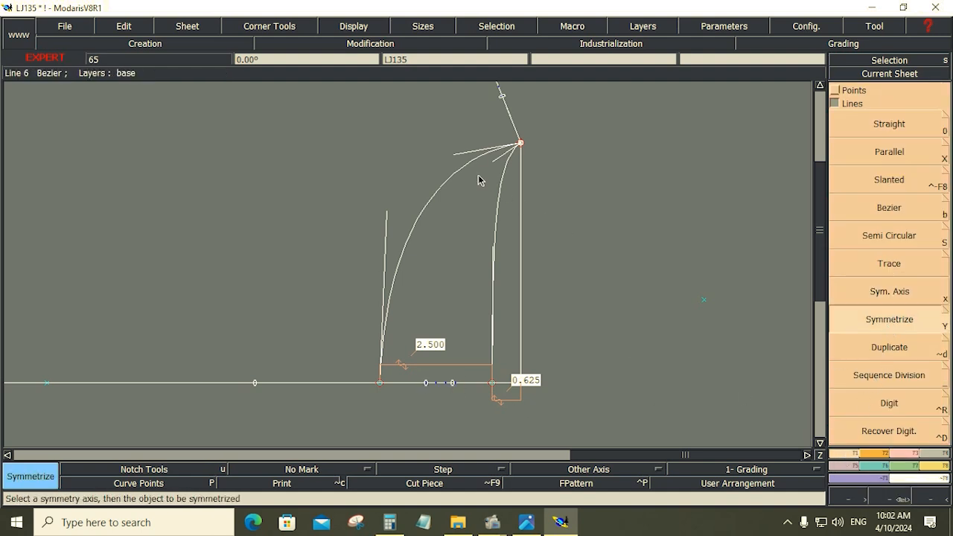
left_click(496, 226)
key("Home")
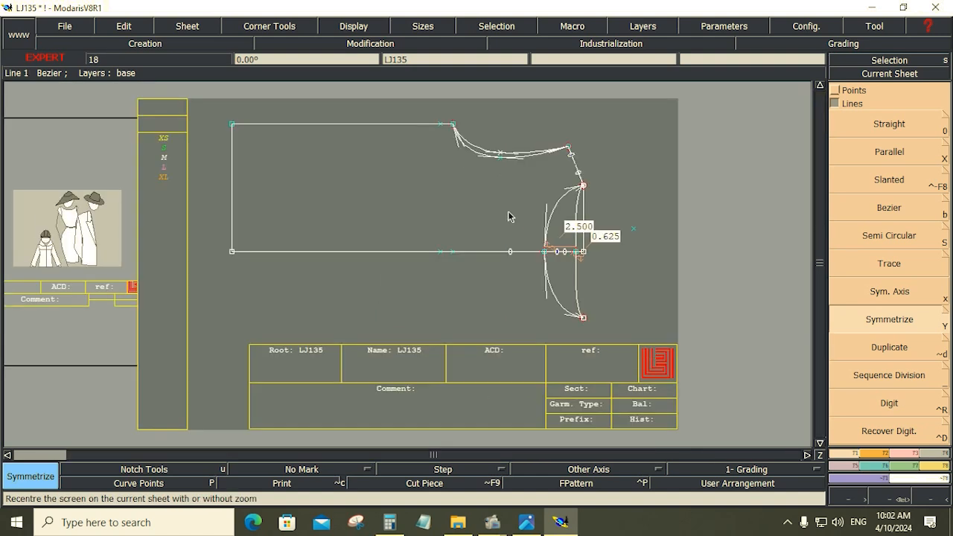
key("z")
left_click_drag(516, 161, 605, 319)
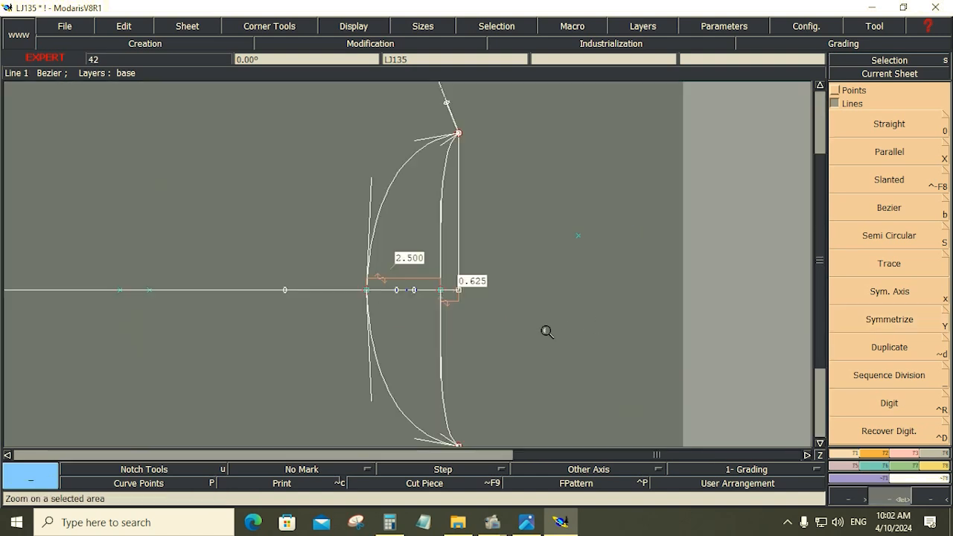
- Delete the mirrored back and front neckline curves below the lower horizontal line
left_click(879, 332)
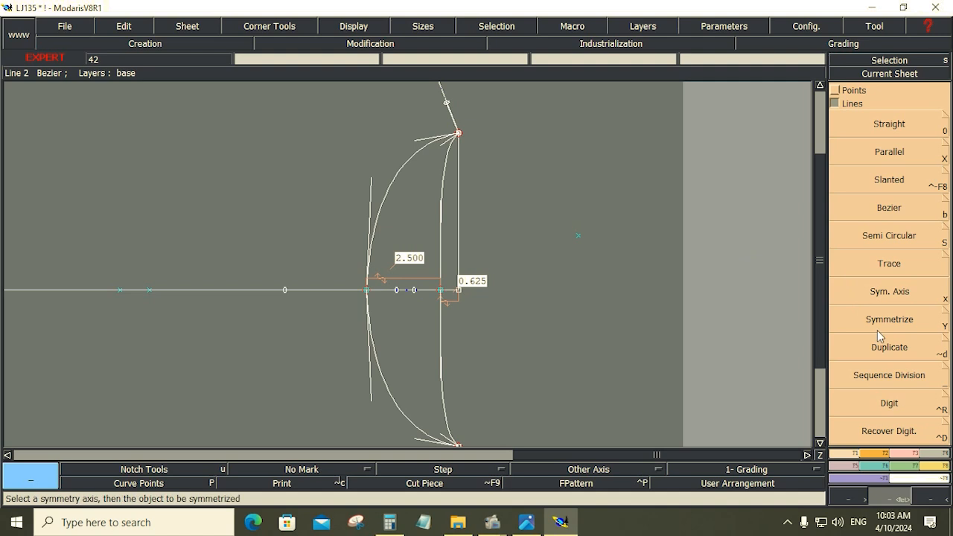
key("Delete")
left_click(439, 397)
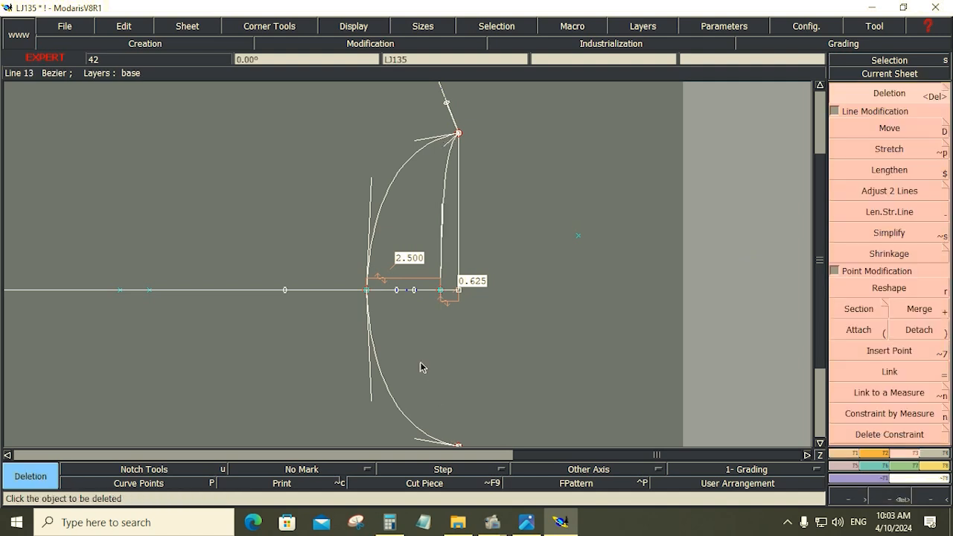
left_click(381, 374)
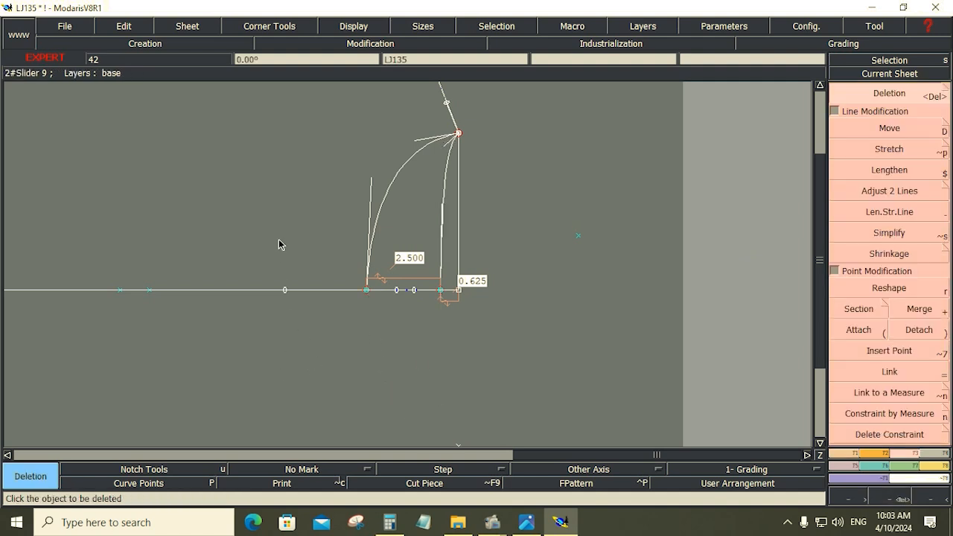
- Erase the symmetry axes on the lower horizontal line and the shoulder line, and rearrange all sheets on the desk
left_click_drag(387, 239, 426, 321)
scroll(668, 283, "up", 2)
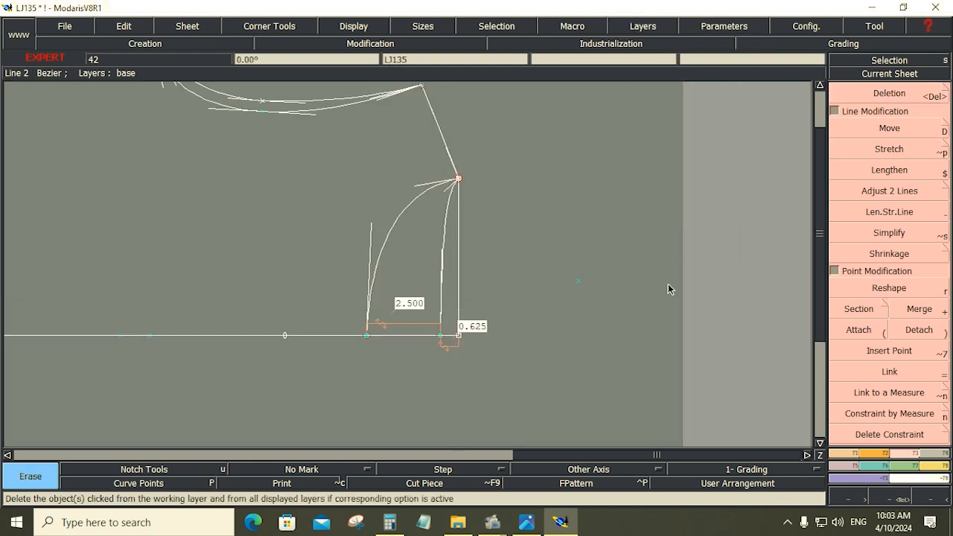
key("F5")
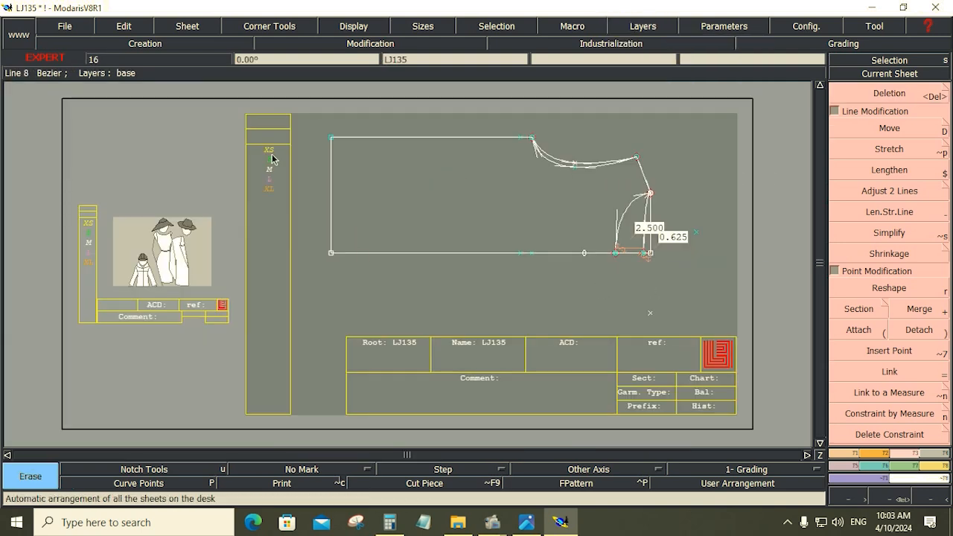
- Save the model and consult the sweep width on the hoodie spec sheet, returning to Modaris
left_click(67, 27)
left_click(60, 83)
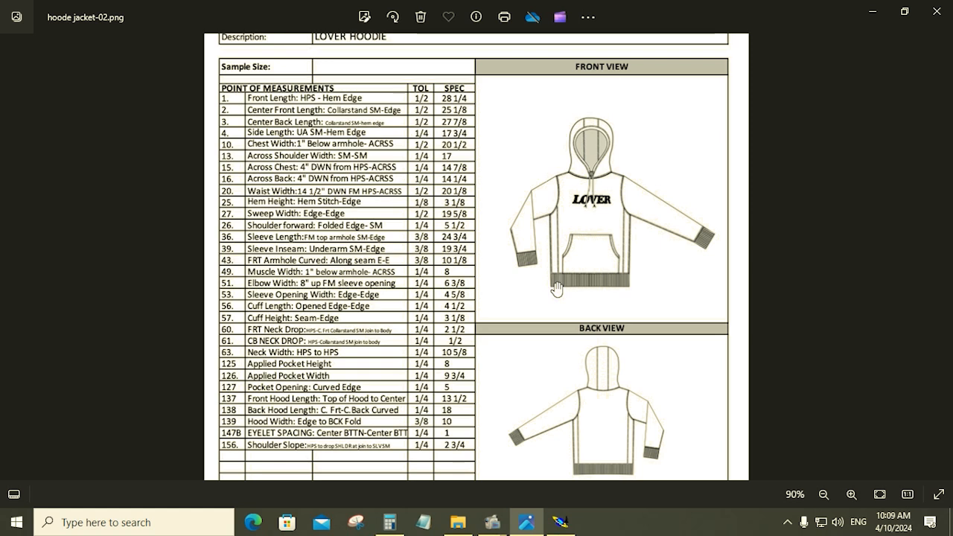
left_click(559, 522)
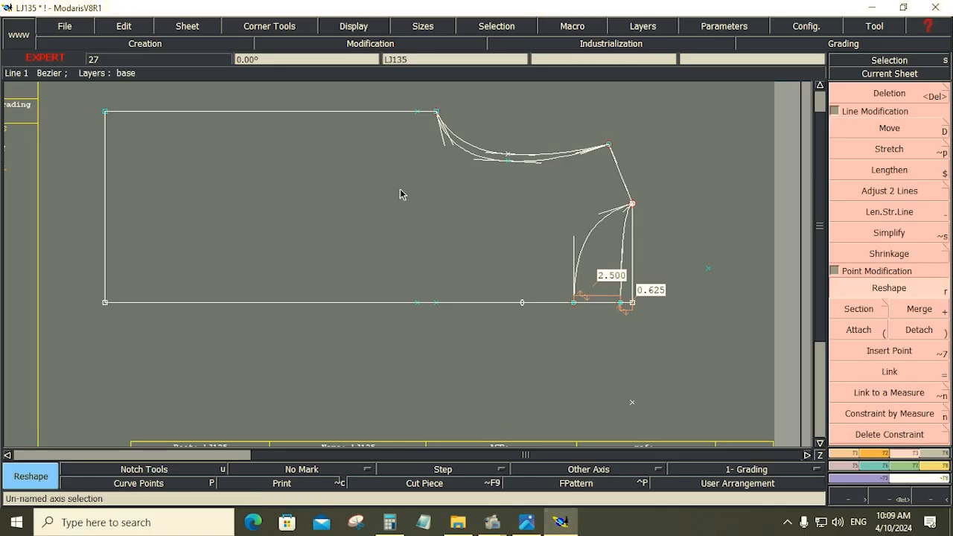
- Begin a developed point from the lower hem corner along the vertical hem line, and switch to Calculator for the half sweep
left_click(848, 453)
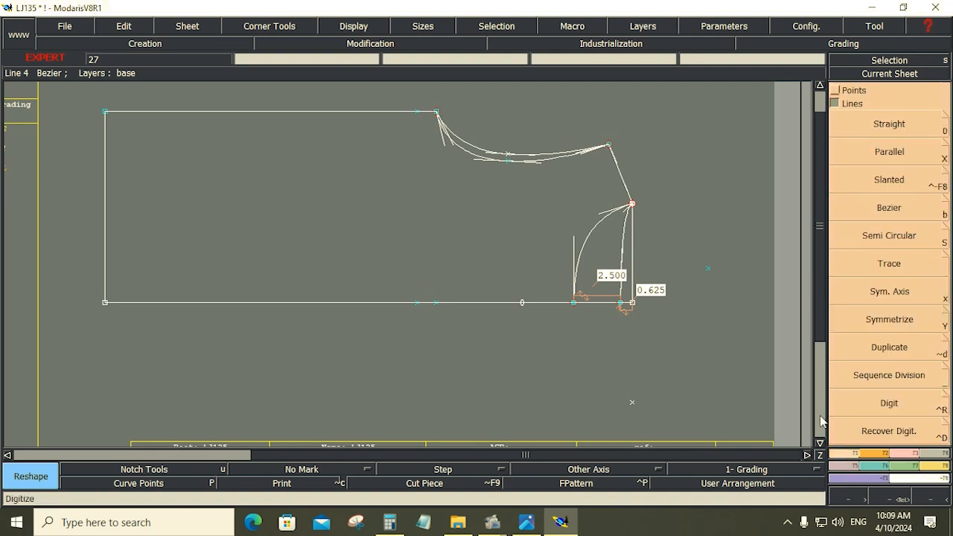
left_click(838, 93)
left_click(888, 133)
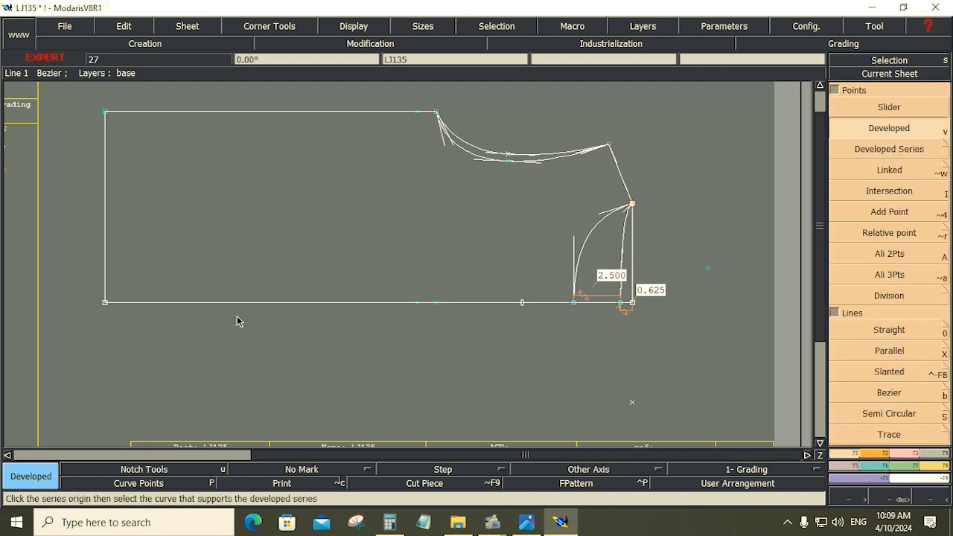
left_click(105, 303)
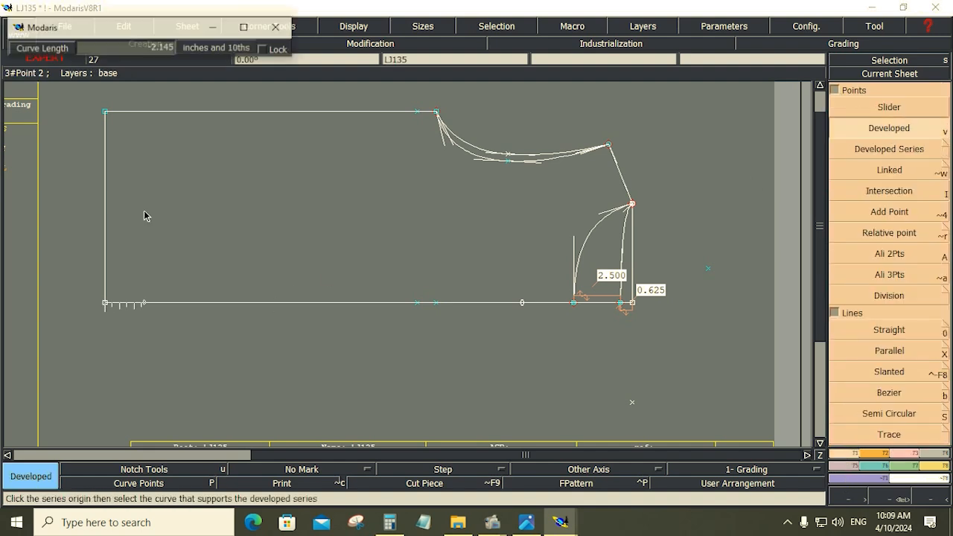
left_click(145, 172)
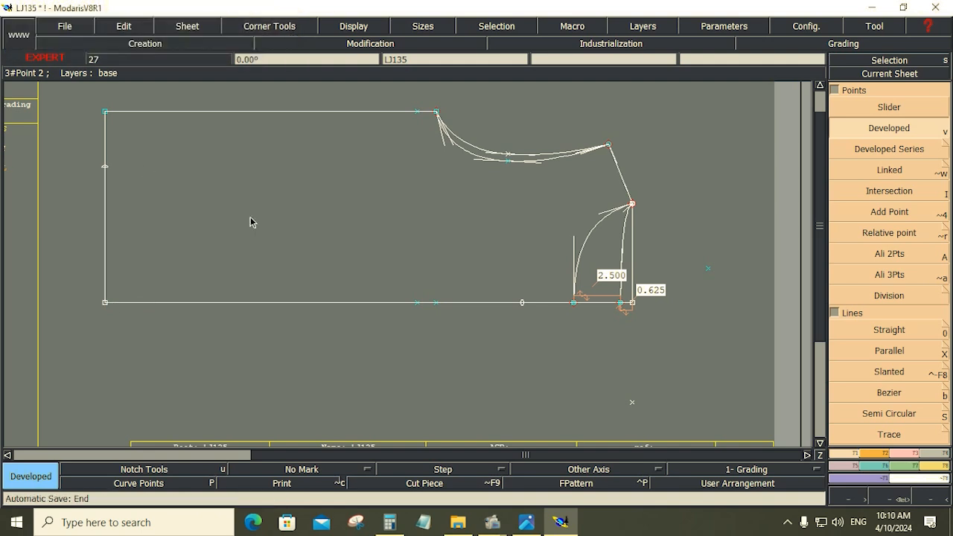
left_click(389, 521)
left_click(64, 343)
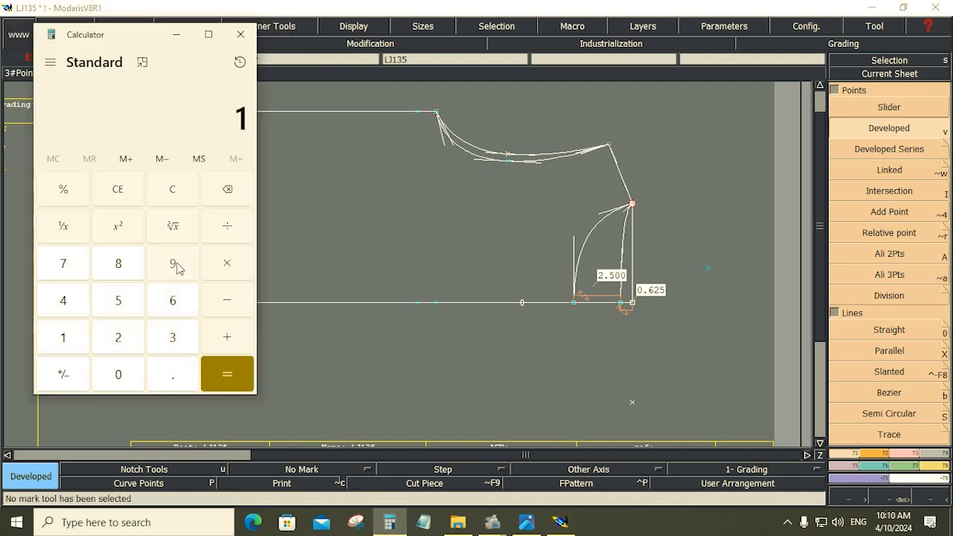
left_click(177, 267)
left_click(171, 378)
left_click(127, 308)
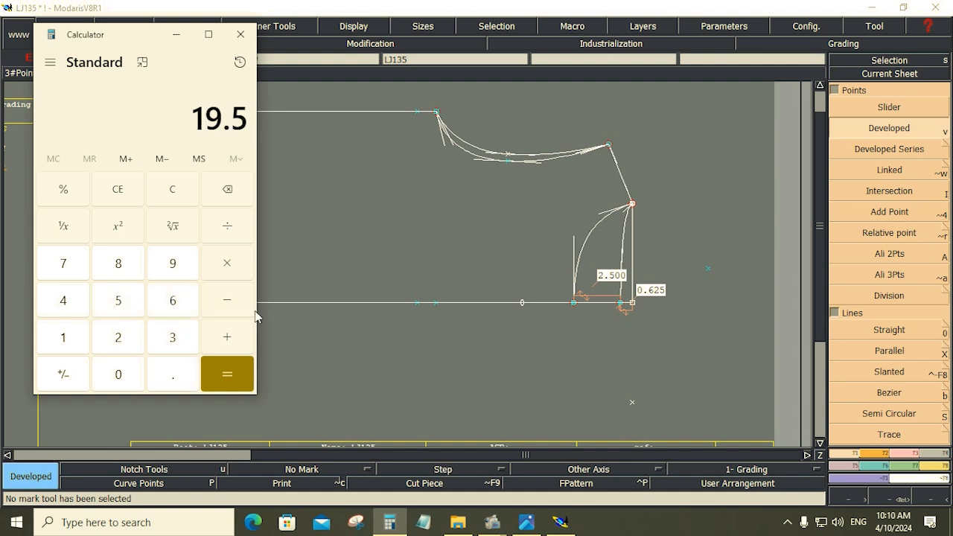
left_click(187, 203)
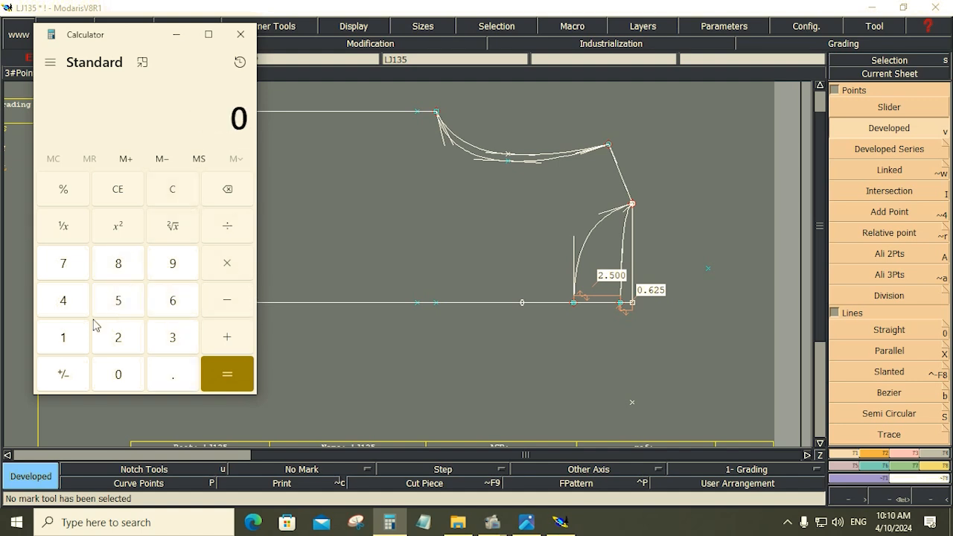
- Calculate half of the sweep width by dividing 19.625 by 2
left_click(67, 341)
left_click(172, 268)
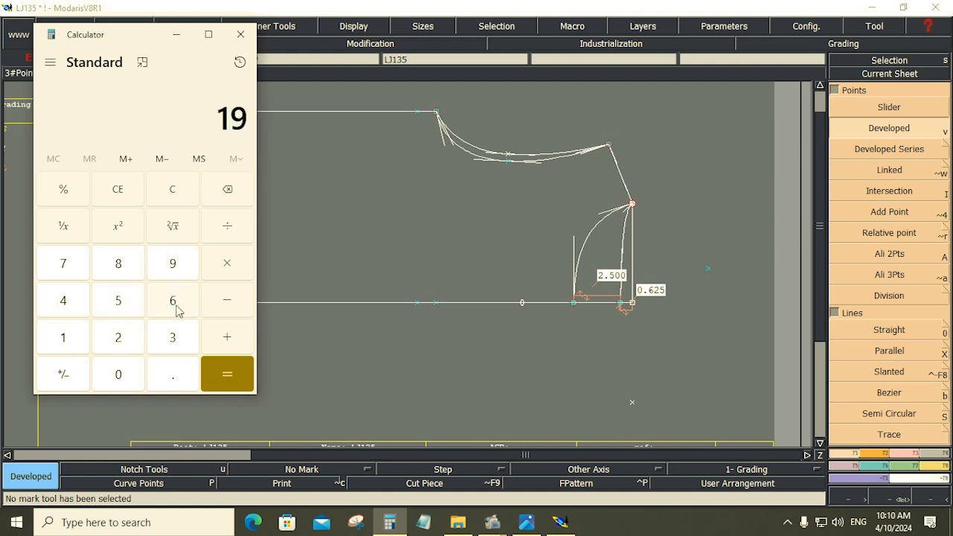
left_click(170, 374)
left_click(174, 305)
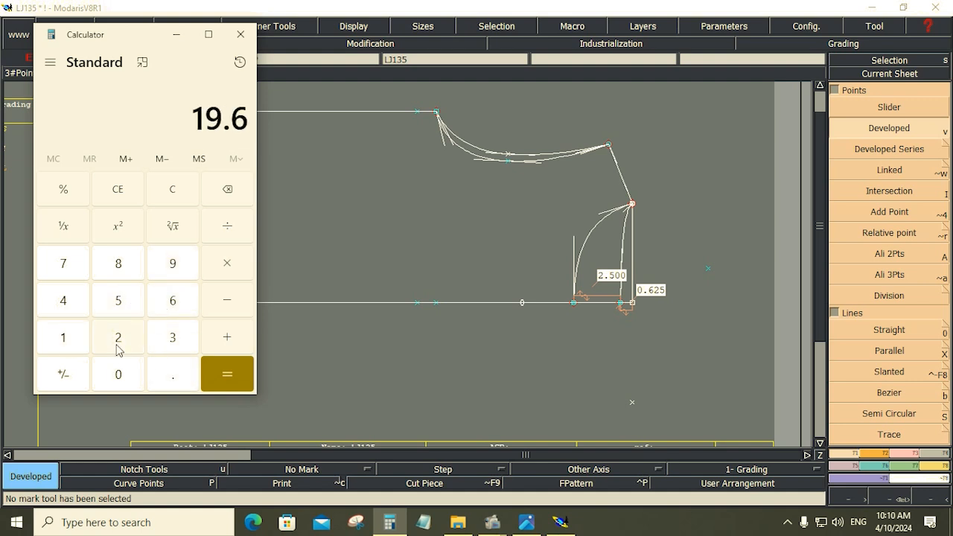
left_click(118, 339)
left_click(121, 302)
left_click(228, 225)
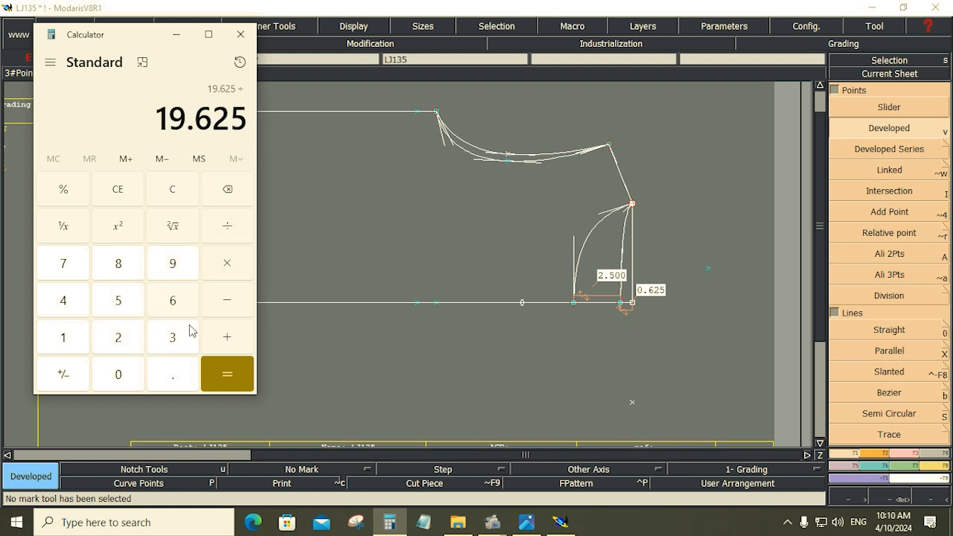
left_click(123, 349)
left_click(226, 377)
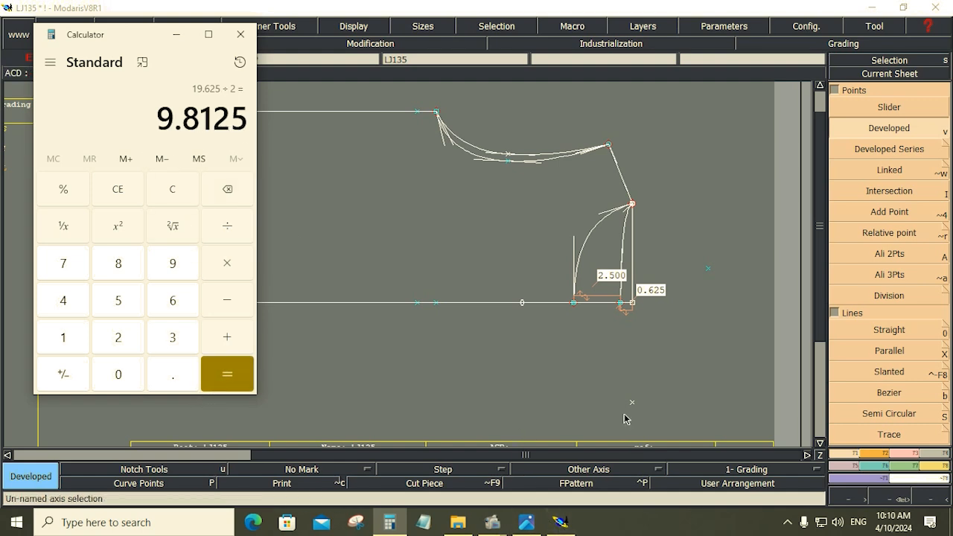
- Place the developed point on the vertical hem line at a curve length of -9.8125 from the lower hem corner
left_click(108, 194)
type("-9.813")
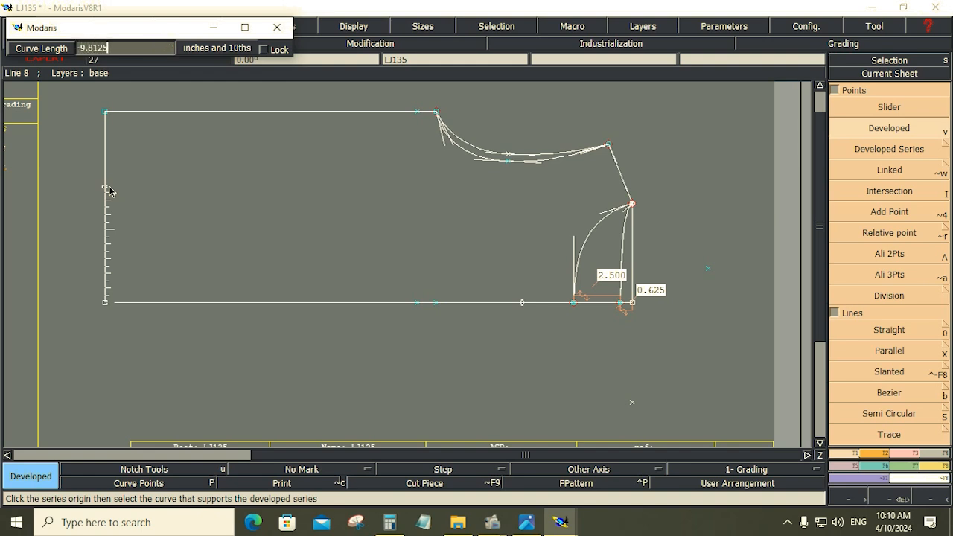
key("Return")
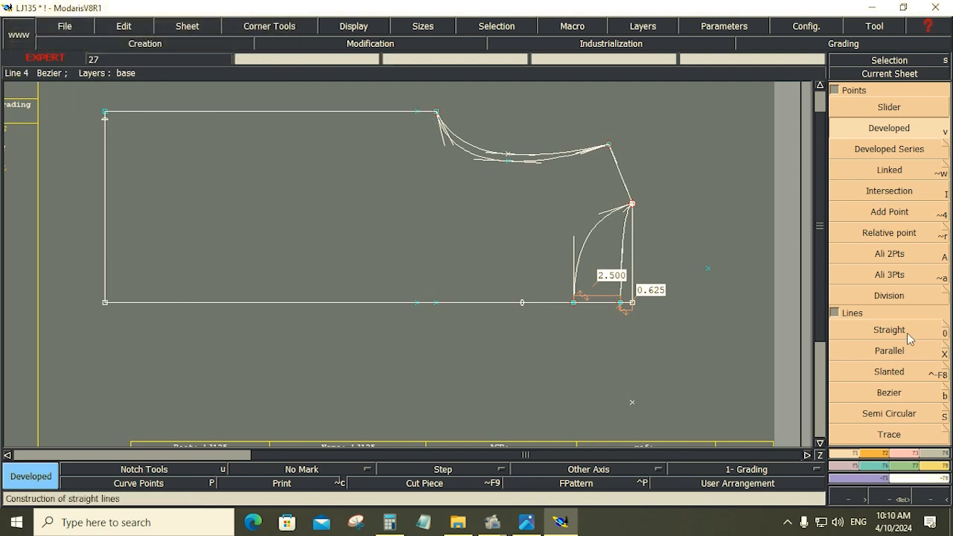
- Draw a straight Bezier line from the chest point below the armhole to the developed hem point, and lengthen it about 8.1 inches past the armhole
left_click(893, 394)
left_click(416, 112)
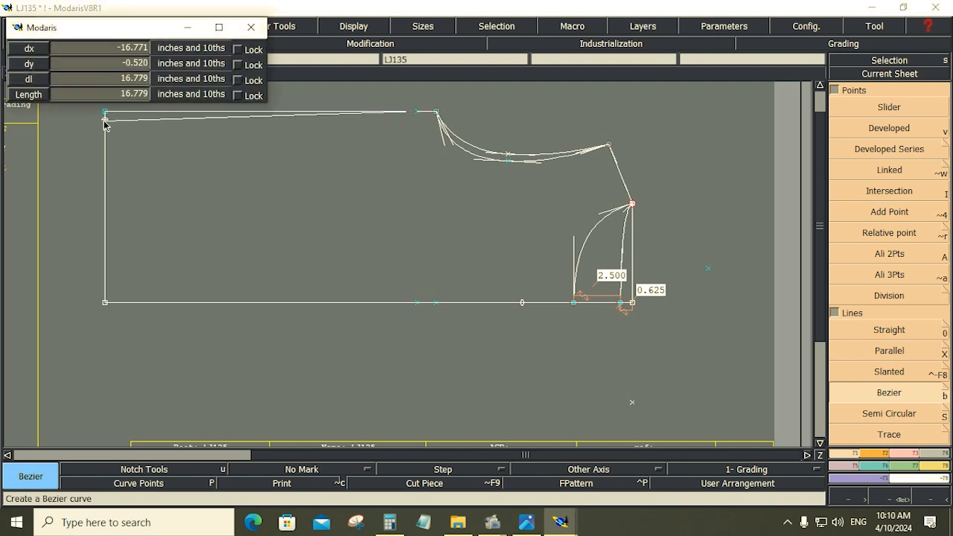
left_click(105, 119)
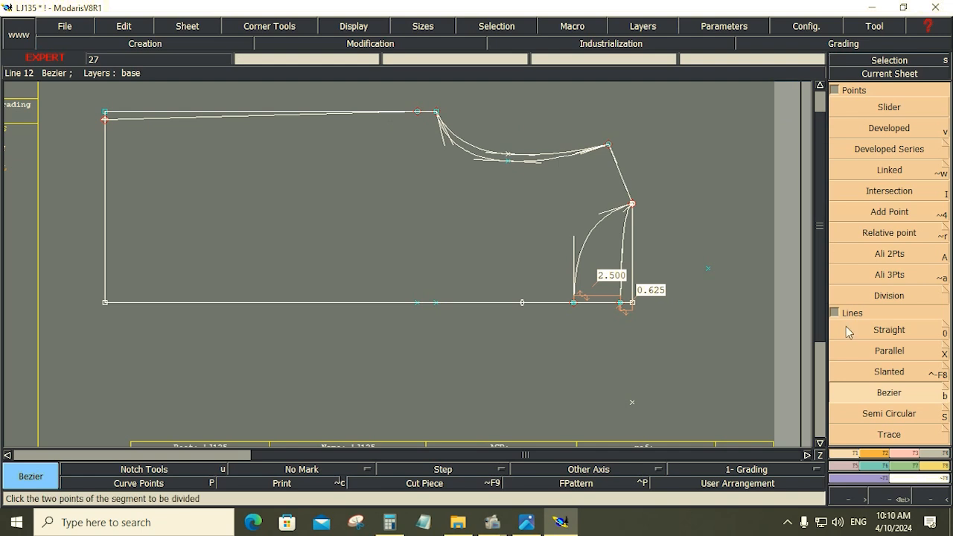
left_click(910, 454)
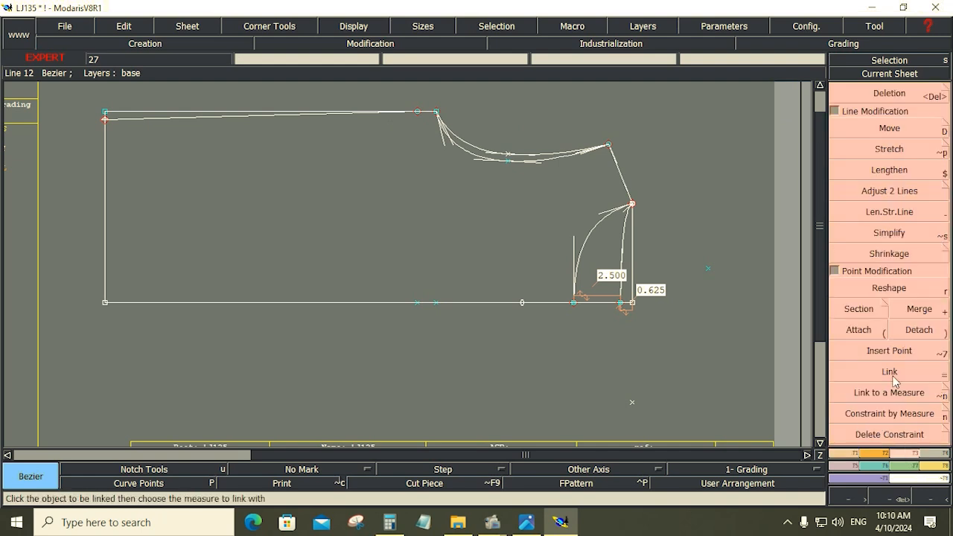
left_click(889, 214)
left_click(268, 120)
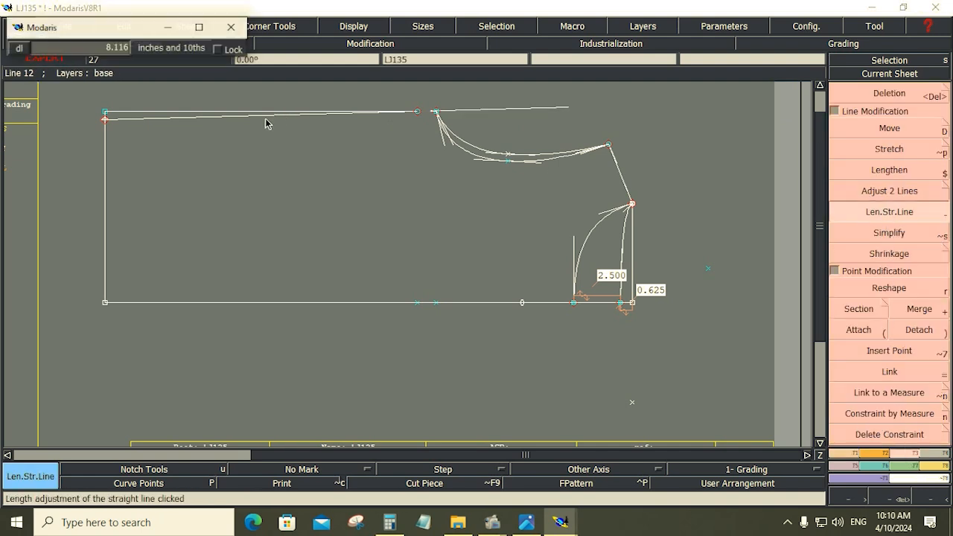
key("Return")
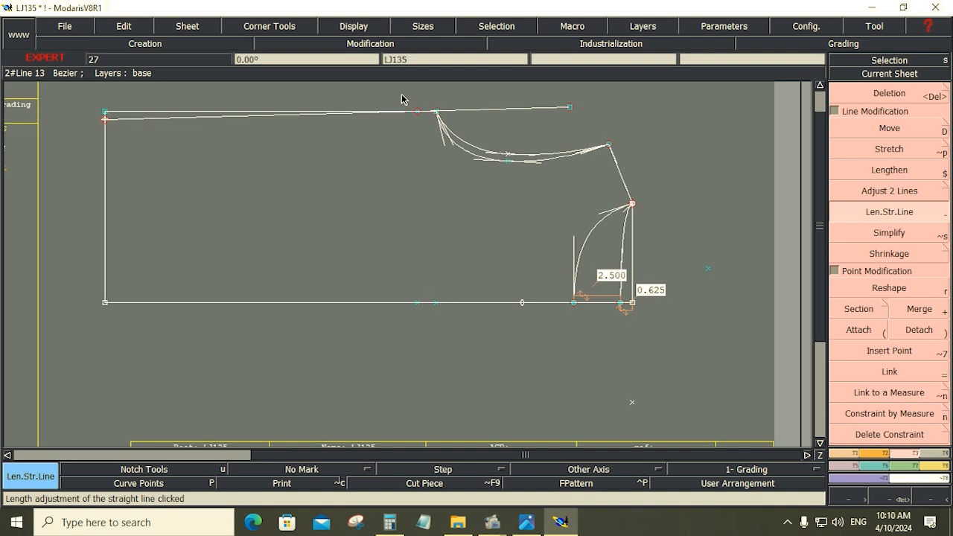
- Move the underarm corner of the armholes onto the lengthened side line with ShiftX 0 and ShiftY 0.03
key("Return")
left_click_drag(412, 110, 456, 143)
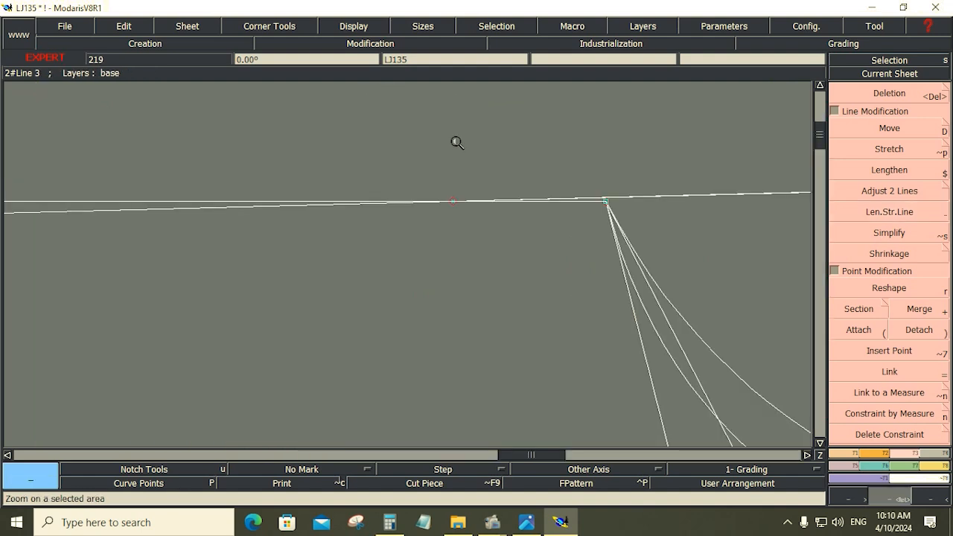
left_click_drag(379, 143, 632, 297)
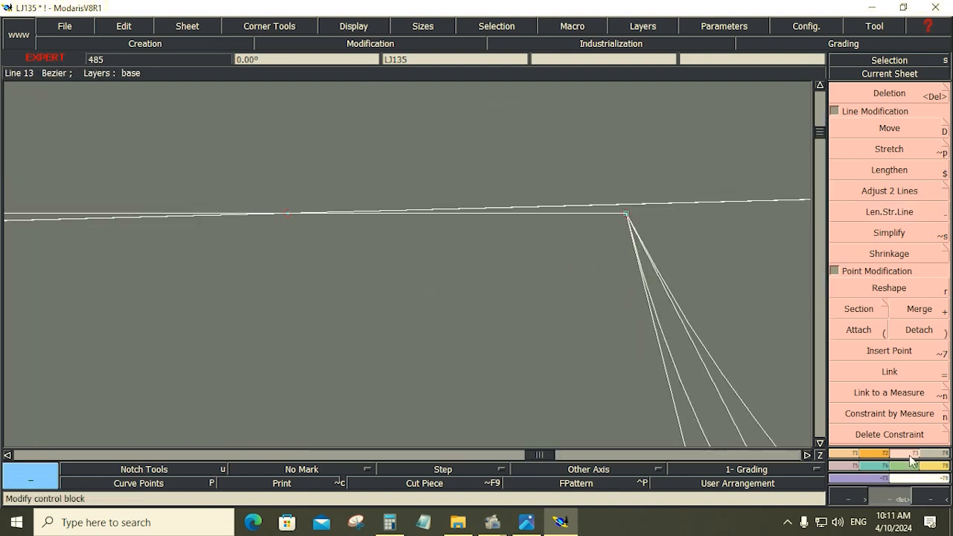
left_click(899, 131)
left_click_drag(610, 205, 629, 219)
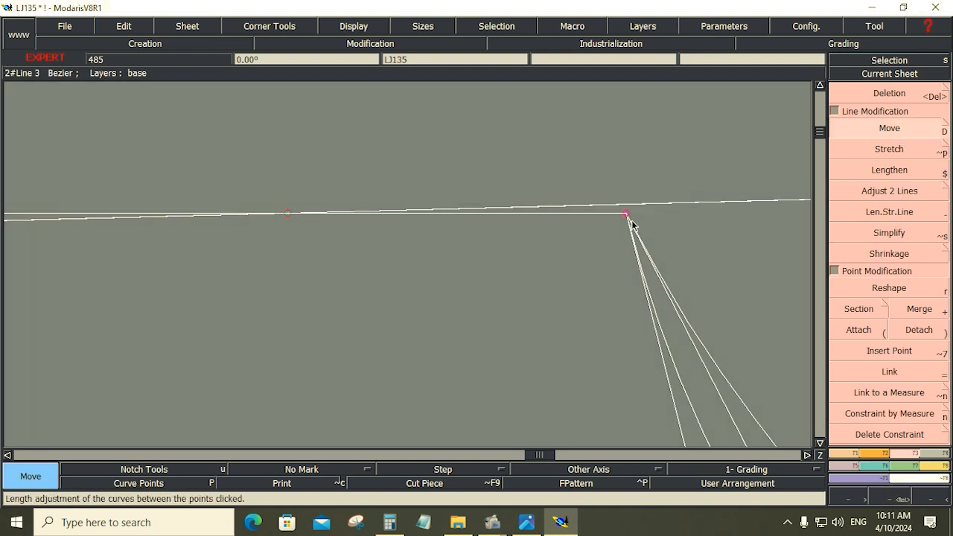
left_click(625, 215)
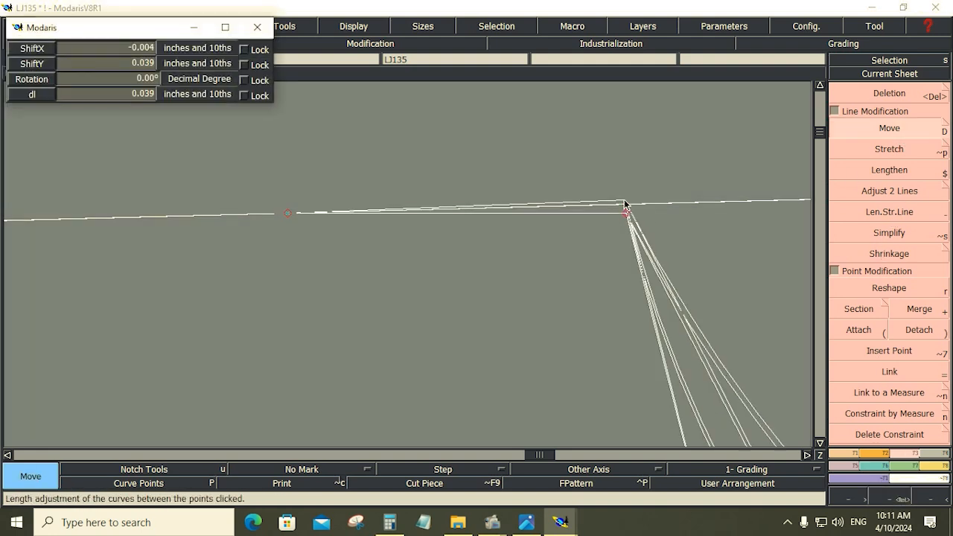
key("Home")
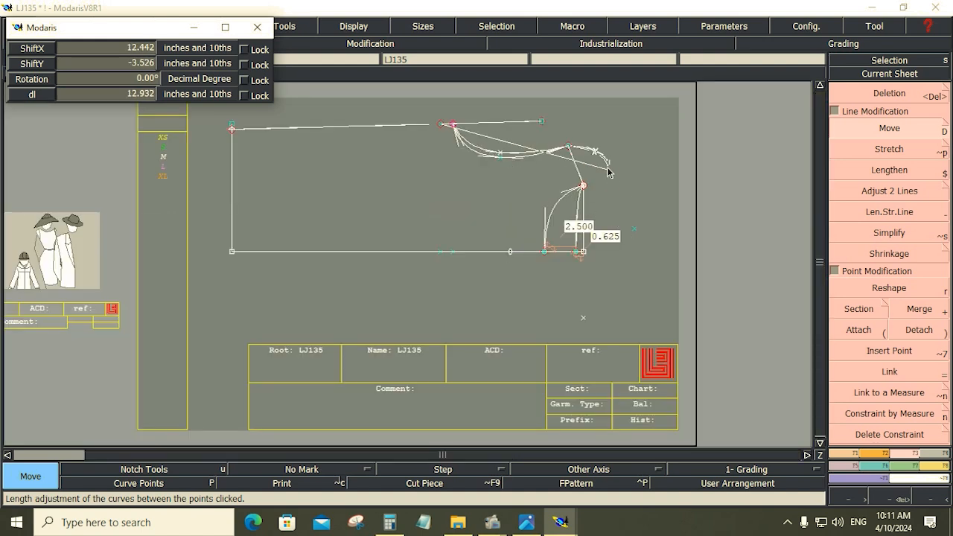
scroll(475, 134, "up", 3)
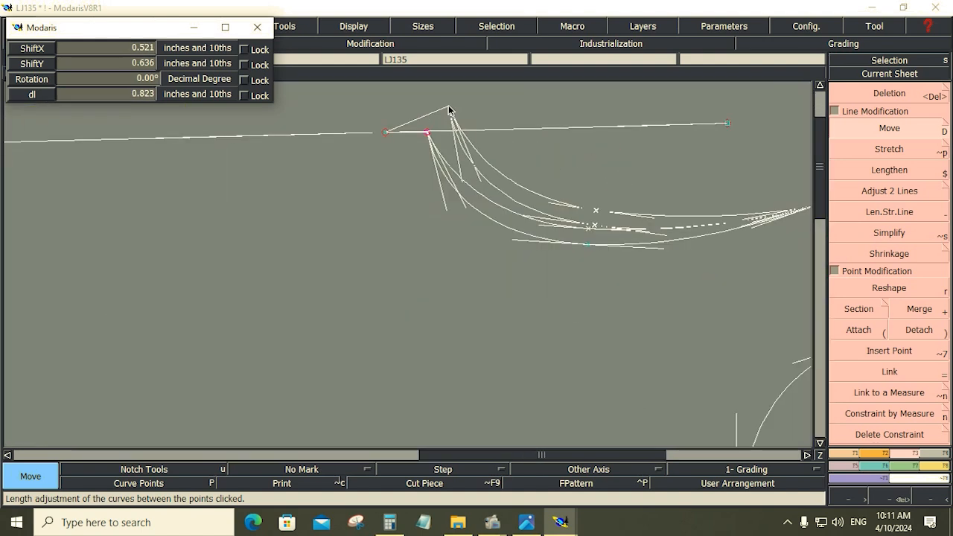
scroll(426, 128, "up", 3)
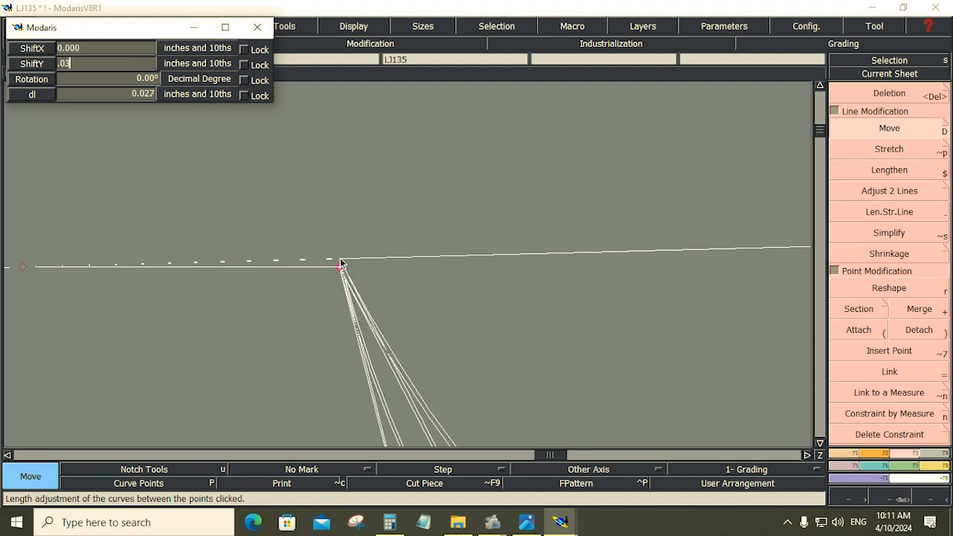
key("Return")
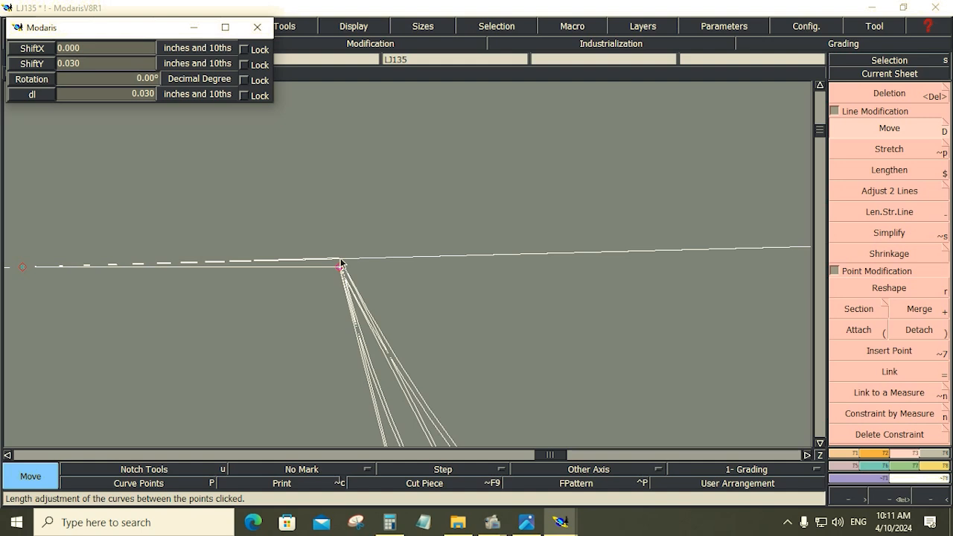
left_click(340, 264)
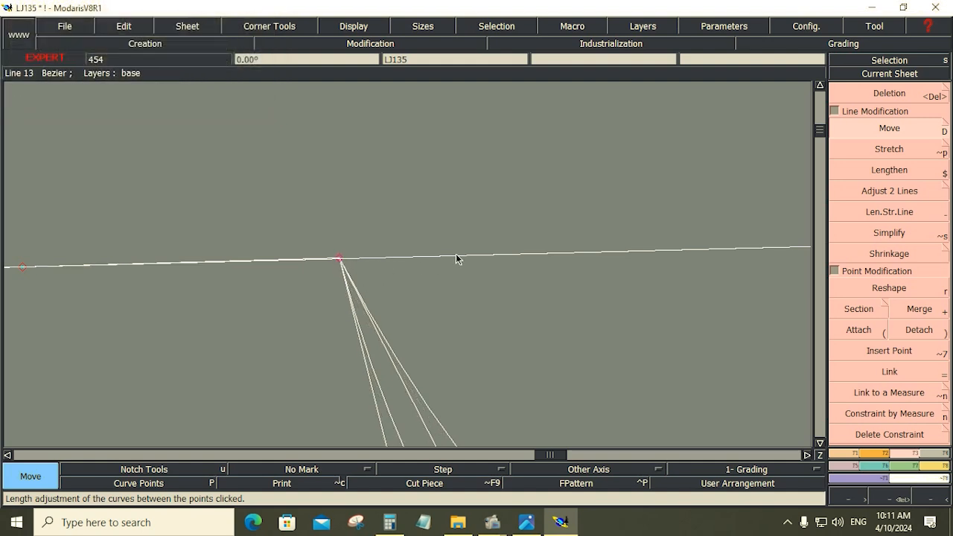
- Delete the lengthened slanted line and the original horizontal side line
key("Delete")
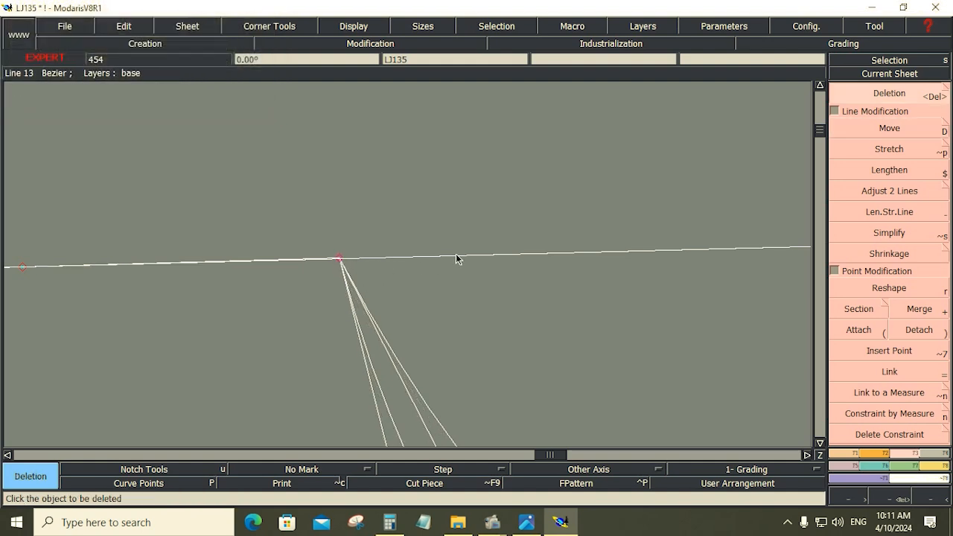
key("Home")
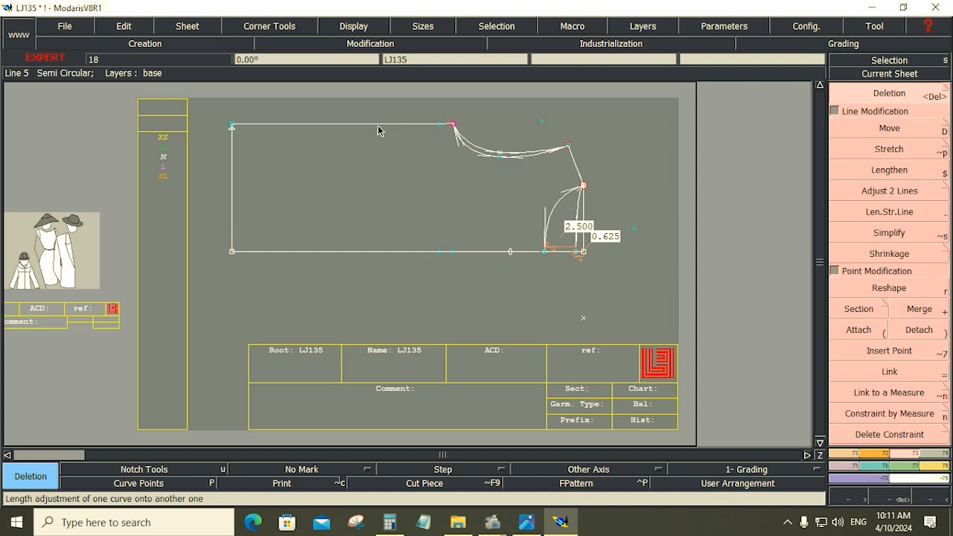
left_click(378, 125)
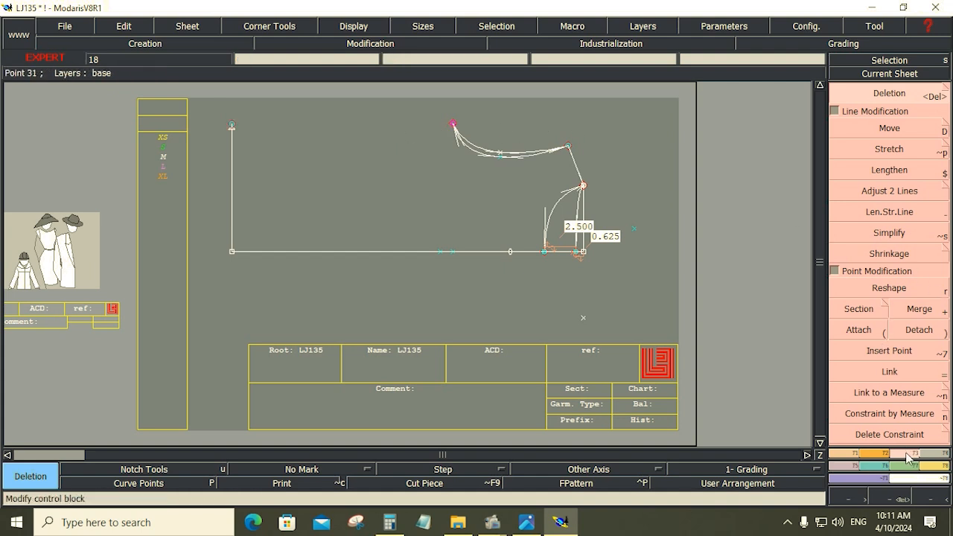
- Section the vertical hem line at its developed point and delete the short excess piece beyond it
left_click(886, 352)
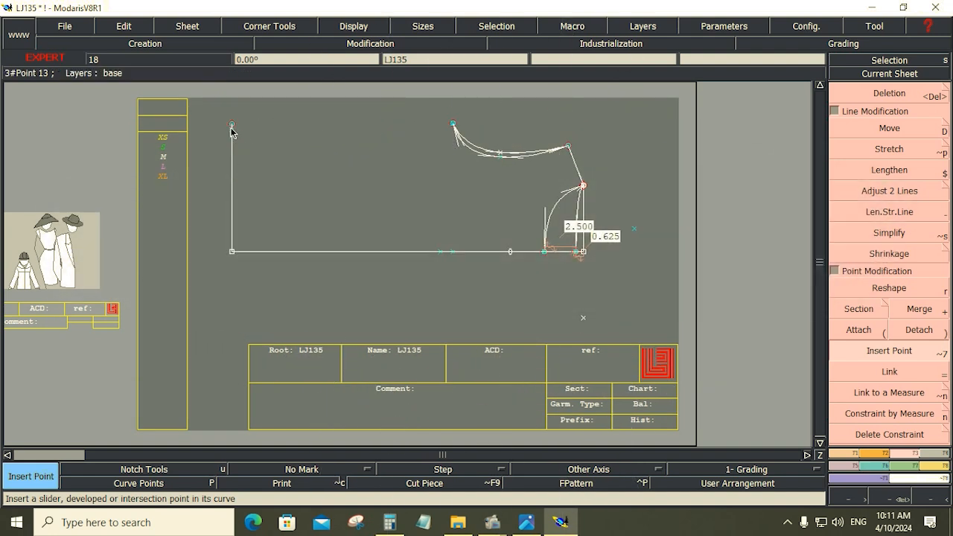
key("Return")
left_click_drag(190, 107, 267, 161)
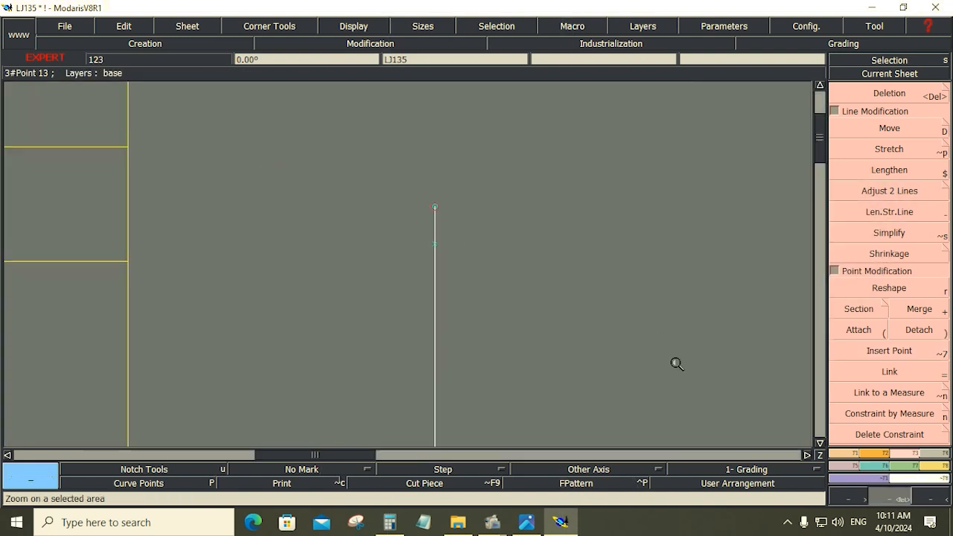
left_click(858, 311)
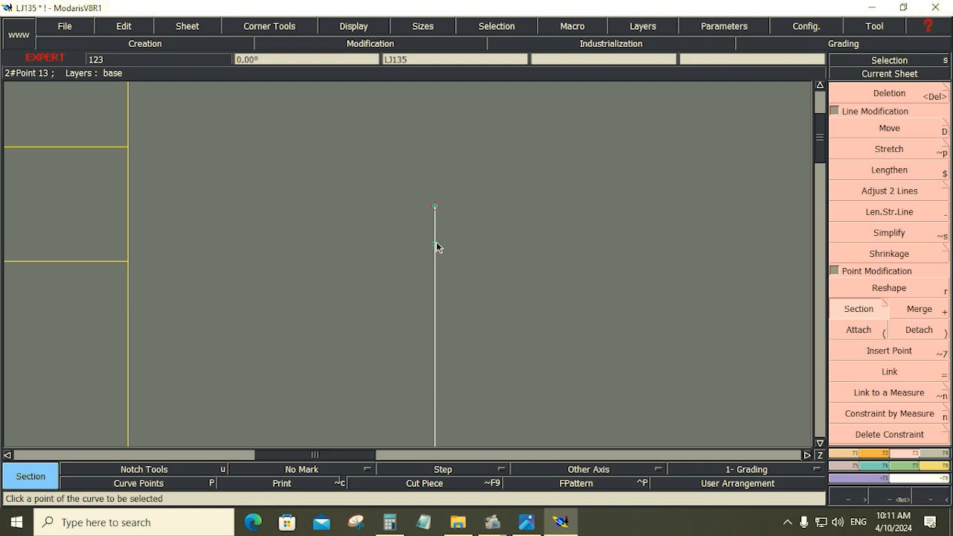
left_click(437, 245)
key("Delete")
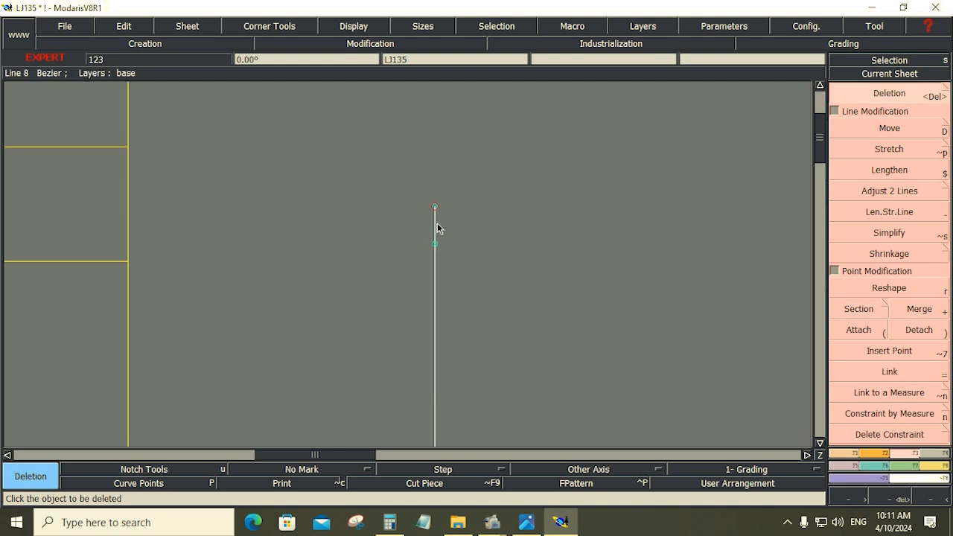
left_click(436, 205)
key("Home")
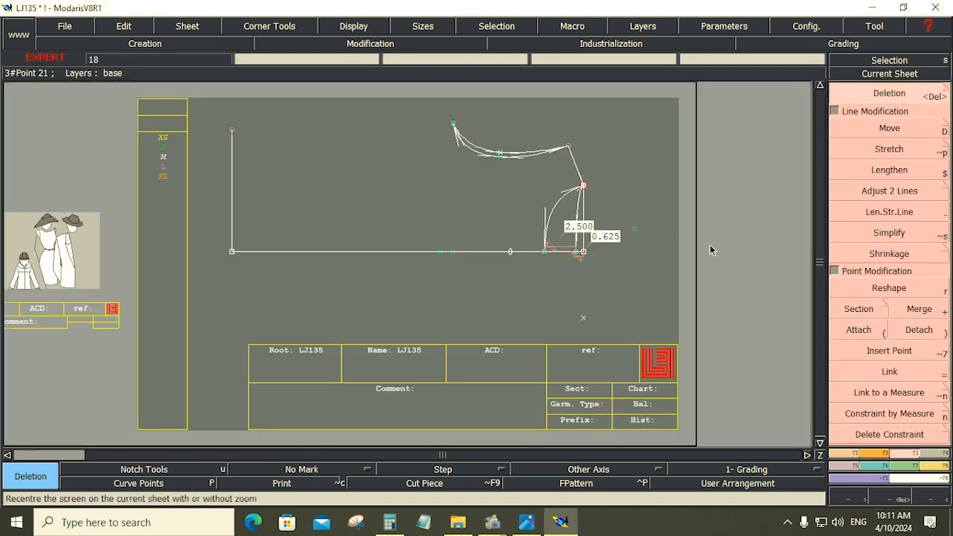
left_click(848, 454)
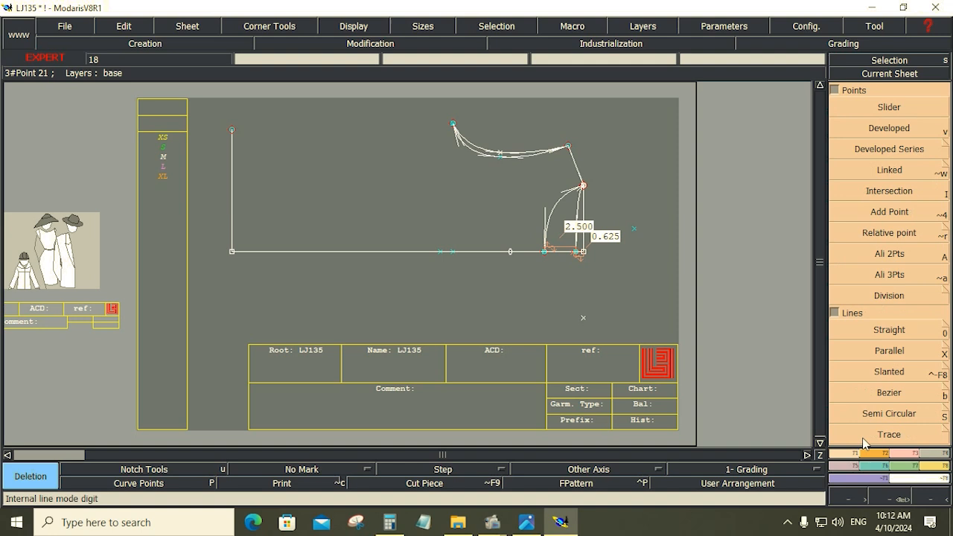
left_click(903, 348)
left_click(452, 124)
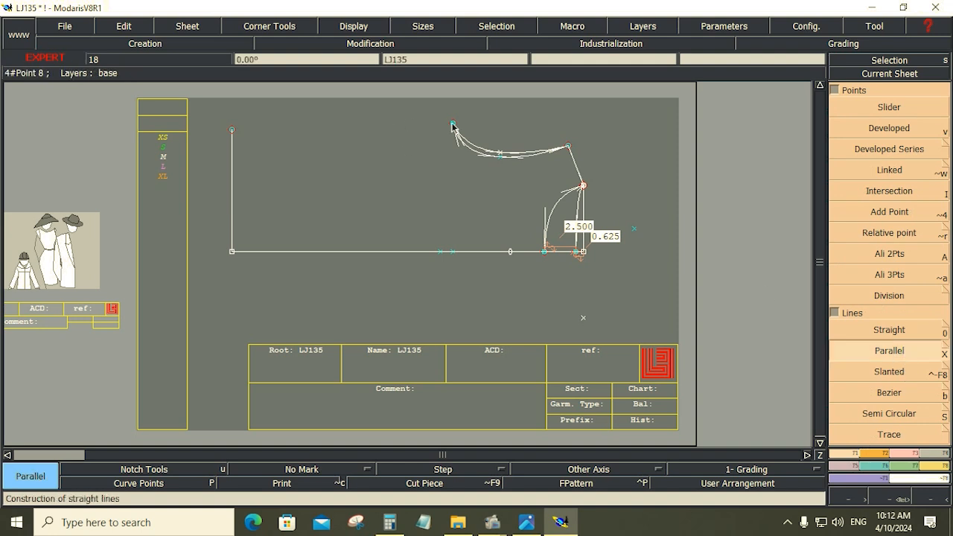
left_click(302, 138)
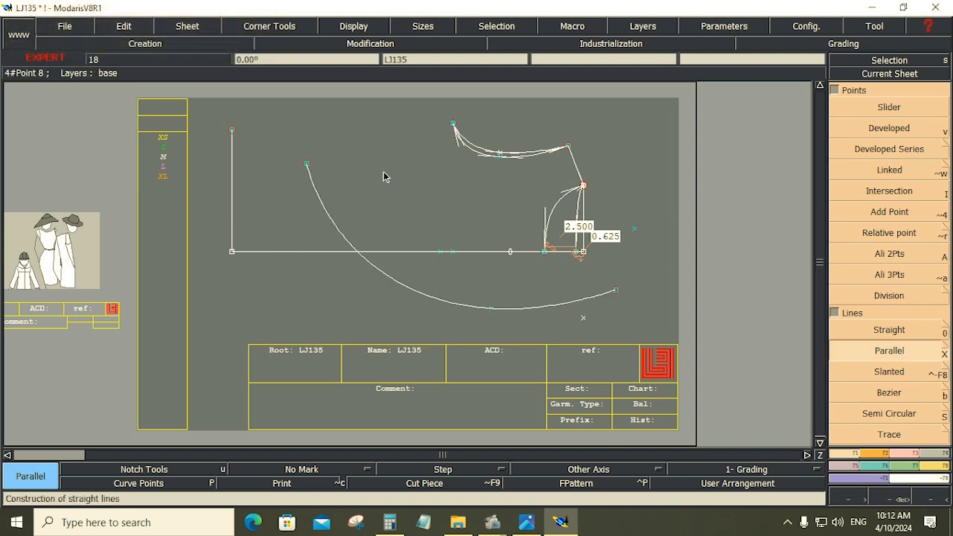
key("ctrl+z")
left_click(894, 374)
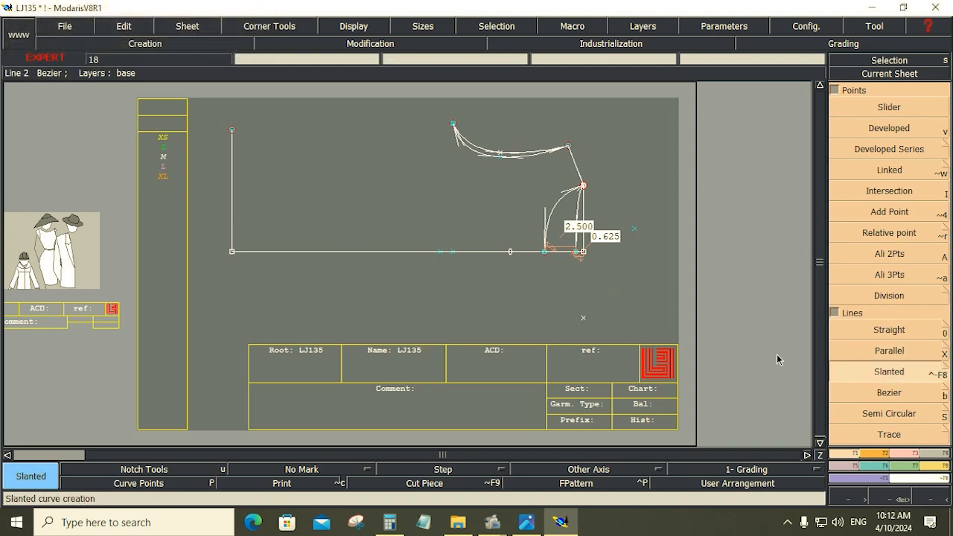
- Draw a straight Bezier side line from the underarm corner to the shortened end of the hem line
left_click(888, 393)
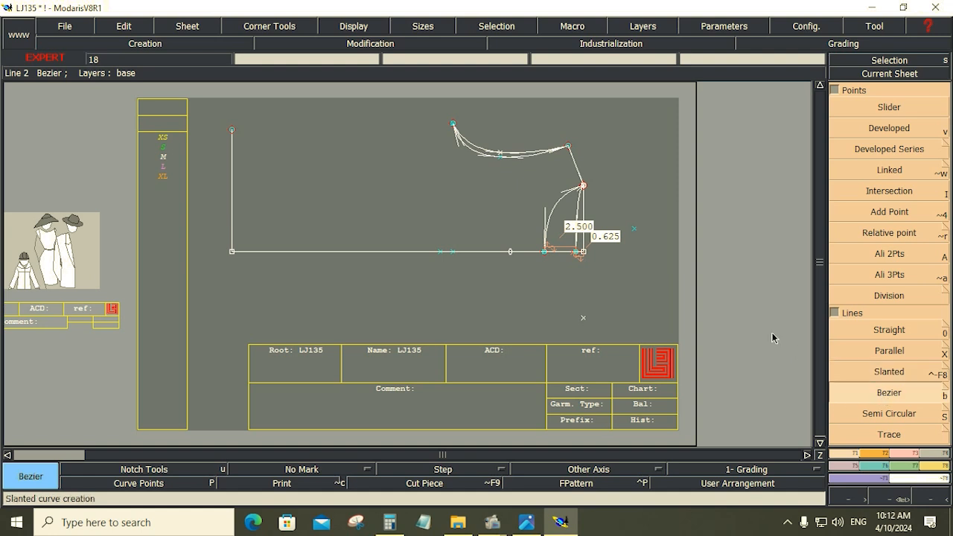
left_click(453, 124)
left_click(233, 131)
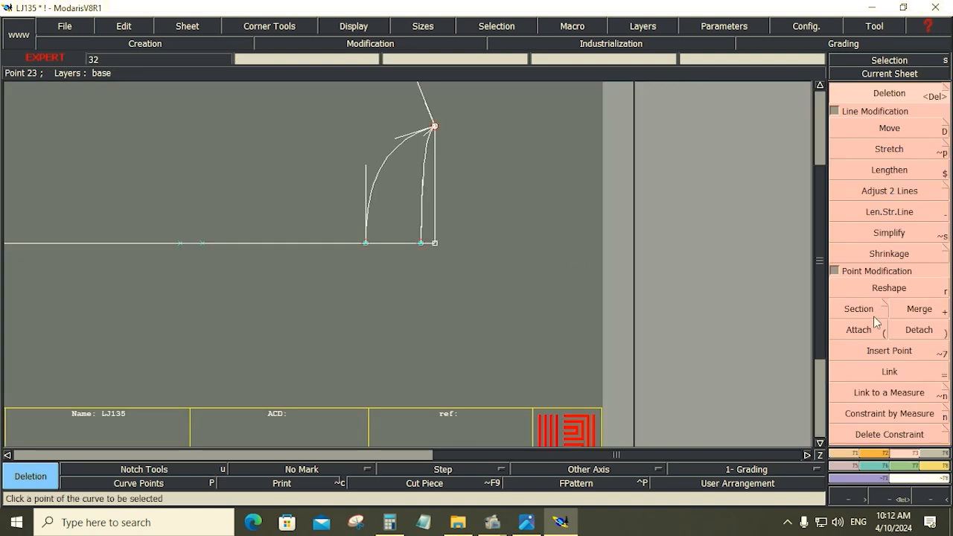
- Attach the lower end of the front neckline curve to its point on the horizontal centre line
left_click(863, 331)
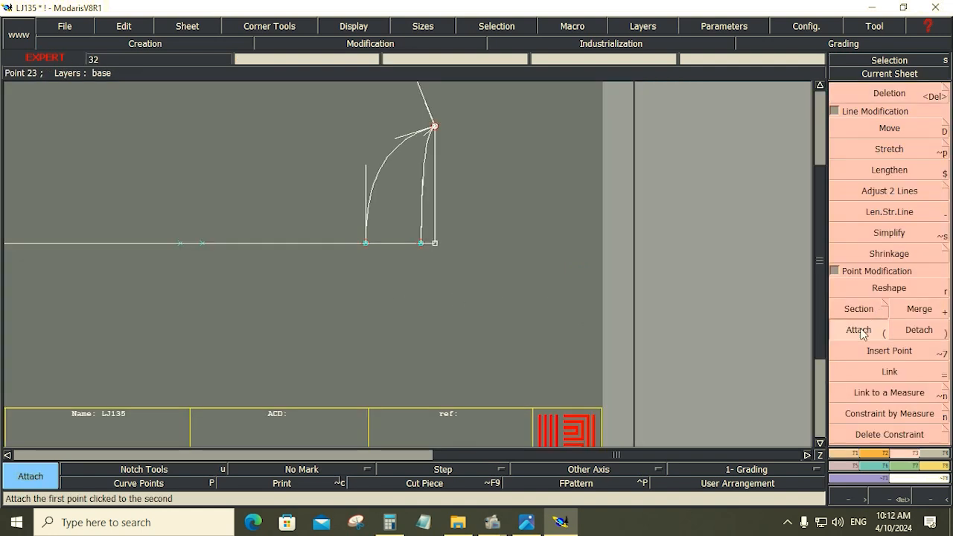
left_click(365, 244)
left_click(368, 263)
left_click(367, 262)
left_click(365, 243)
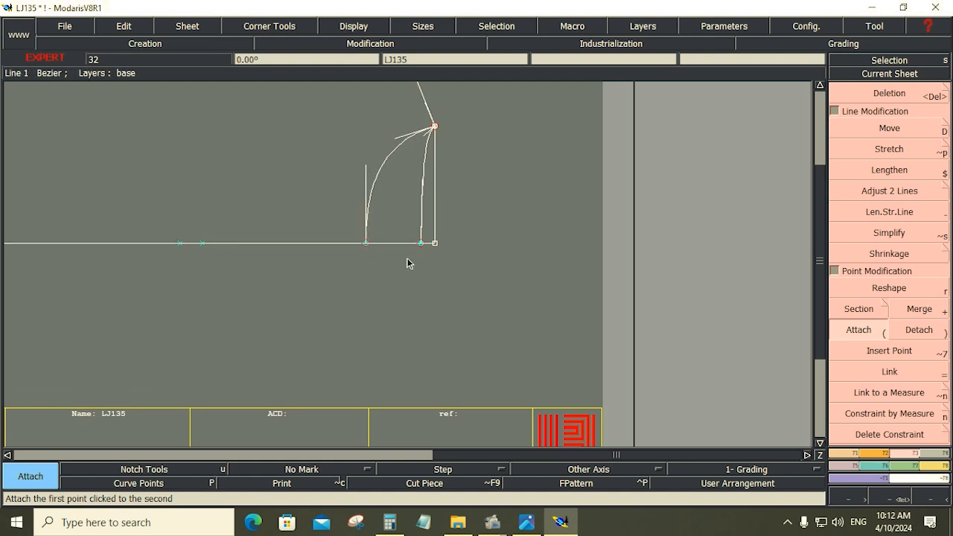
- Attach the lower end of the back neckline to its centre-line point, then test pulling the high shoulder point and undo it
left_click(421, 244)
left_click(417, 267)
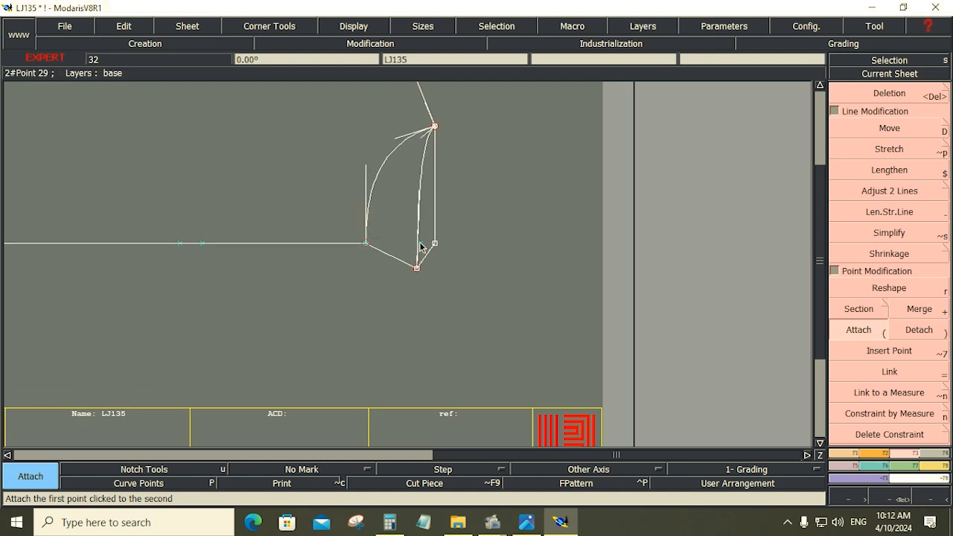
left_click(416, 268)
left_click(420, 243)
left_click(435, 127)
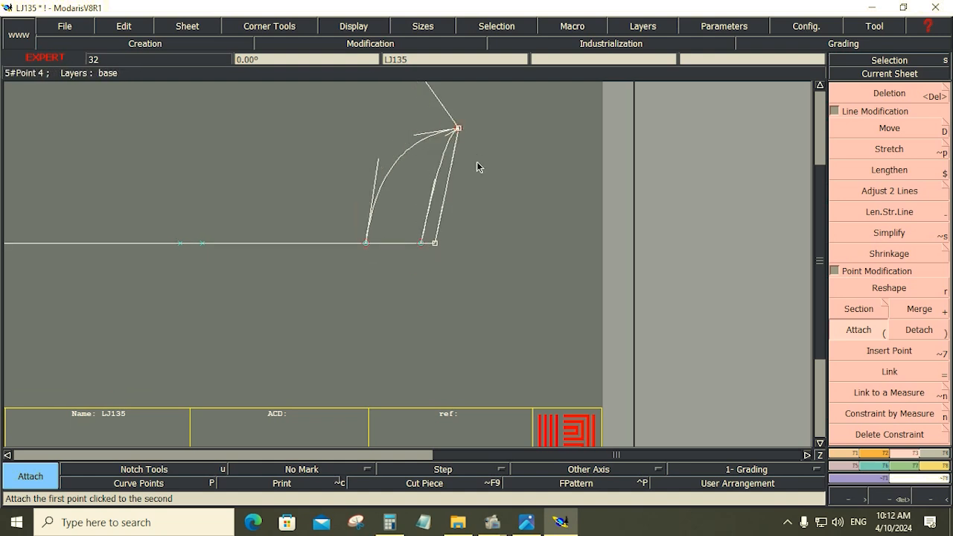
key("ctrl+z")
- Delete the straight construction line beside the back neckline and trim the centre line to the back neckline's end with Adjust 2 Lines
key("Delete")
left_click(433, 200)
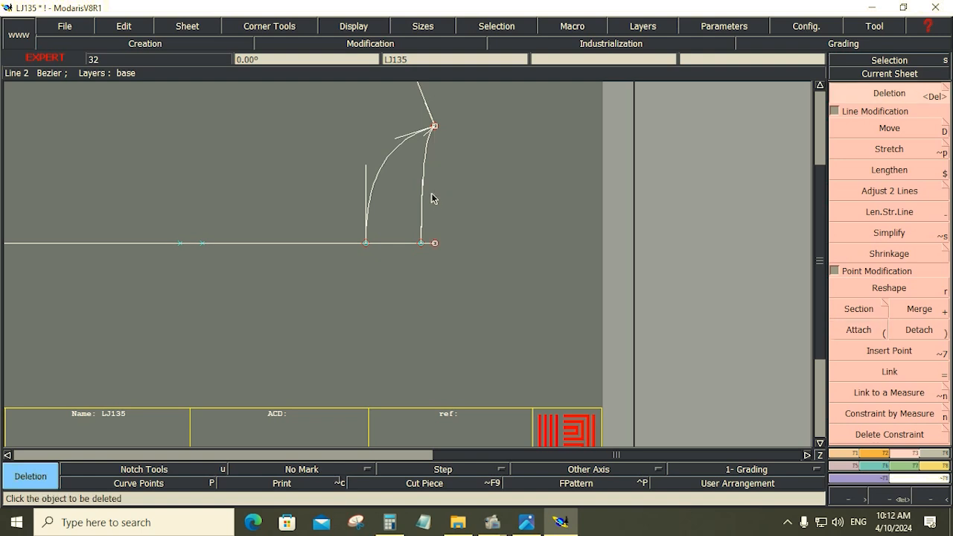
left_click(904, 193)
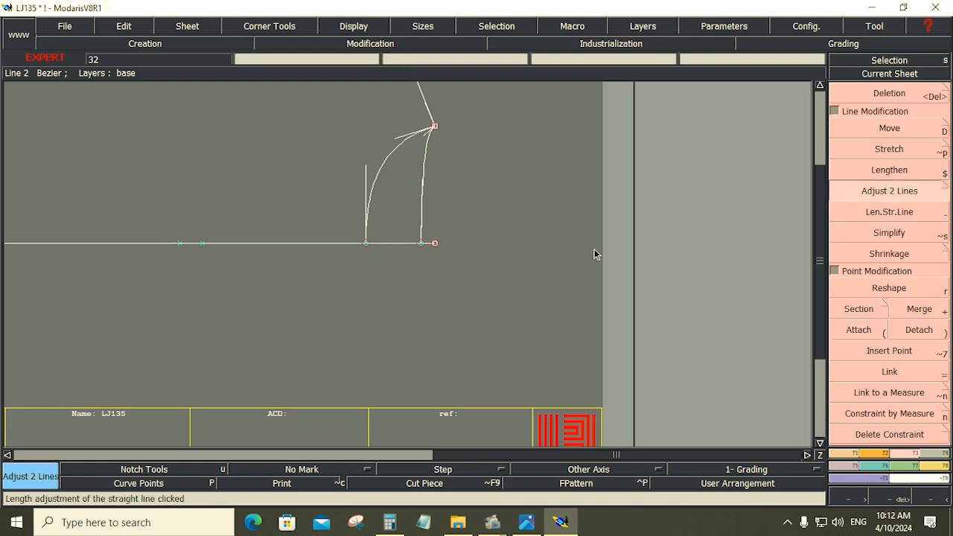
left_click(421, 221)
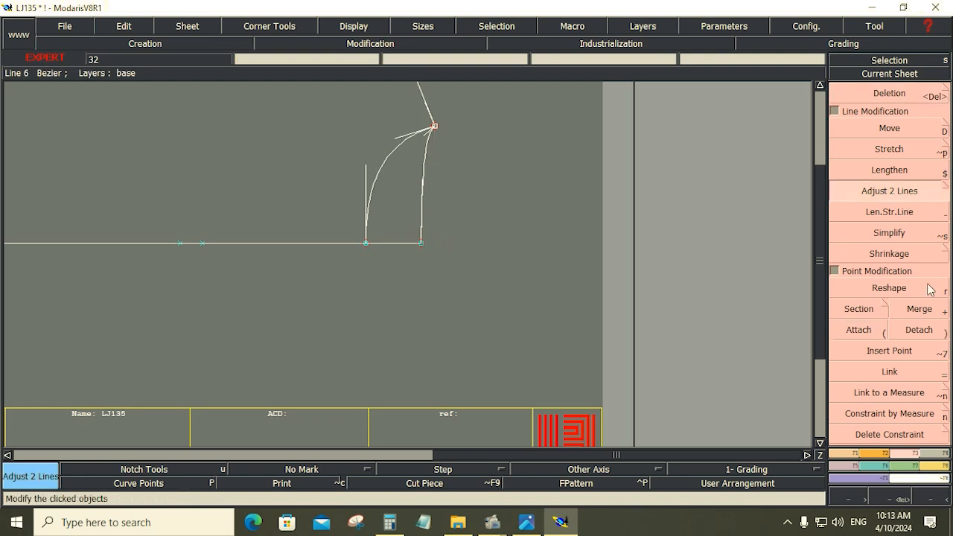
left_click(860, 329)
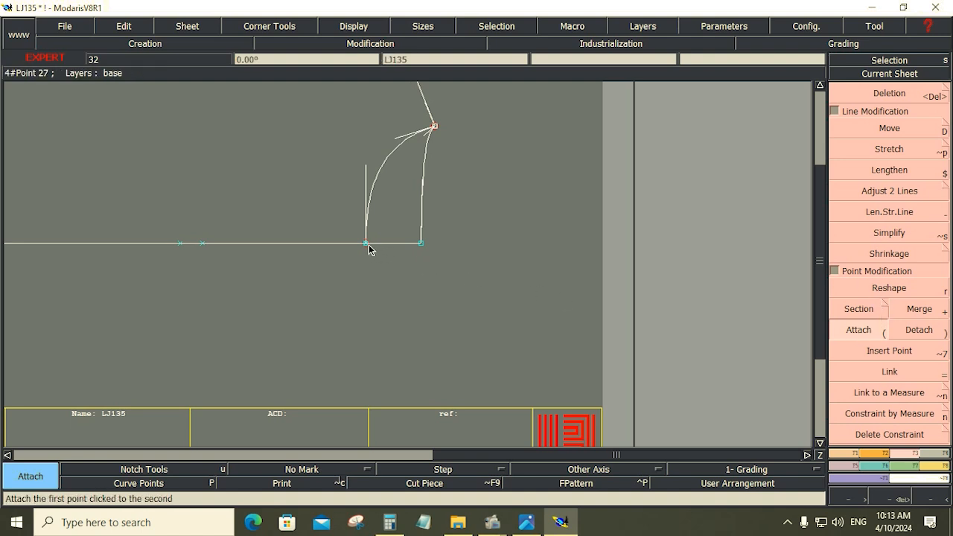
- Save the LJ135 model, continuing past the validation warnings
left_click(18, 34)
left_click(65, 25)
left_click(45, 85)
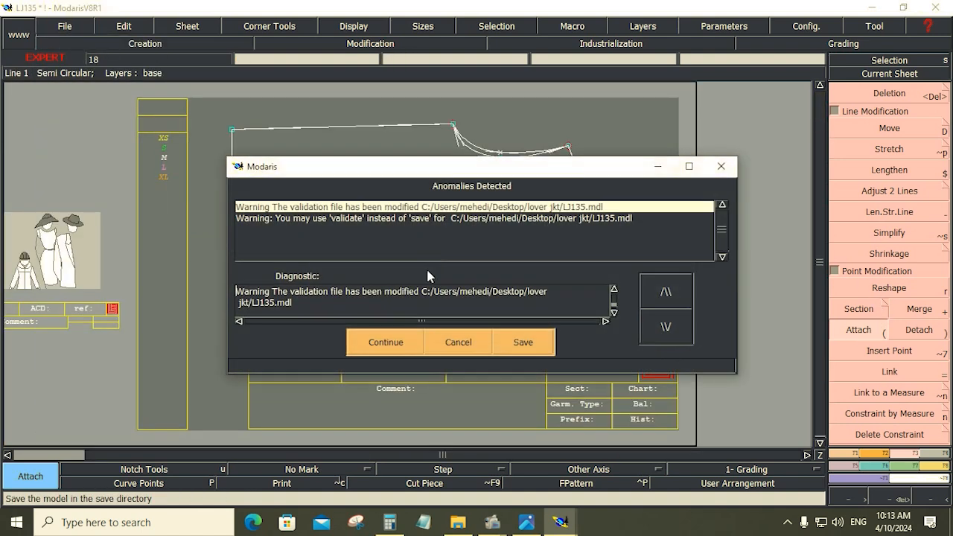
left_click(385, 341)
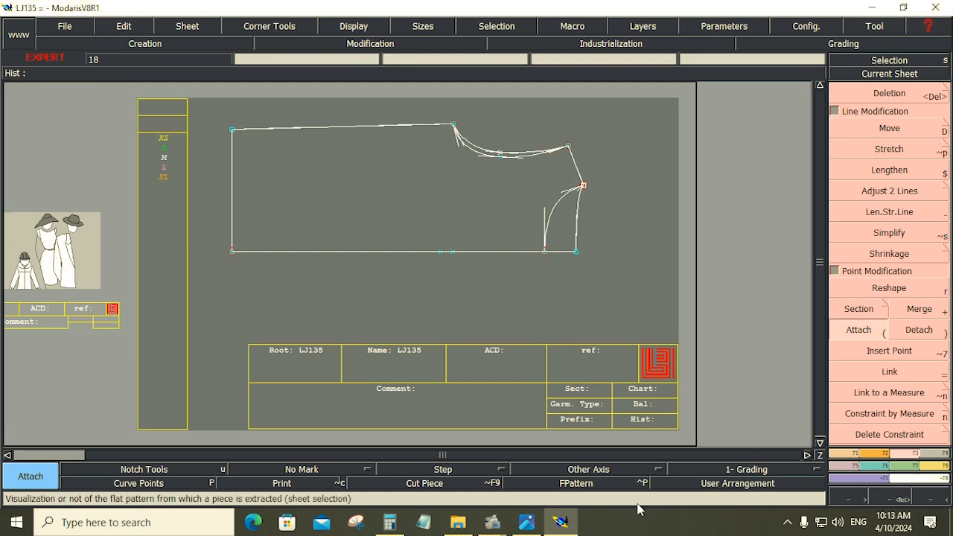
- Switch to the hoode jacket-02.png spec sheet and examine the points of measurement together with the front and back views
left_click(526, 523)
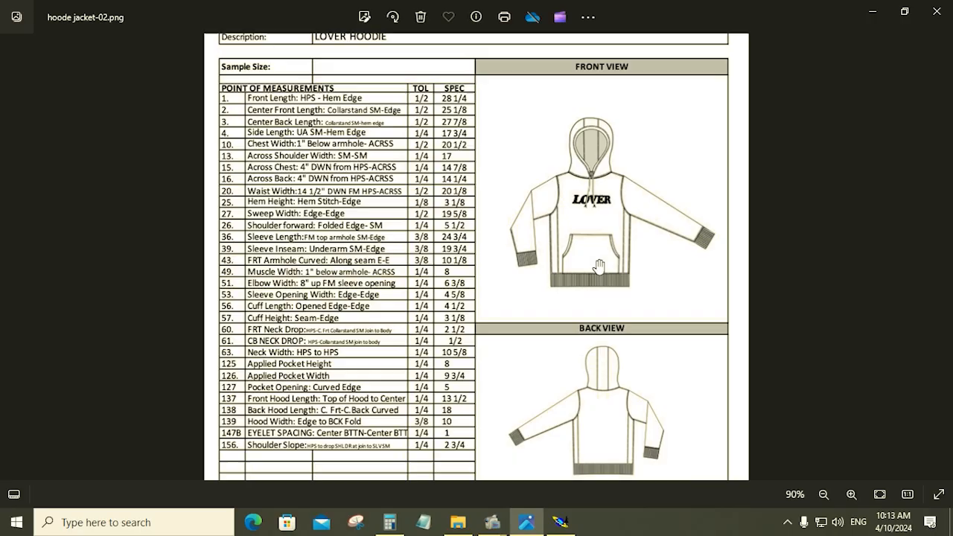
scroll(575, 442, "down", 2, "ctrl")
scroll(574, 442, "up", 4, "ctrl")
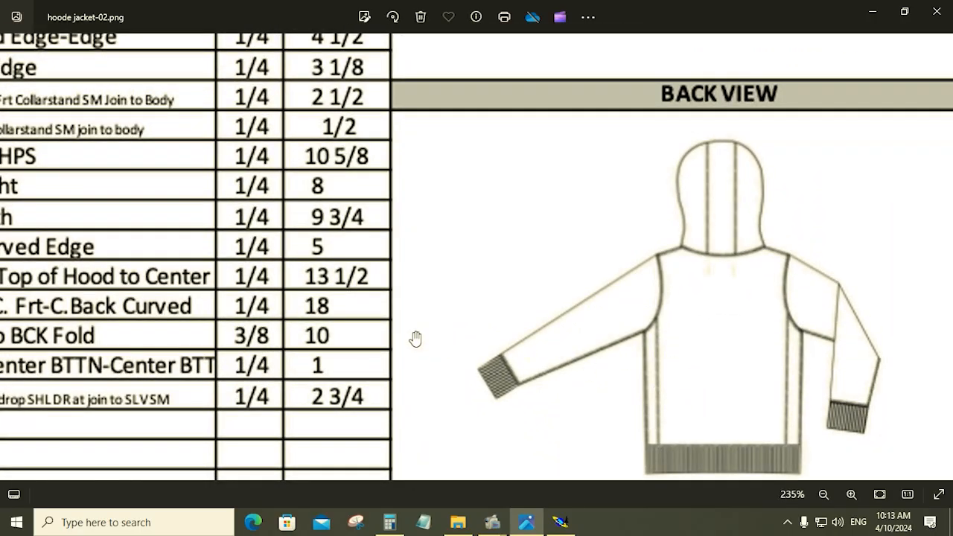
scroll(417, 336, "down", 2, "ctrl")
scroll(325, 330, "up", 1, "ctrl")
scroll(324, 330, "down", 3, "ctrl")
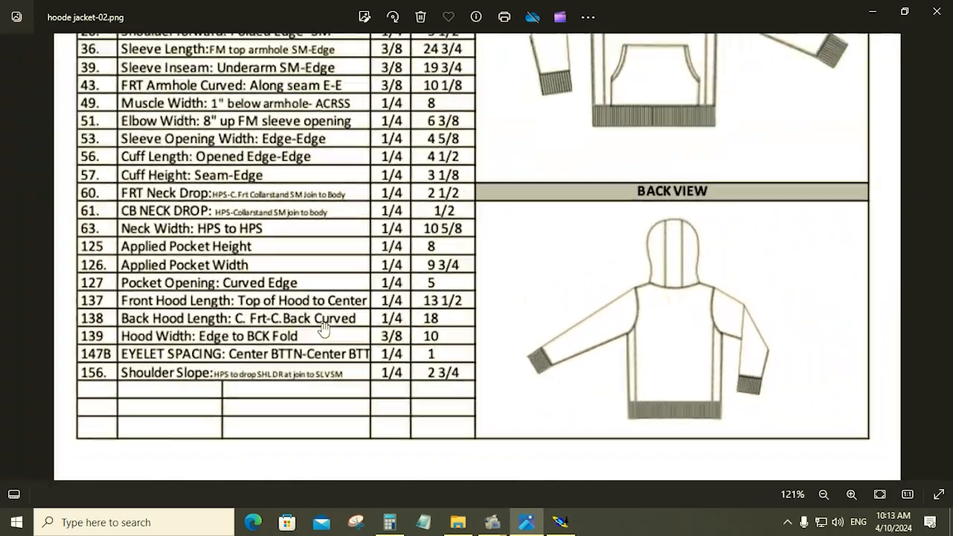
scroll(482, 361, "up", 1, "ctrl")
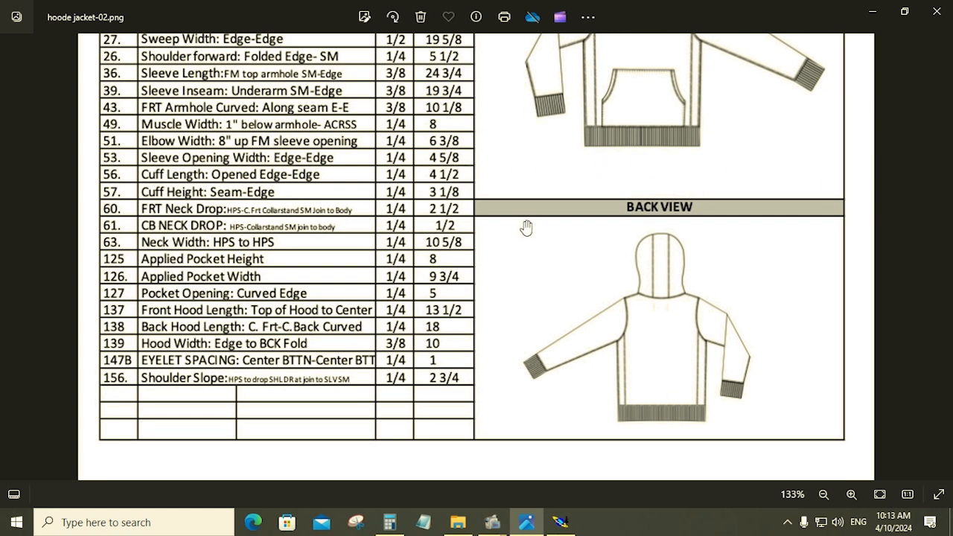
left_click_drag(557, 184, 554, 297)
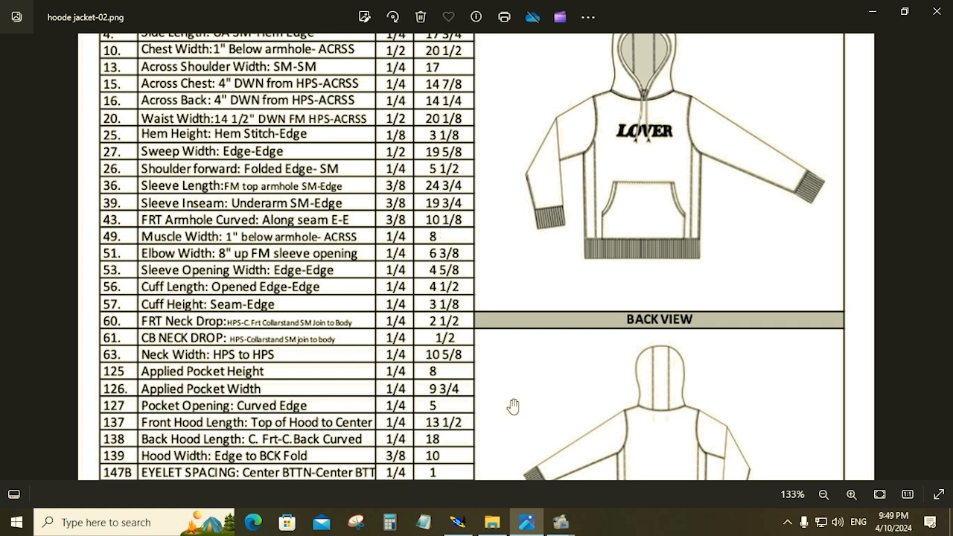
- Return to Modaris and add dynamic length measures along the front and back armhole curves
left_click(457, 522)
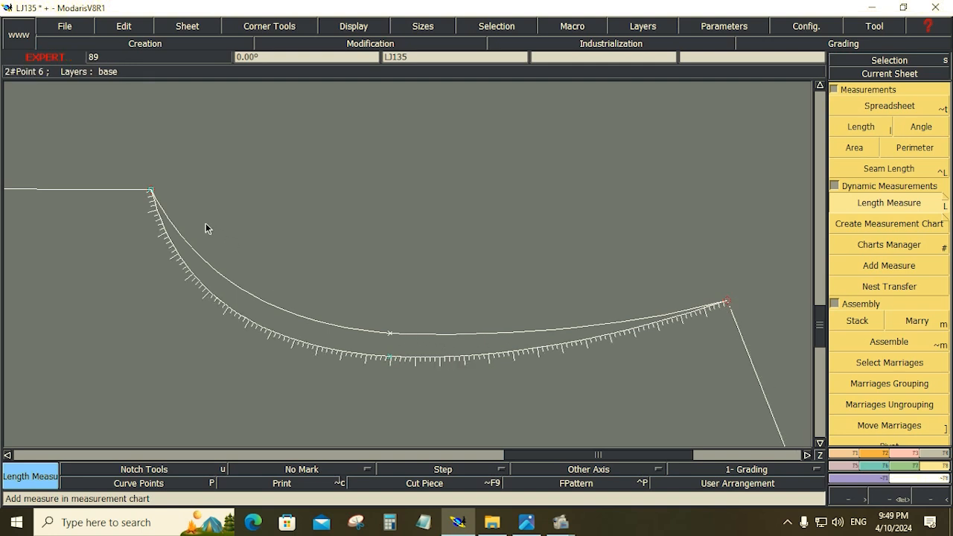
left_click(155, 192)
left_click(153, 190)
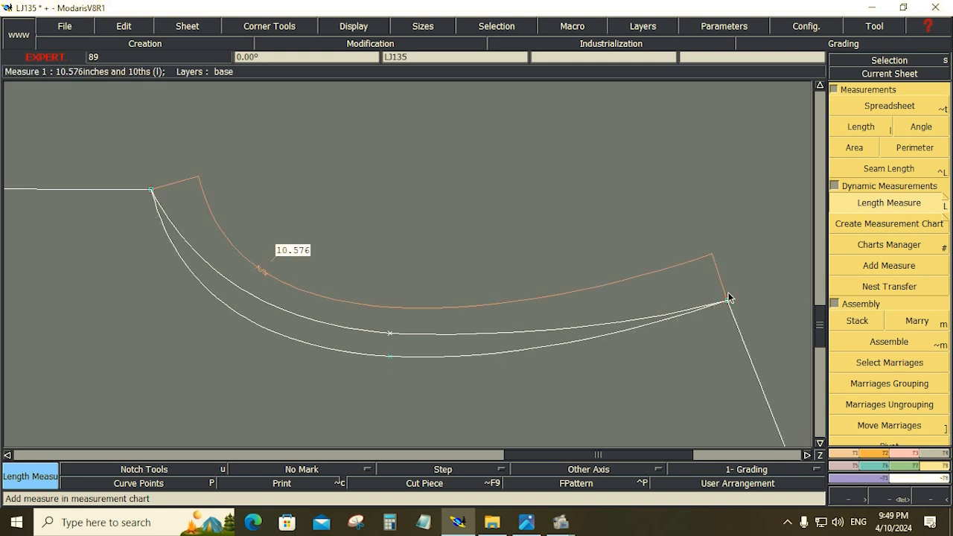
left_click(727, 299)
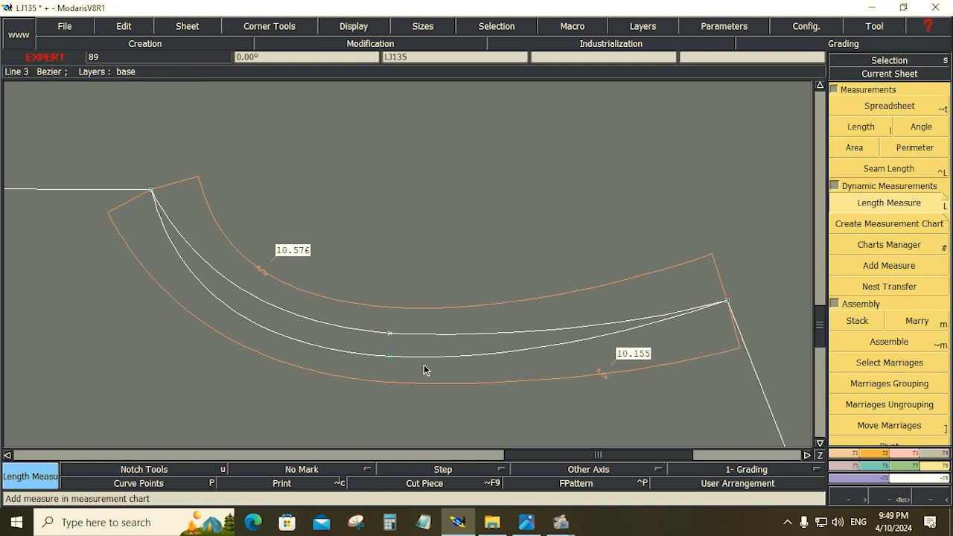
- Reshape both armhole curves to lengths of about 10.62 and 10.18 inches and select the shoulder point where they meet
key("r")
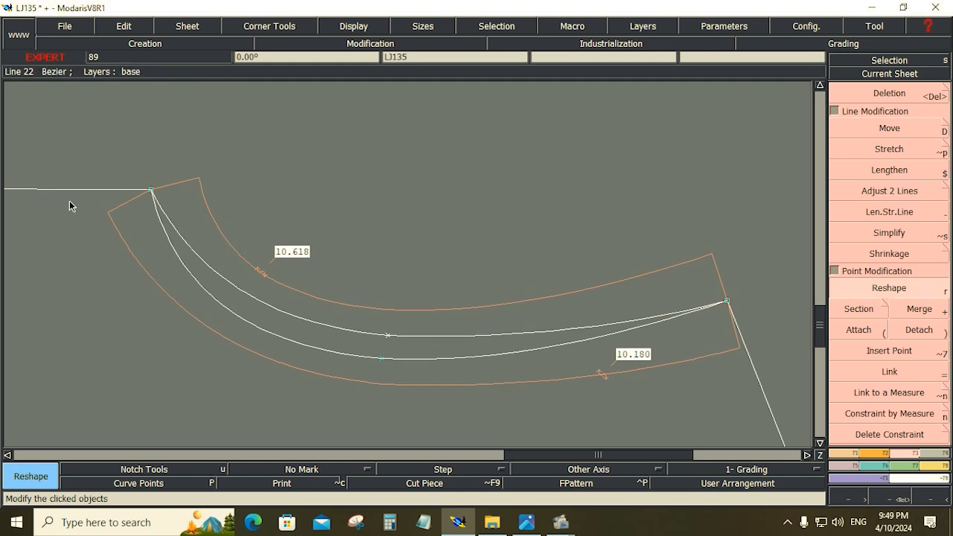
left_click(727, 302)
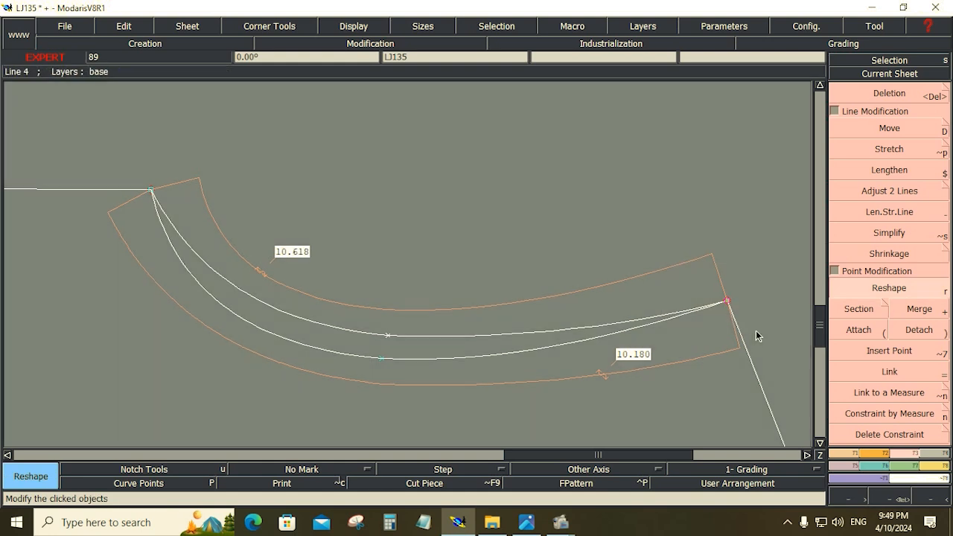
left_click(890, 126)
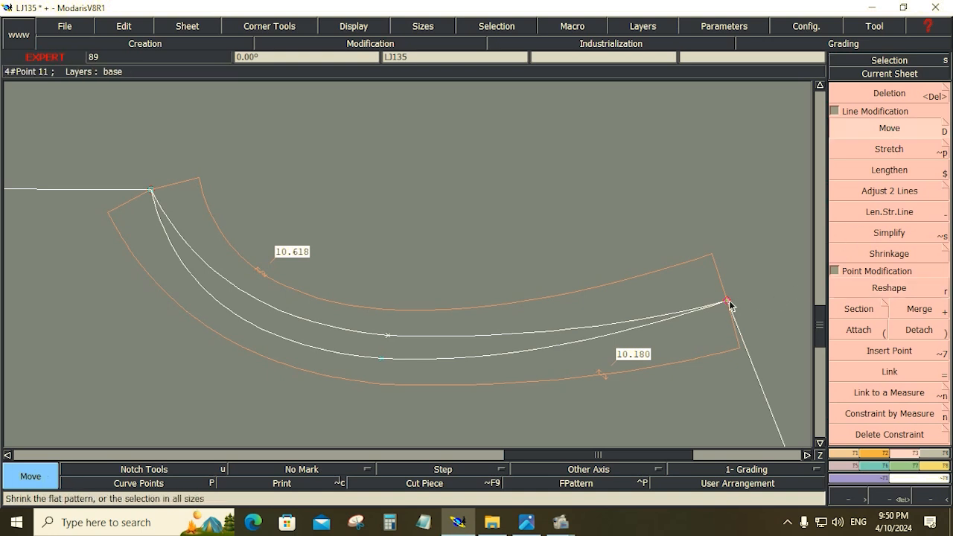
mouse_move(727, 302)
left_mouse_down()
mouse_move(719, 305)
mouse_move(734, 310)
mouse_move(729, 305)
left_mouse_up()
key("ctrl+z")
- Move the shoulder point shared by the two armhole curves by -0.125 inch horizontally
key("s")
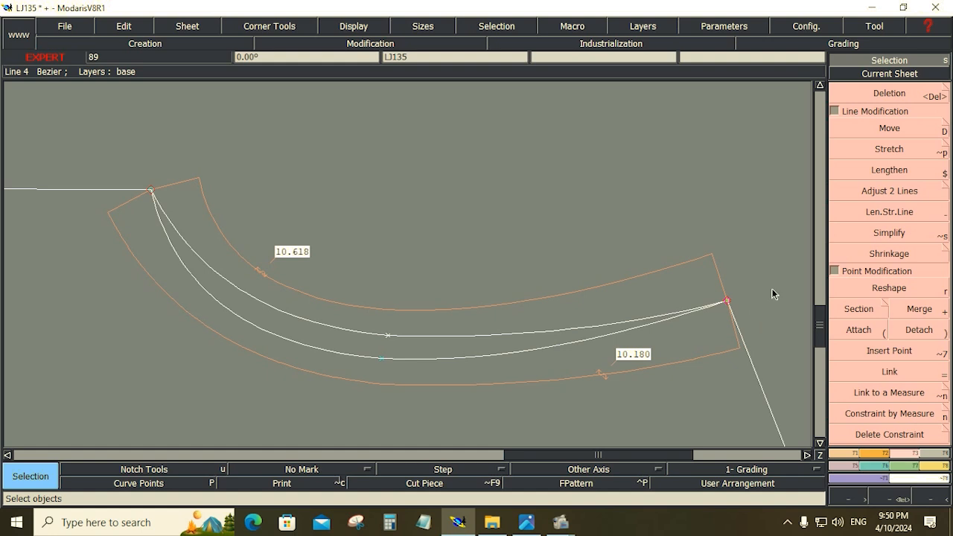
left_click(887, 126)
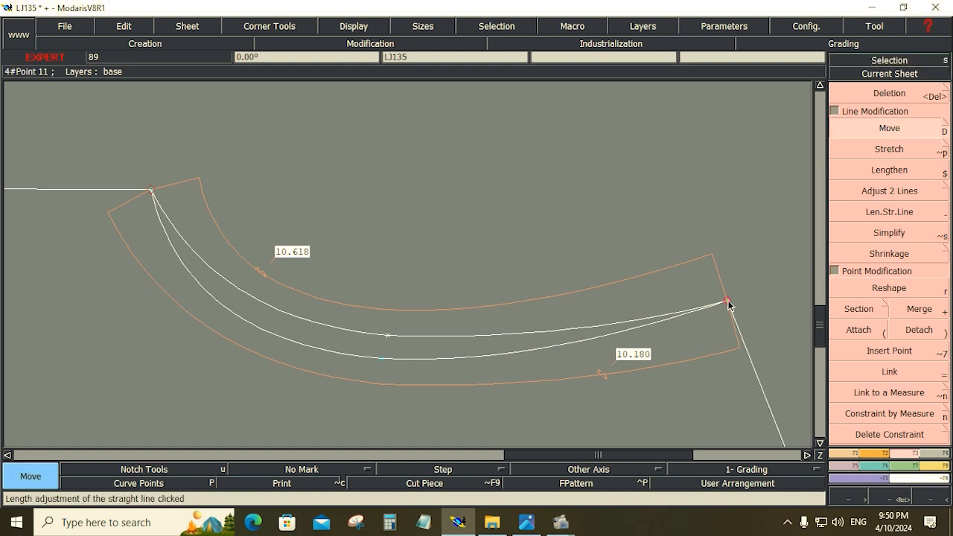
left_click_drag(727, 305, 718, 304)
key("Down")
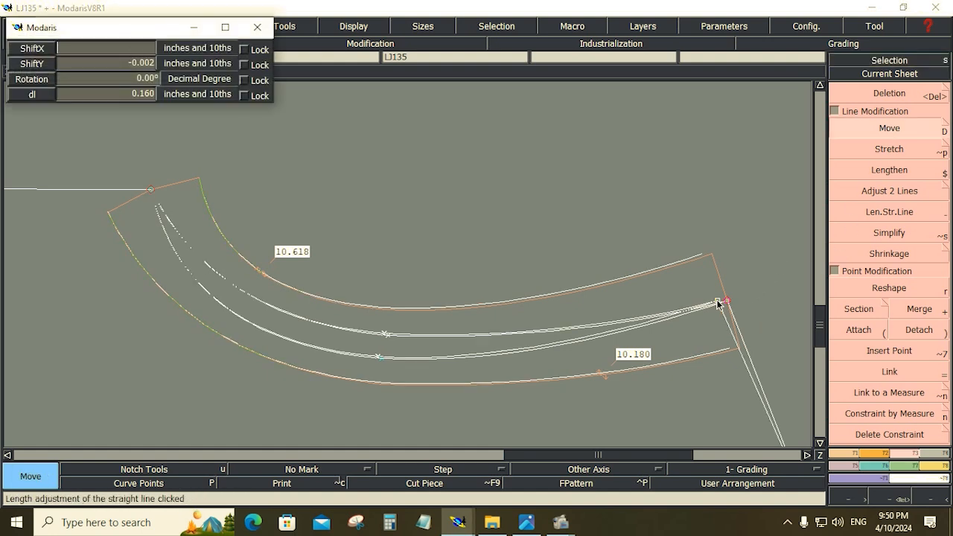
type("-0.125")
key("Return")
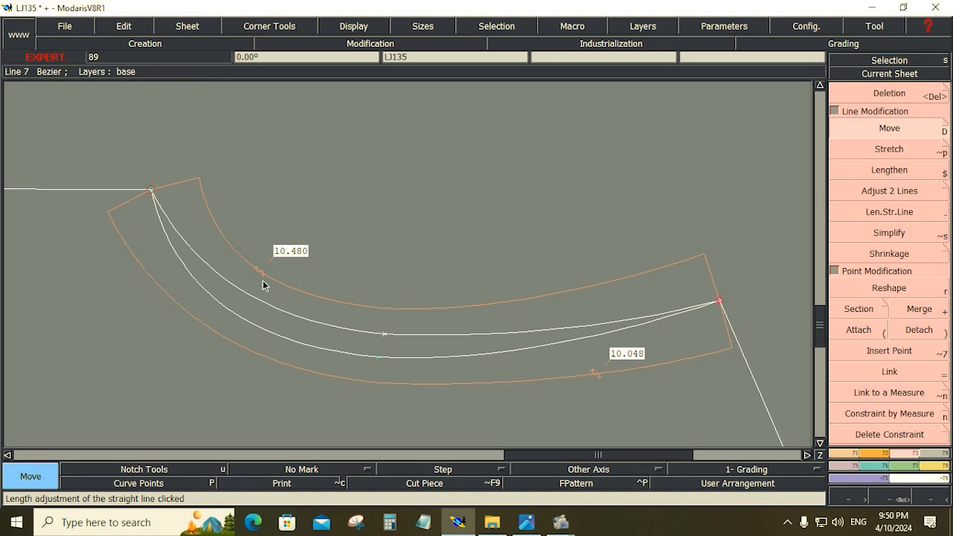
- Reshape the two armhole curves at their middle curve points to lengths of about 10.34 and 10.04 inches
left_click(887, 288)
left_click(377, 357)
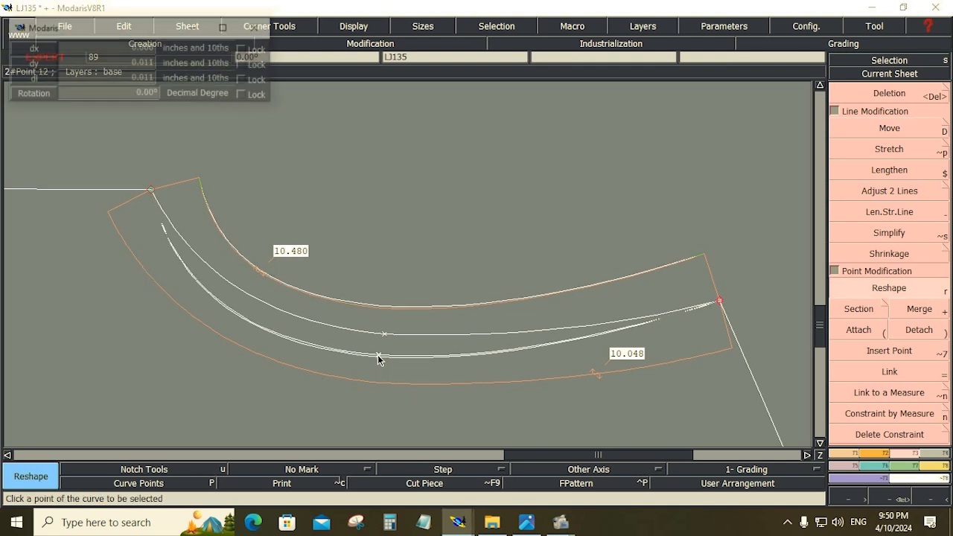
left_click(377, 356)
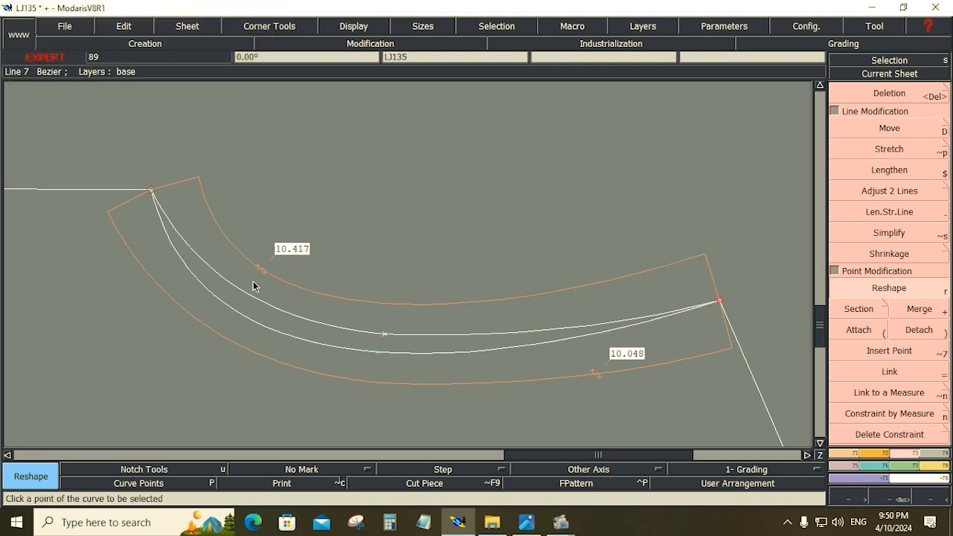
left_click(384, 335)
left_click(372, 331)
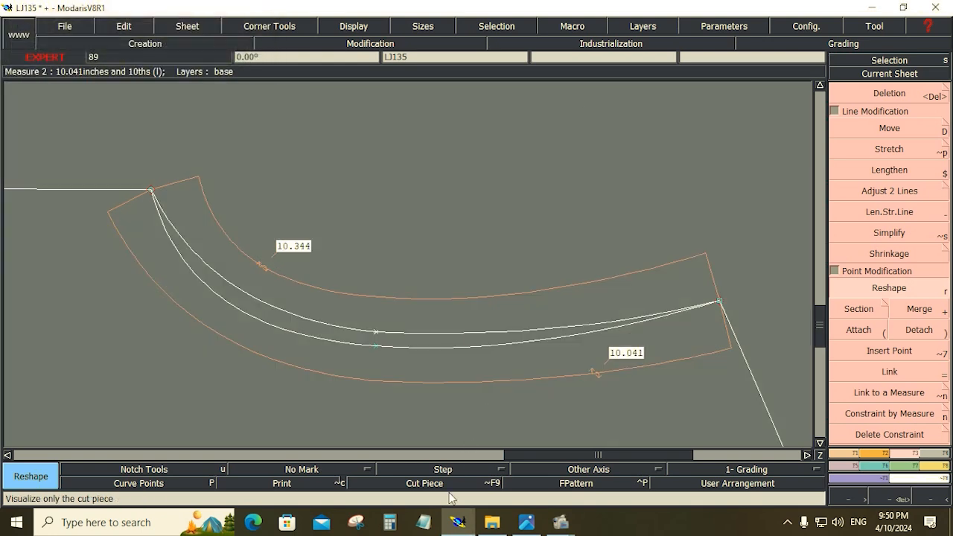
- Switch to Calculator and average the two armhole lengths by adding 10.344 and 10.041 and dividing by 2
left_click(390, 524)
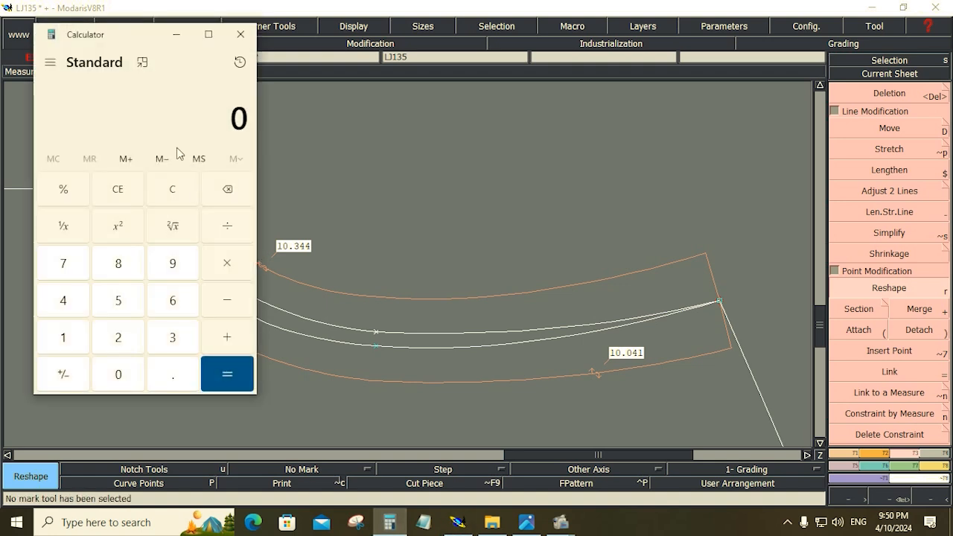
left_click_drag(128, 56, 100, 67)
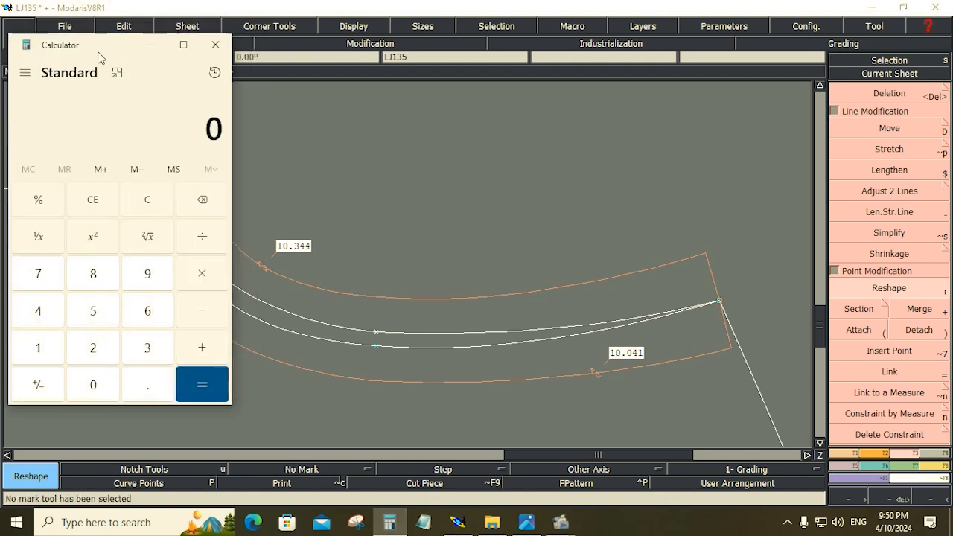
left_click(48, 353)
left_click(94, 385)
left_click(141, 388)
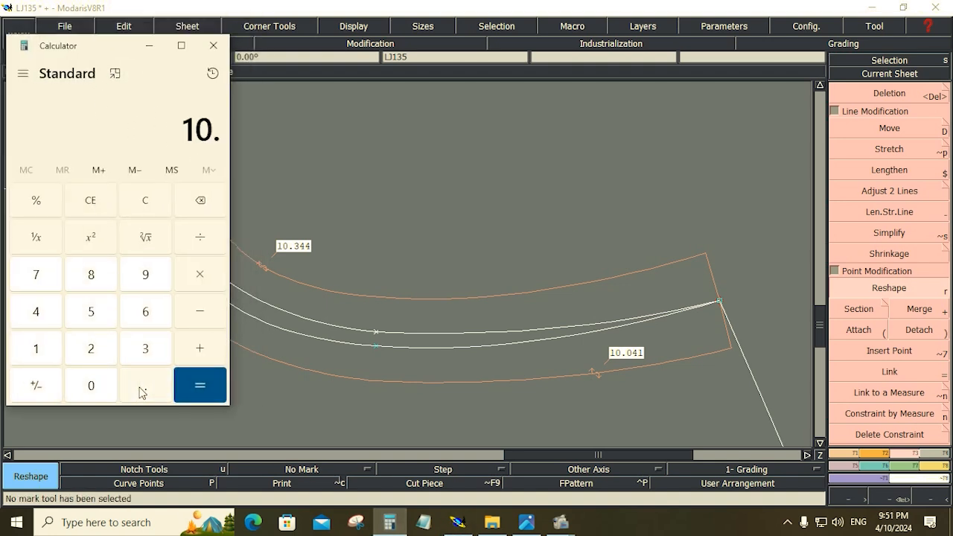
left_click(145, 348)
left_click(37, 313)
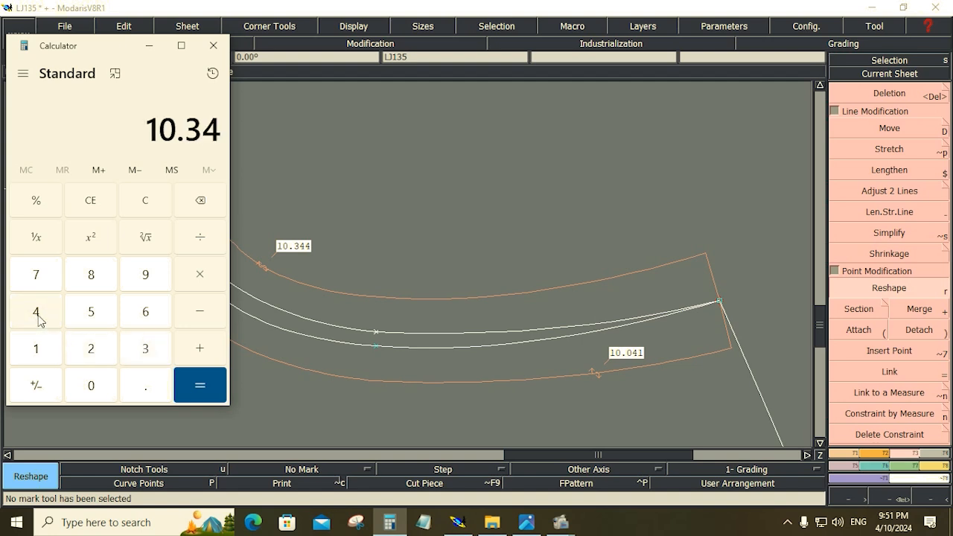
left_click(35, 311)
left_click(195, 348)
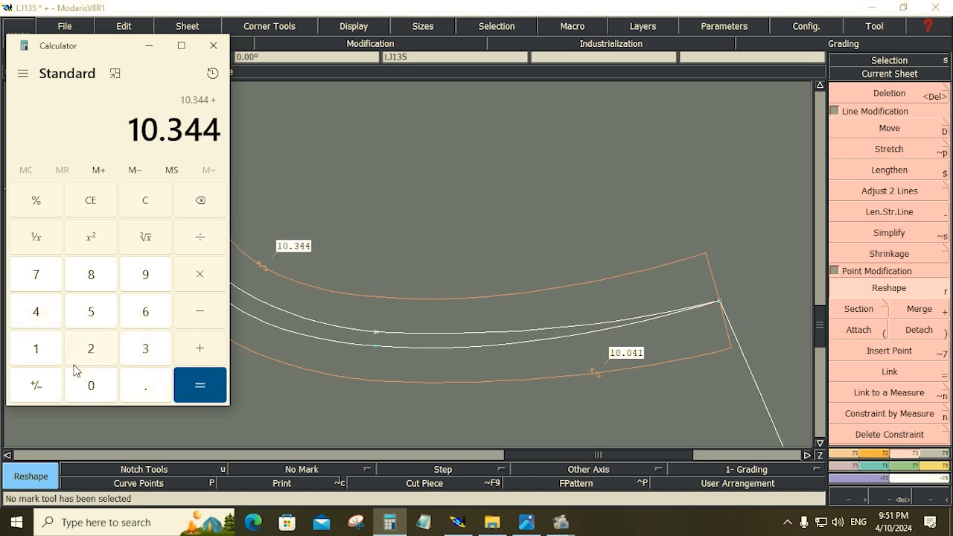
left_click(39, 355)
left_click(91, 387)
left_click(146, 389)
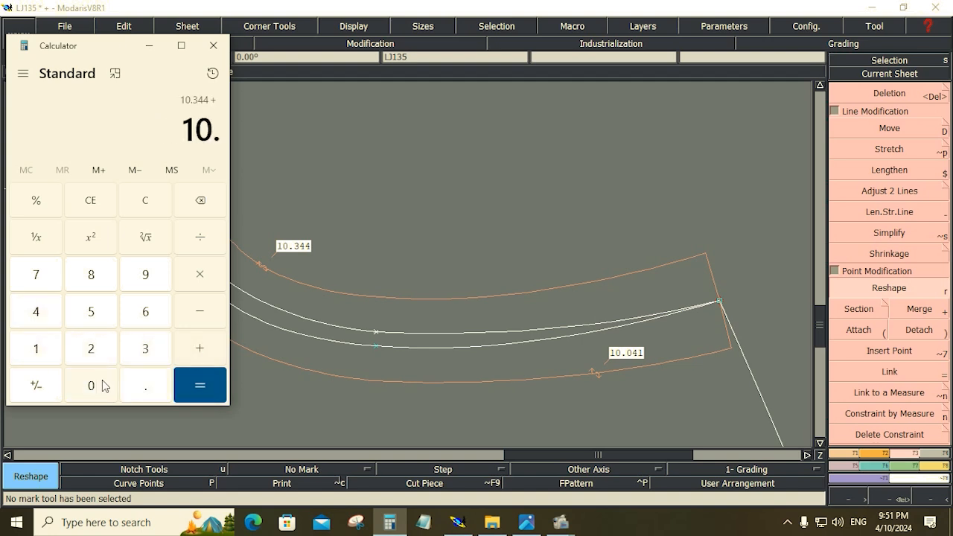
left_click(102, 387)
left_click(35, 311)
left_click(35, 347)
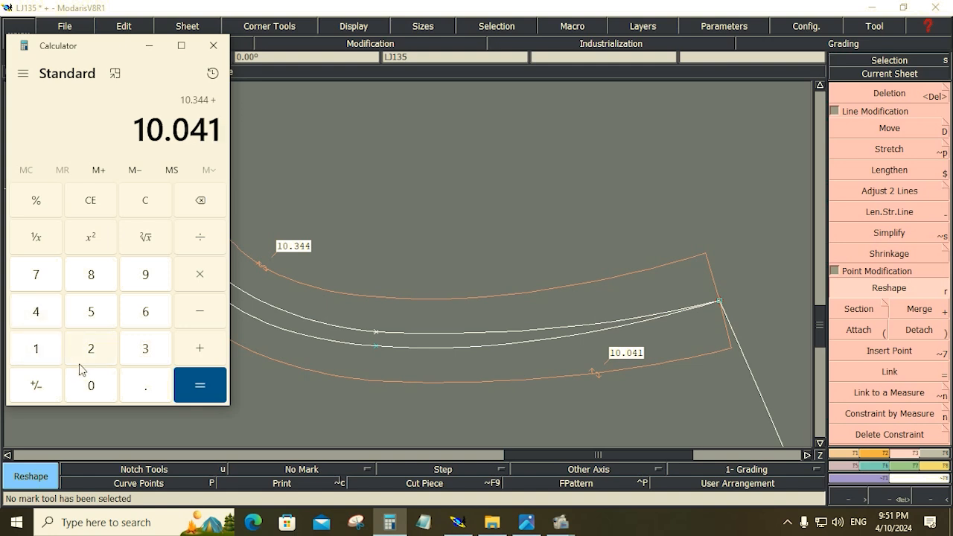
left_click(194, 388)
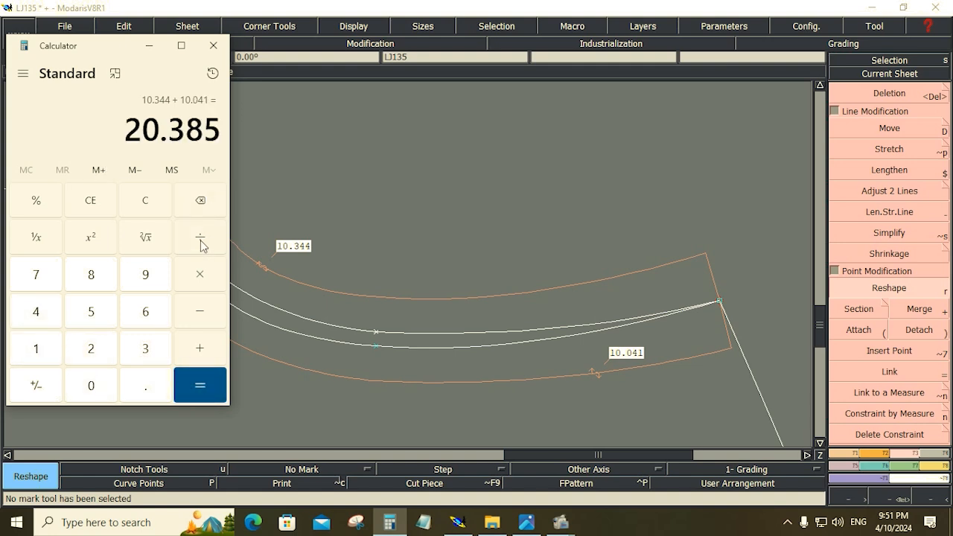
left_click(200, 244)
left_click(91, 347)
left_click(189, 385)
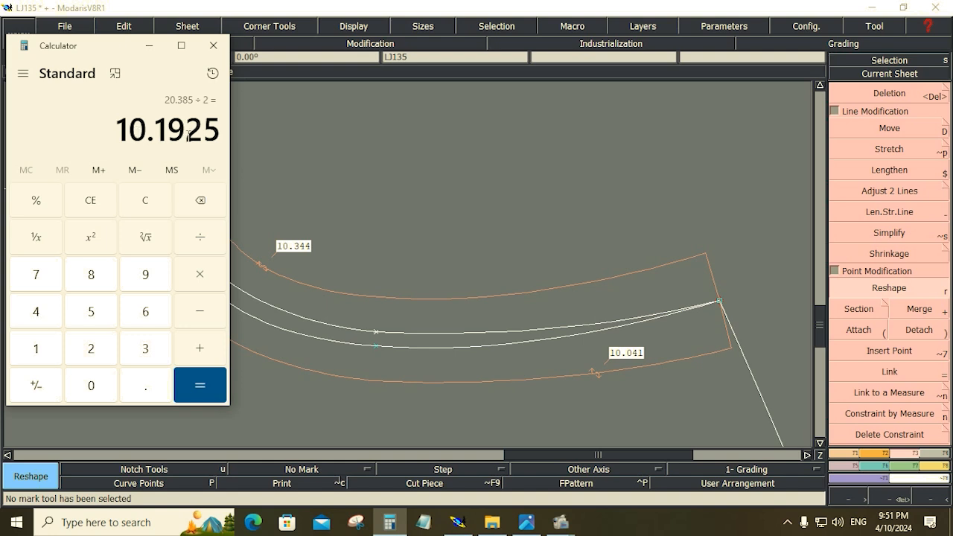
- Return to Modaris and move the shared shoulder point by -0.1 inch in X and 0 in Y
left_click(792, 305)
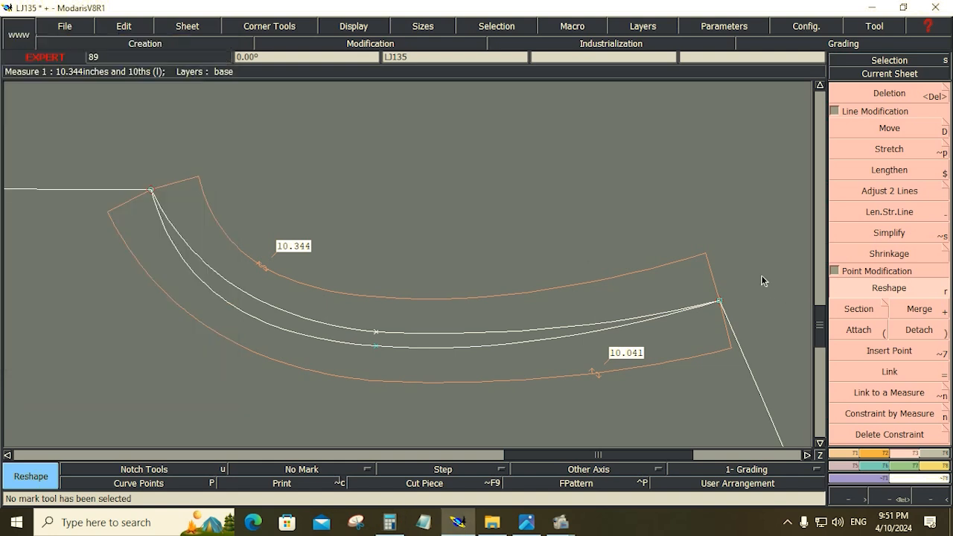
left_click(893, 131)
left_click_drag(680, 273, 734, 310)
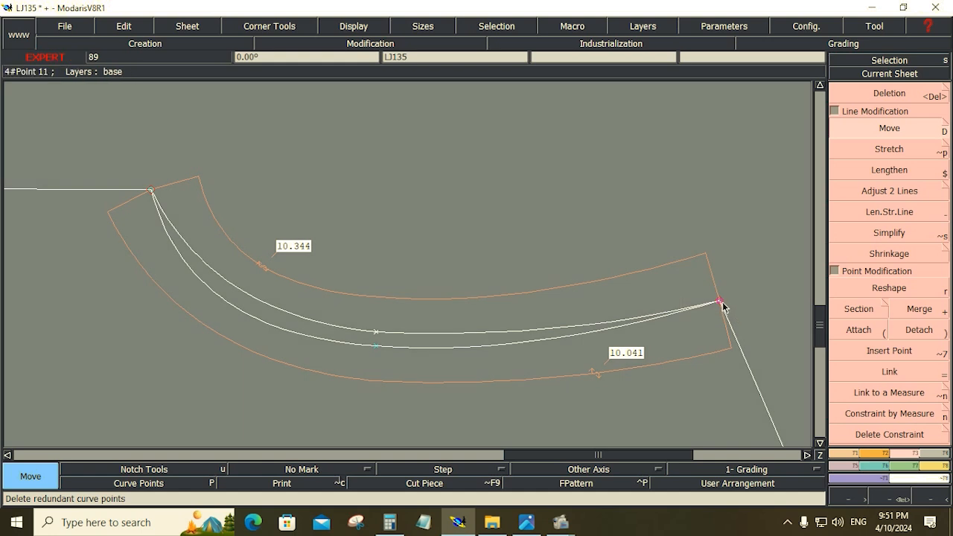
left_click(719, 303)
key("Down")
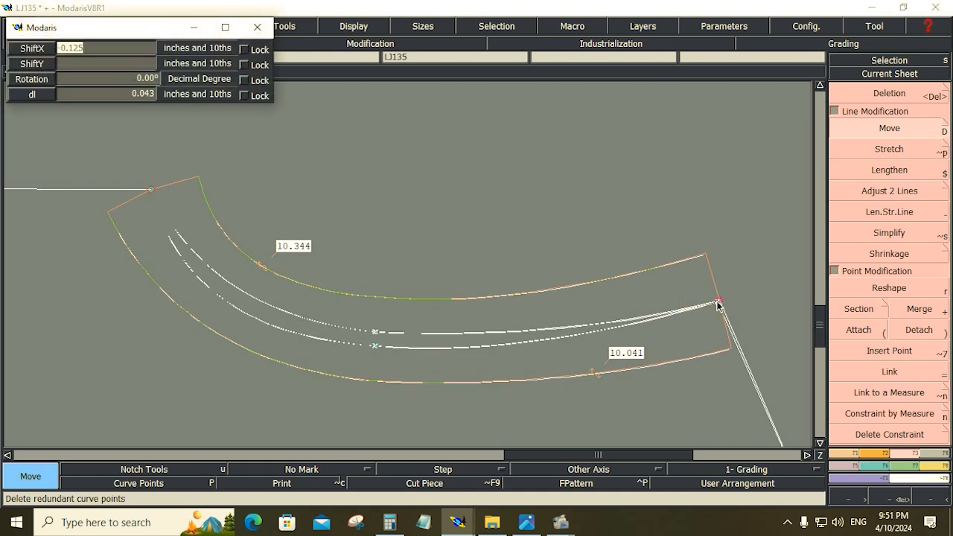
key("BackSpace")
type("-0.1")
key("Down")
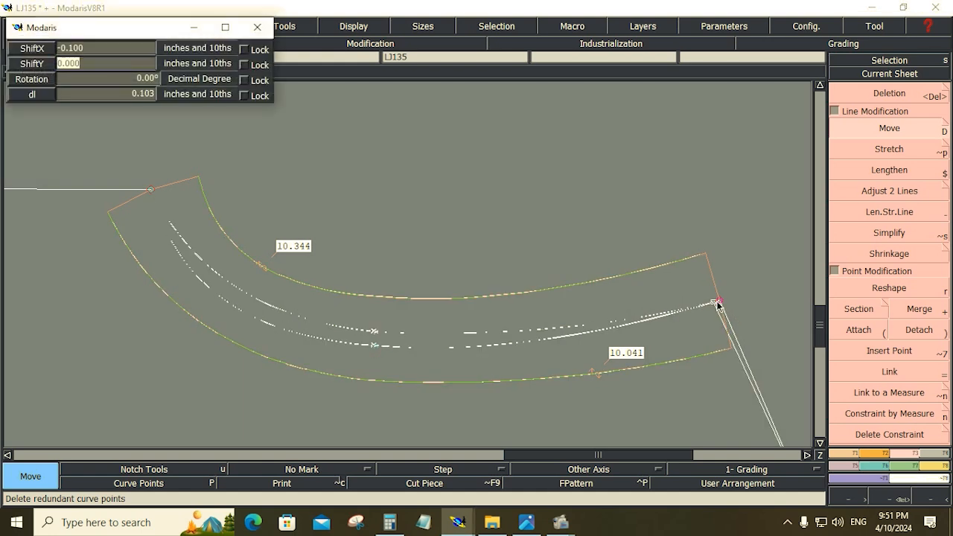
type("0")
key("Down")
key("Return")
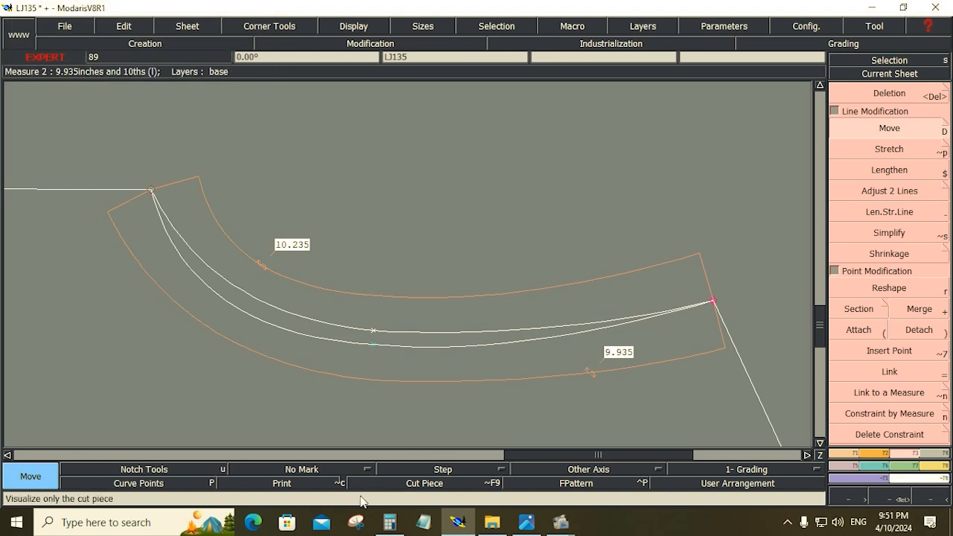
- Switch to Calculator and average the updated armhole lengths by adding 10.235 and 9.935 and dividing by 2
left_click(389, 522)
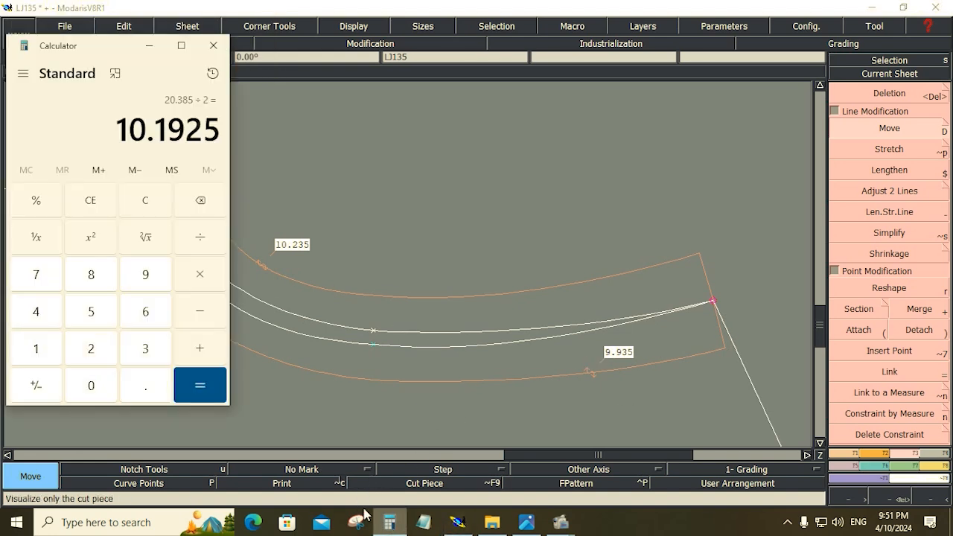
left_click(148, 201)
left_click(44, 353)
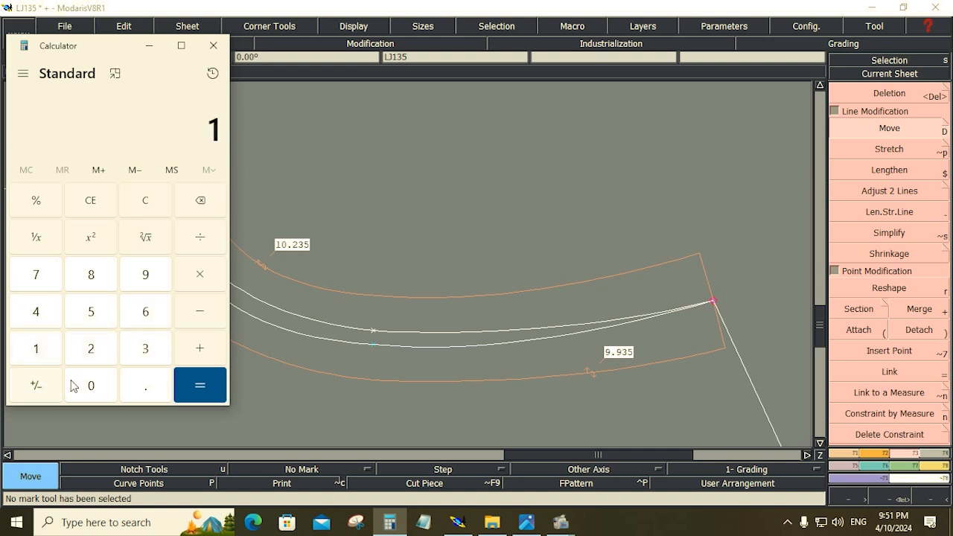
left_click(104, 387)
left_click(128, 391)
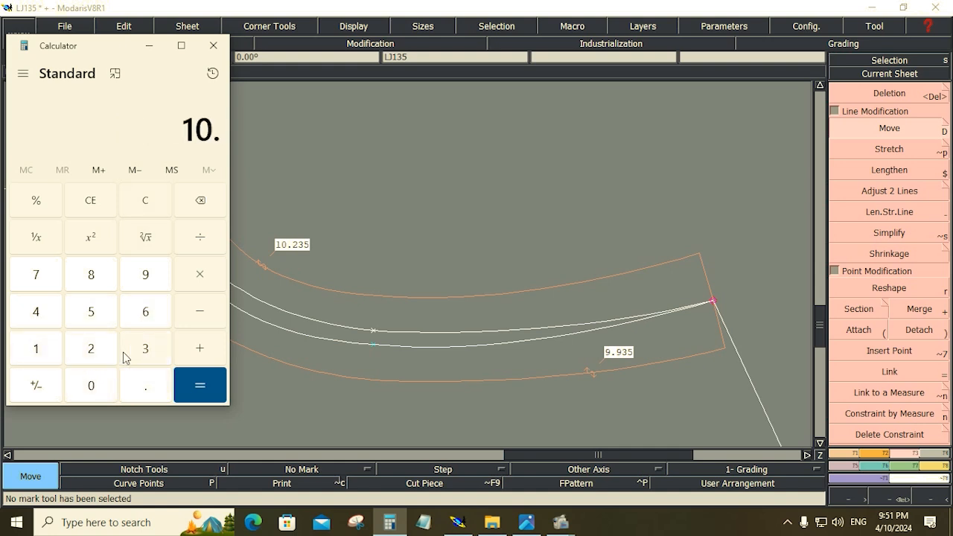
left_click(93, 356)
left_click(141, 348)
left_click(93, 309)
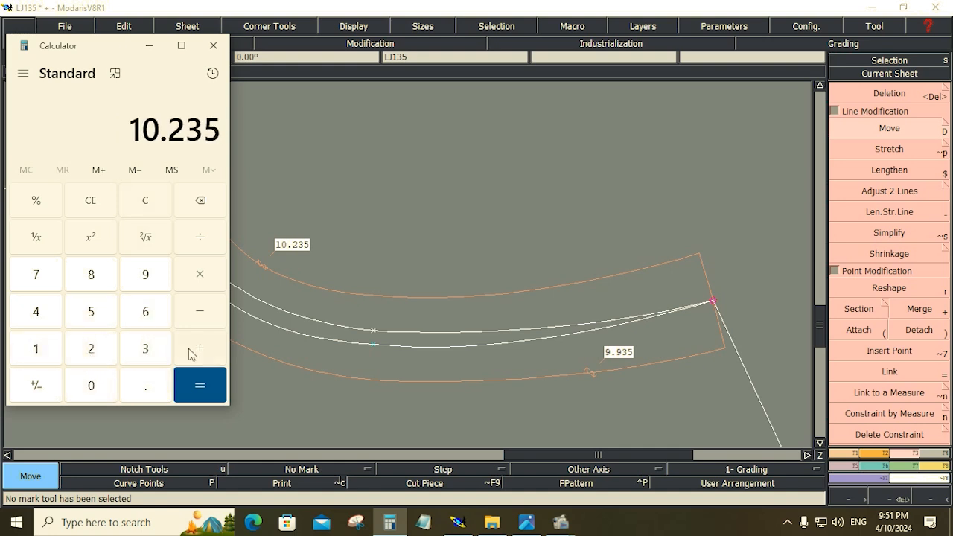
left_click(189, 354)
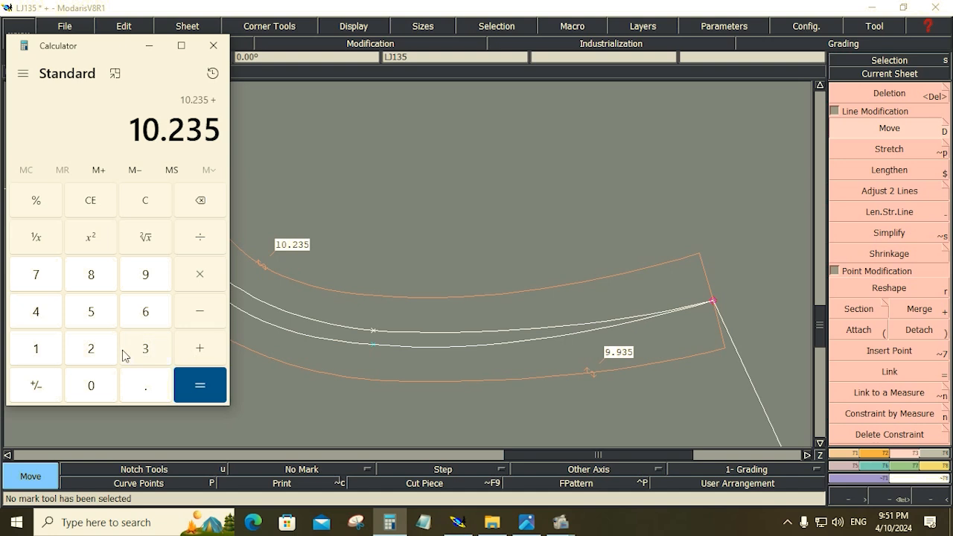
left_click(145, 279)
left_click(147, 392)
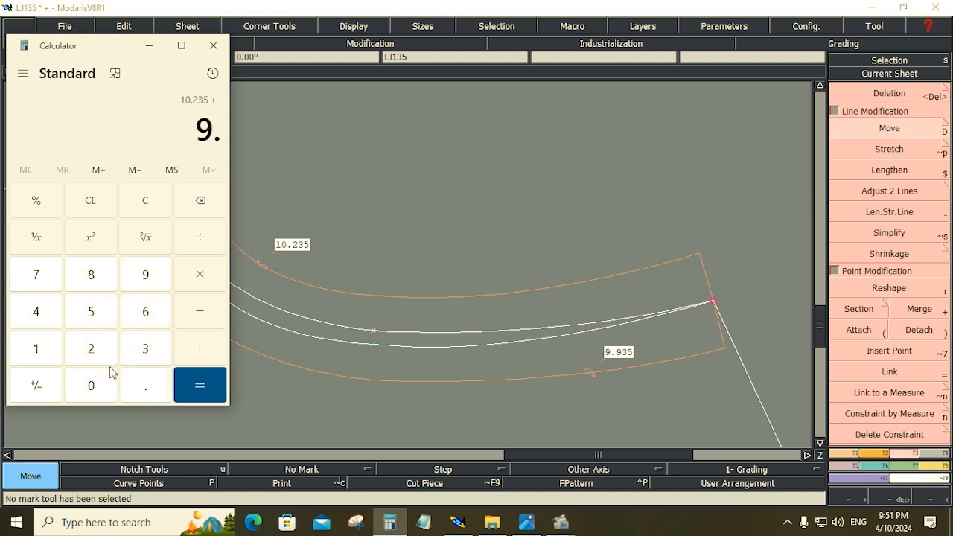
left_click(144, 276)
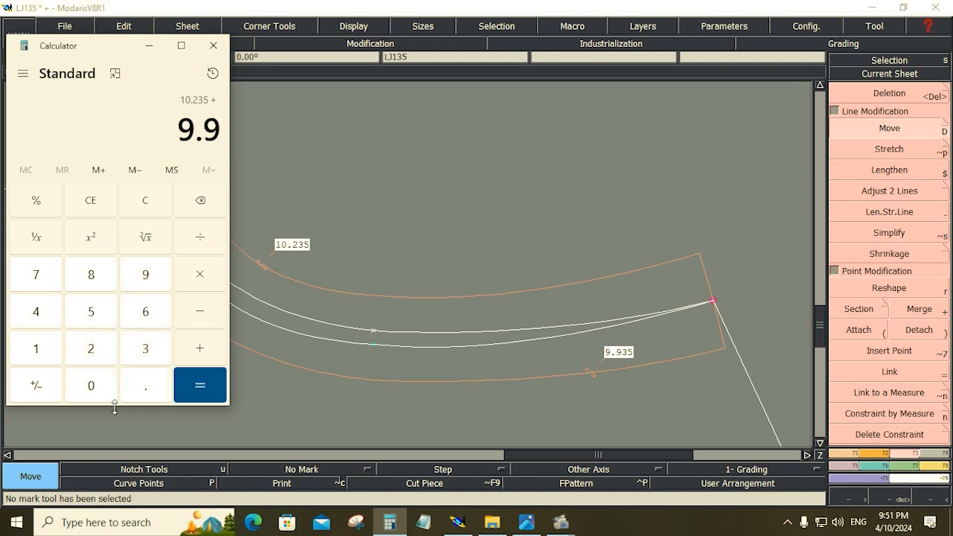
left_click(145, 350)
left_click(106, 324)
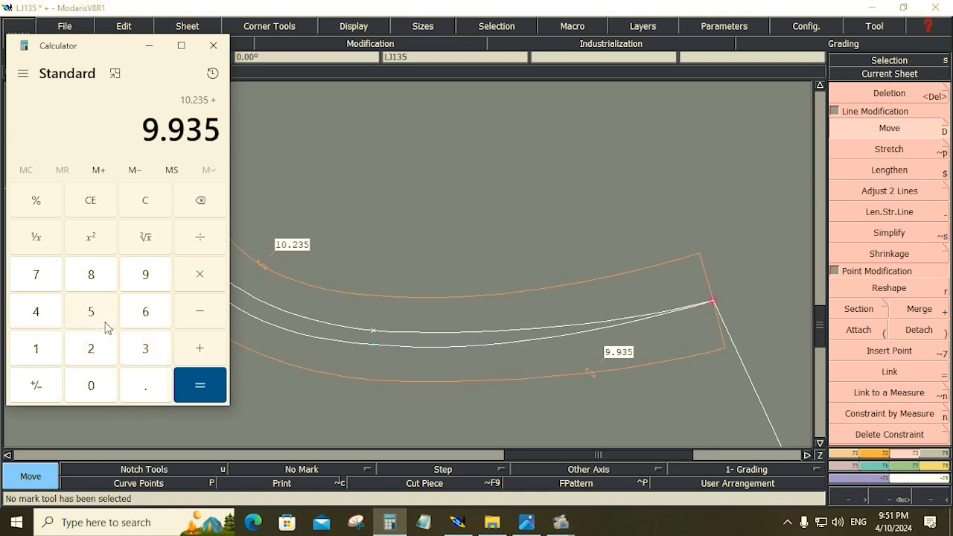
left_click(198, 383)
left_click(205, 249)
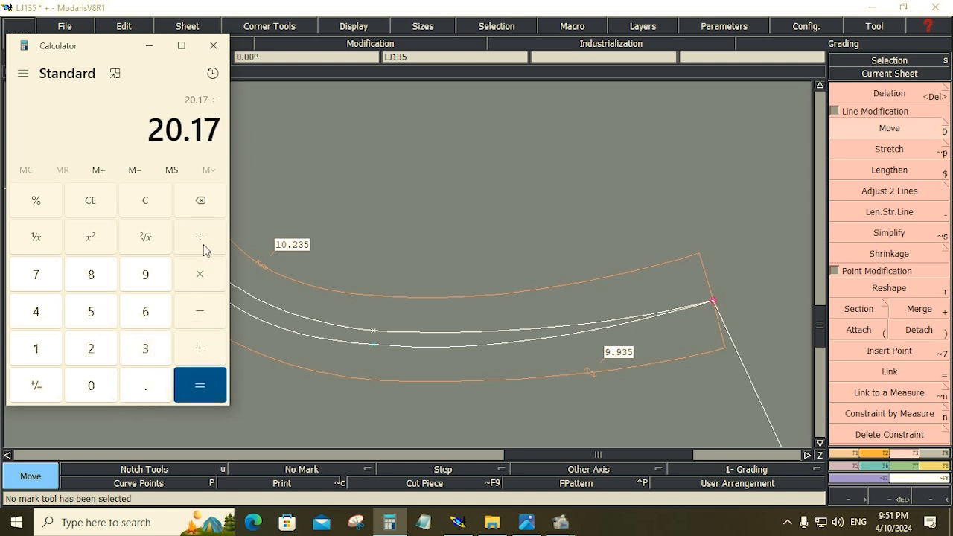
left_click(101, 354)
left_click(196, 389)
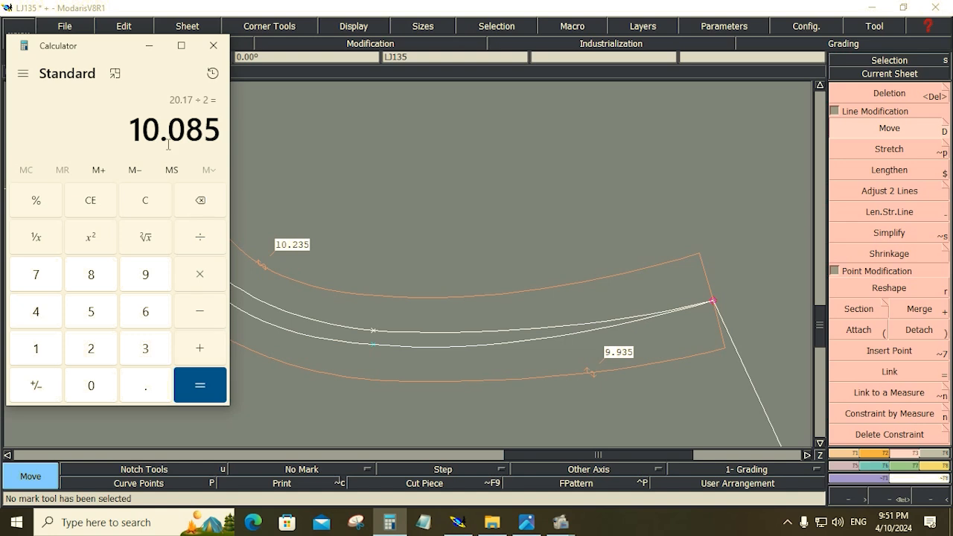
- Return to Modaris and reshape the two armhole curves to lengths of about 10.37 and 9.97 inches
left_click(863, 288)
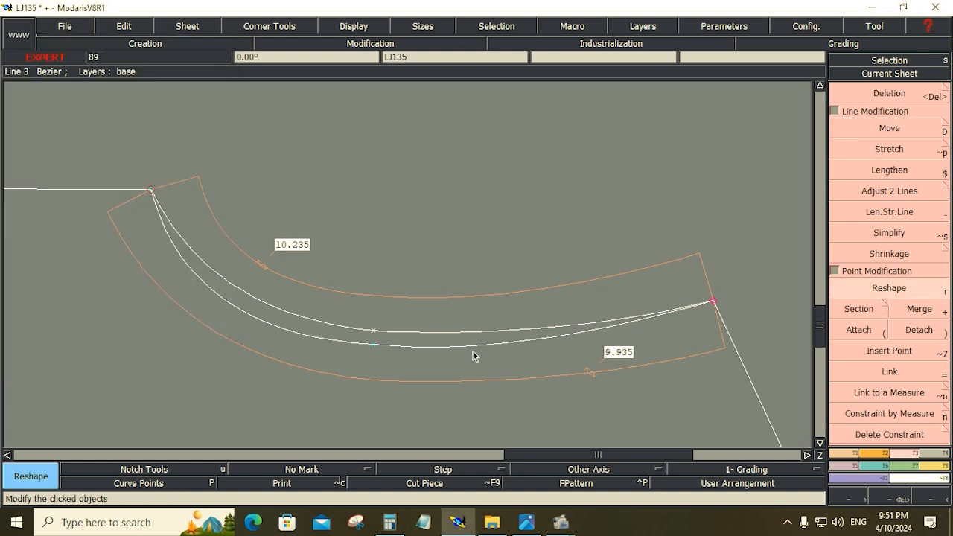
left_click_drag(372, 347, 372, 333)
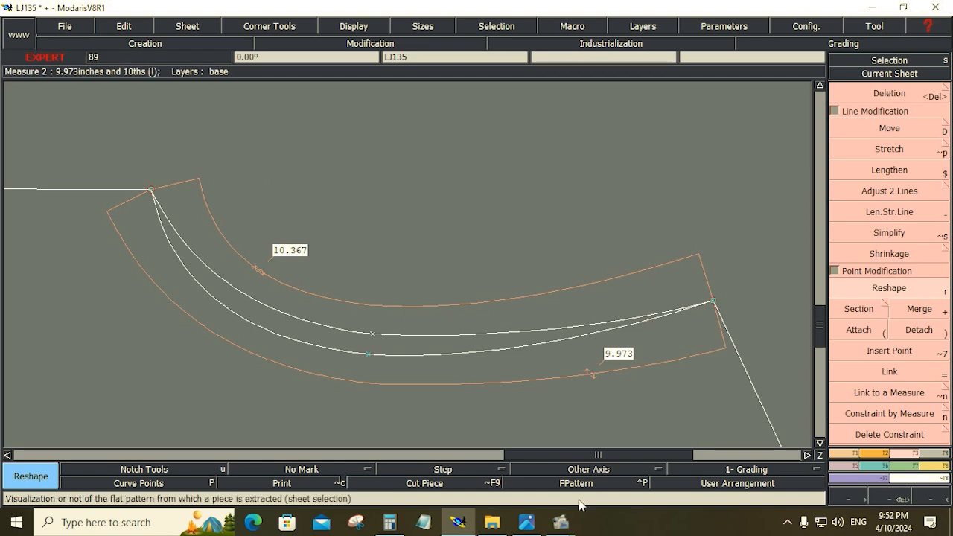
- Check the front armhole curve measurement in the hoode jacket-02.png spec sheet, and return to Modaris with the point and line creation tools shown
left_click(526, 522)
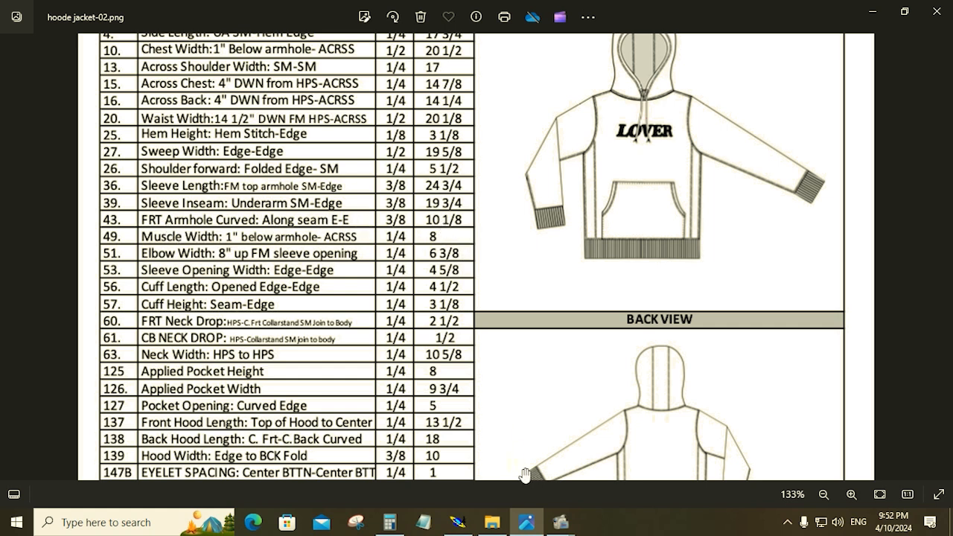
left_click(458, 521)
left_click(852, 453)
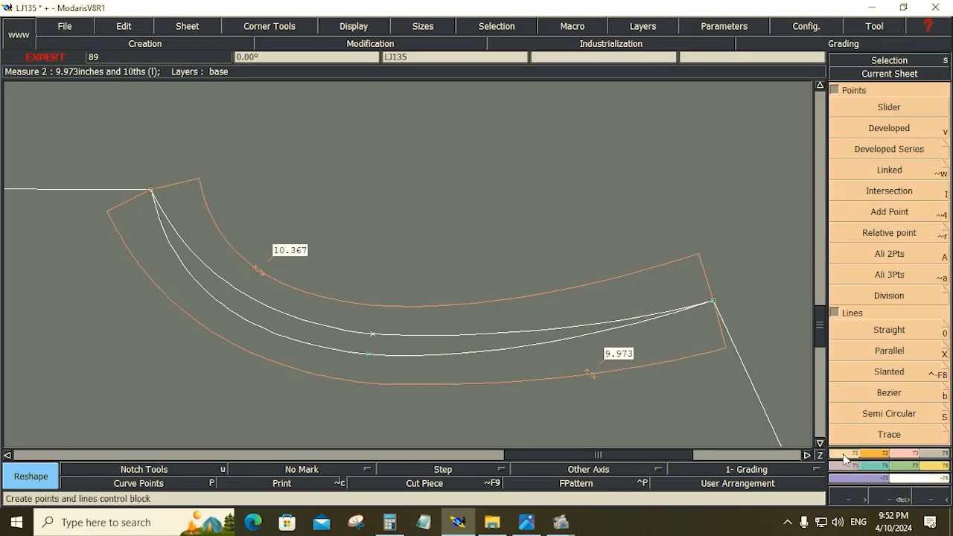
- Draw a vertical line 24.75 inches long upward from just above the shoulder end of the armhole curves
left_click(885, 393)
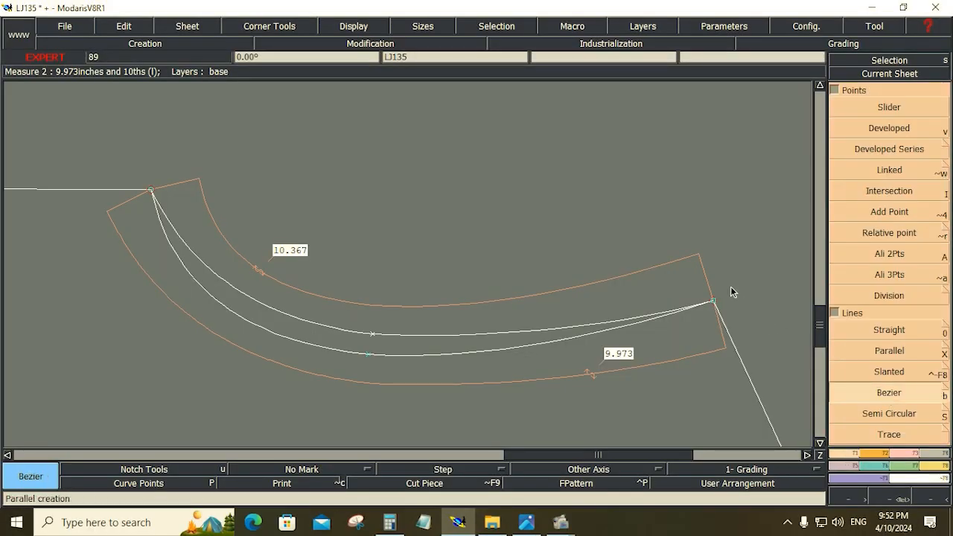
left_click(704, 243)
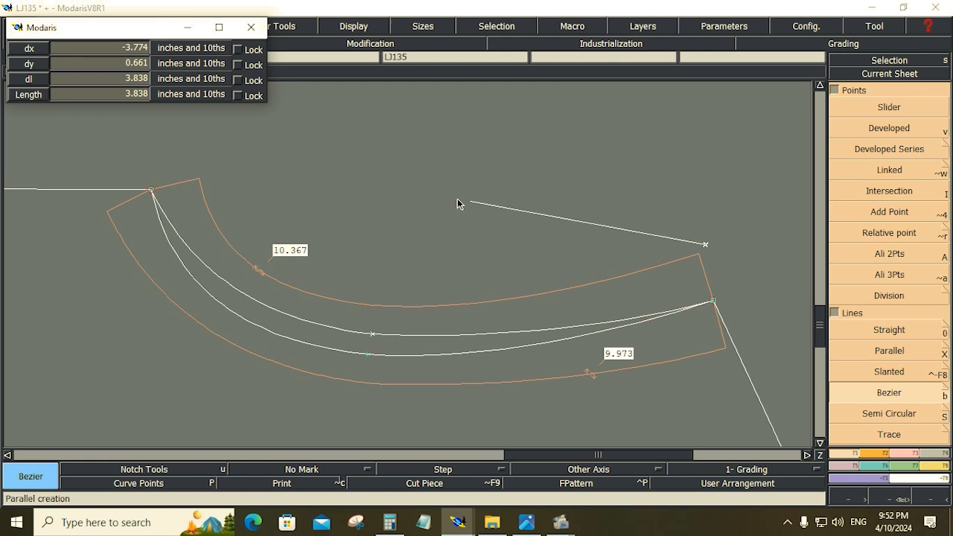
left_click(58, 78)
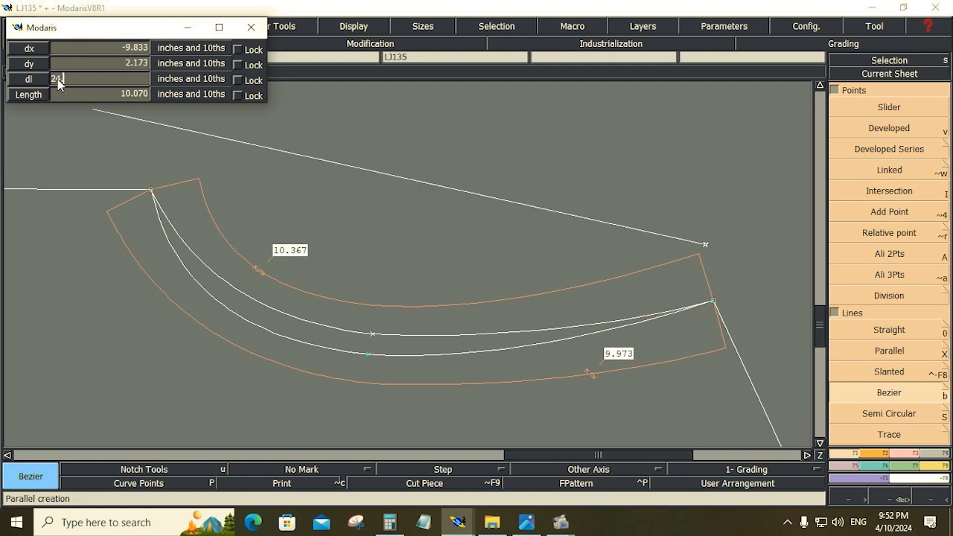
type("24.750")
key("Return")
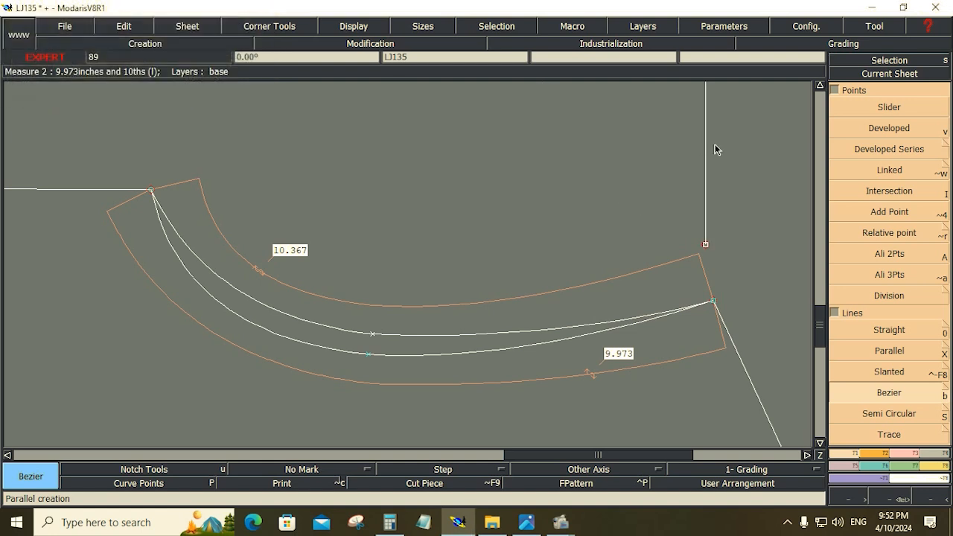
- Create a parallel copy of the vertical sleeve line at a distance of 8 inches, on the underarm side
key("Home")
left_click(881, 350)
left_click(493, 258)
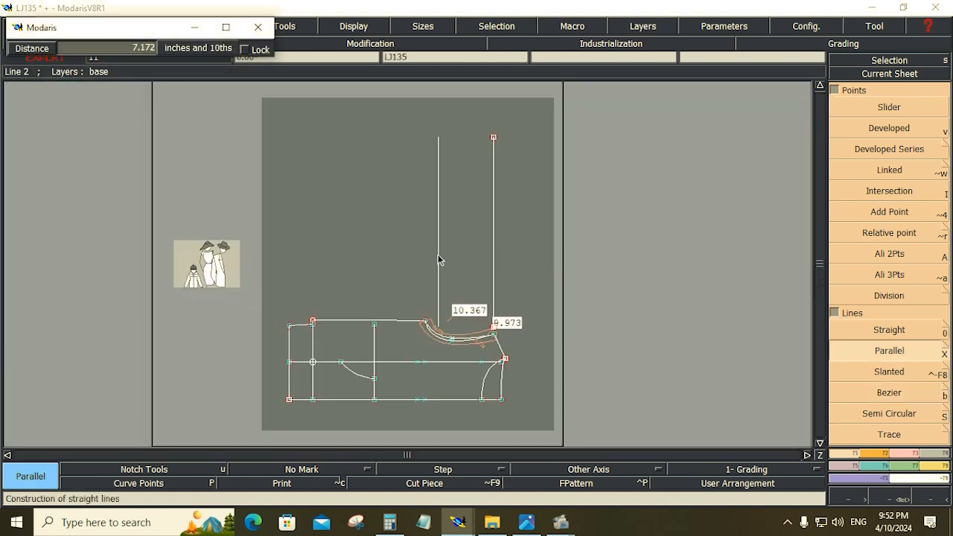
key("BackSpace")
type("8")
key("Return")
- Place developed points on the parallel line, one at -19.75 inches from its upper end and another 1 inch from that point
key("v")
left_click(431, 137)
left_click(432, 153)
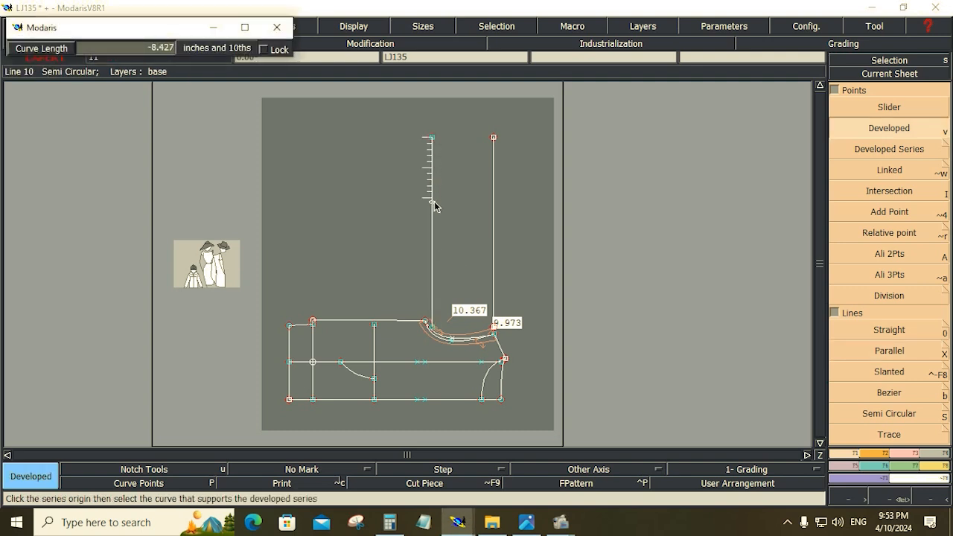
key("BackSpace")
type("-19.75")
key("Return")
key("Down")
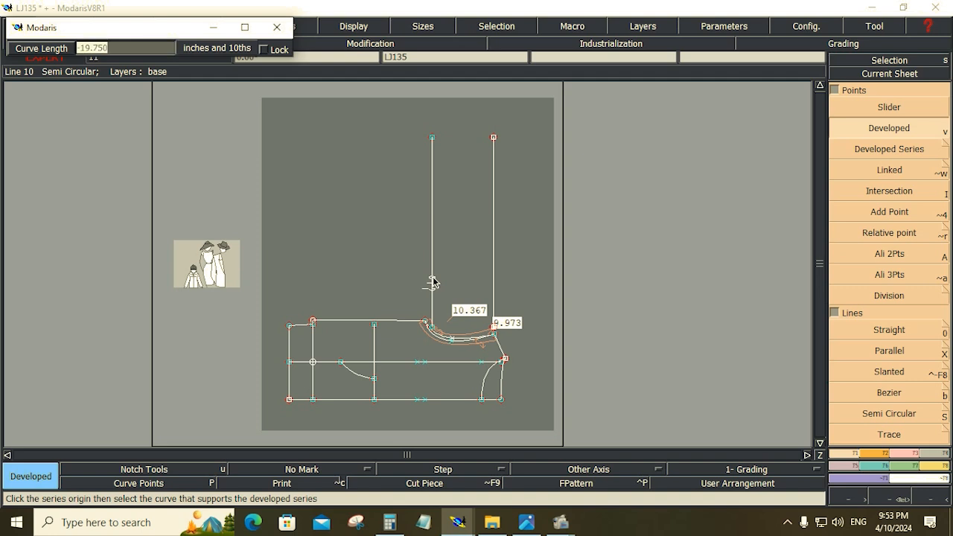
type("1")
key("Return")
key("Return")
- Insert the upper developed point into the parallel line, and switch to the hoode jacket-02.png spec sheet to check the sleeve measurements
left_click_drag(404, 246, 513, 340)
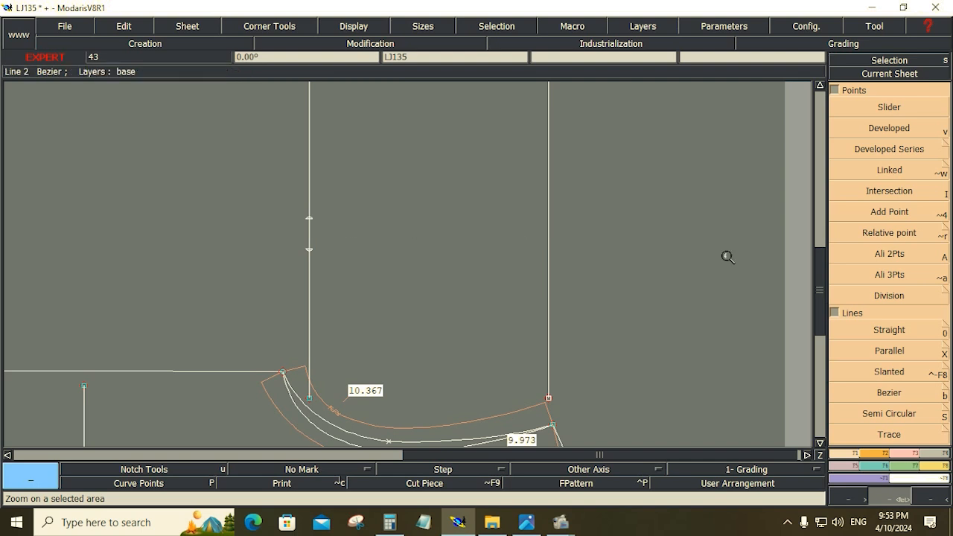
left_click(942, 465)
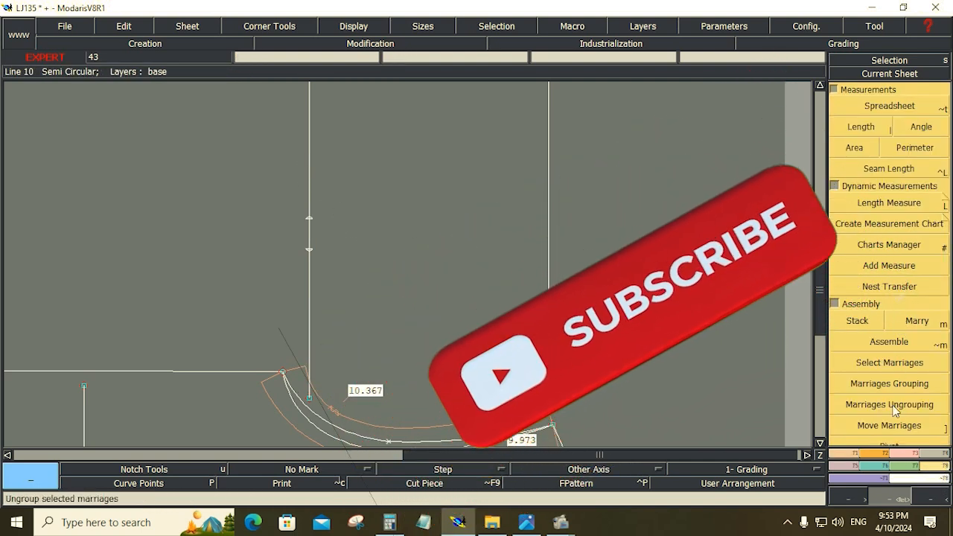
key("F2")
left_click(890, 351)
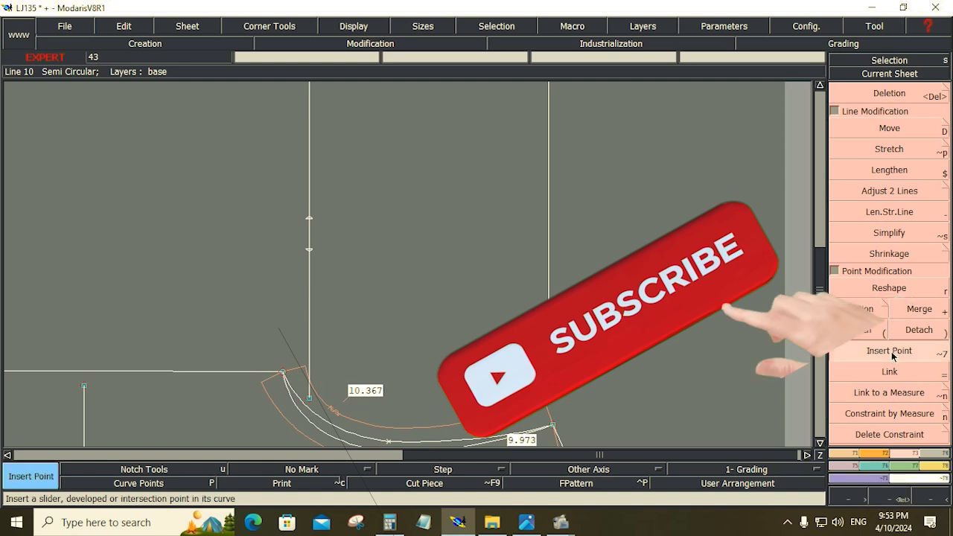
left_click(309, 218)
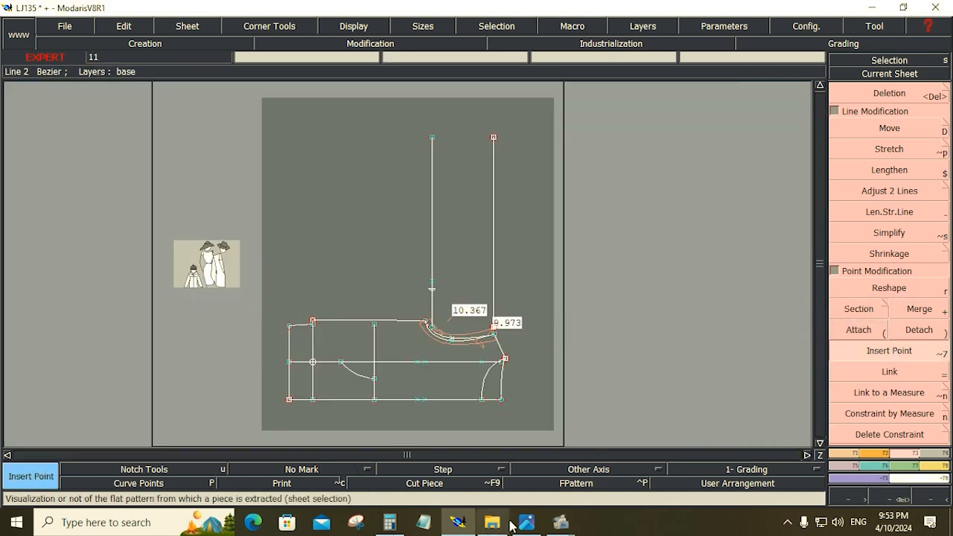
left_click(526, 522)
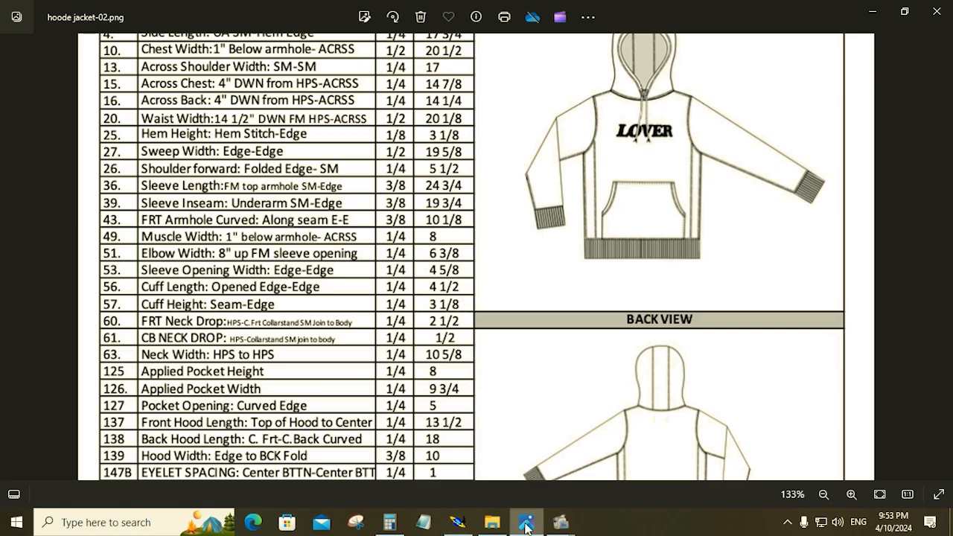
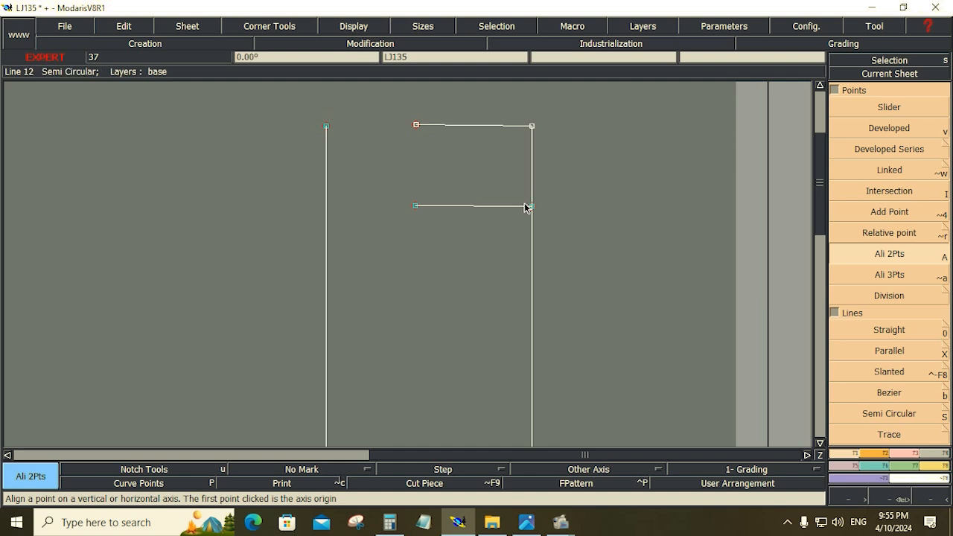
- Align the free ends of both short cuff lines horizontally with their points on the long sleeve line
left_click(532, 207)
left_click(417, 210)
left_click(531, 128)
left_click(415, 128)
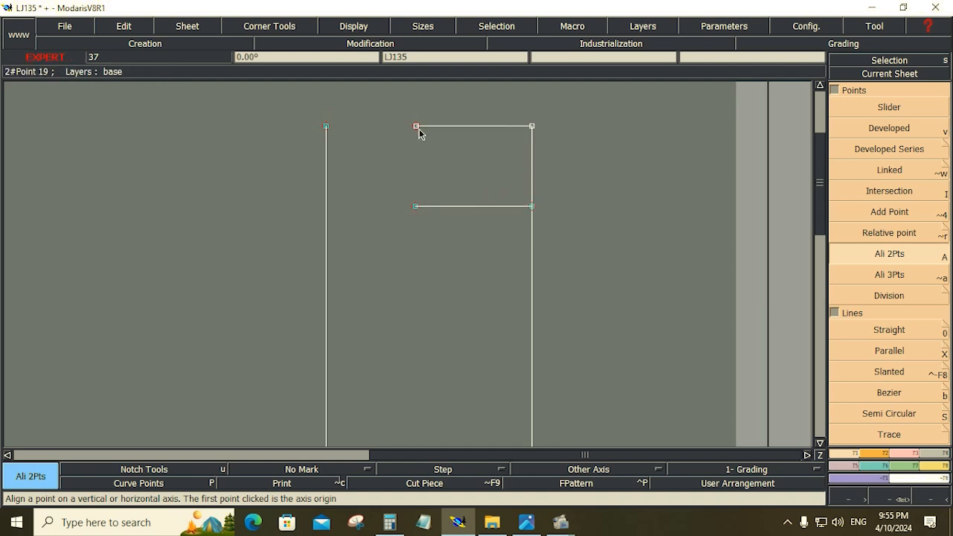
- Reshape the lower cuff line by moving its free end slightly outward along the horizontal
key("r")
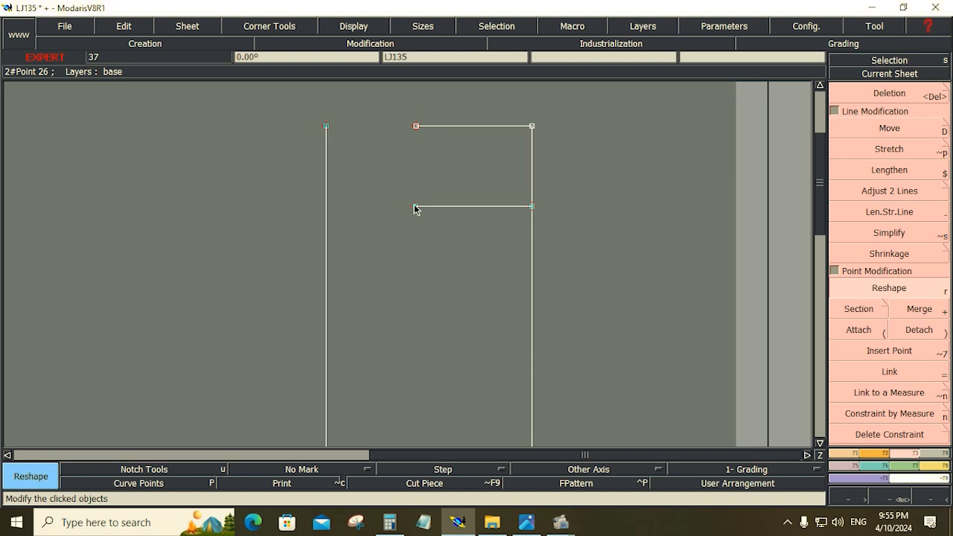
left_click(415, 207)
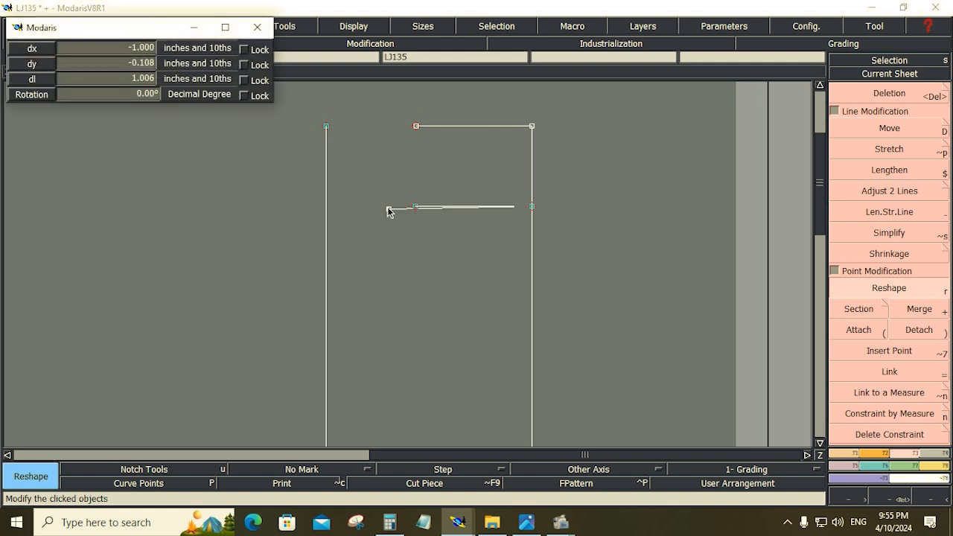
key("BackSpace")
key("Return")
key("Return")
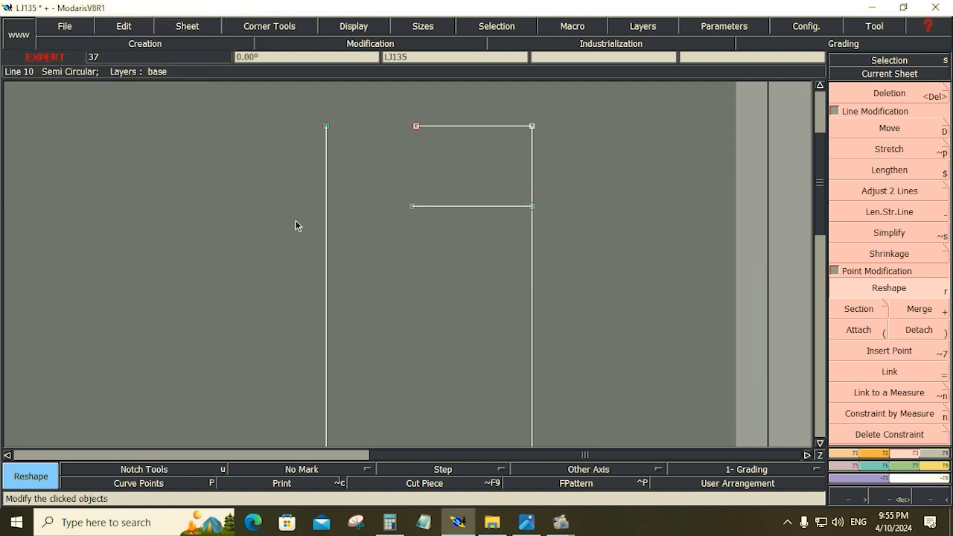
- Draw a straight Bezier line joining the free ends of the upper and lower cuff lines to close the cuff
left_click(846, 457)
left_click(889, 392)
left_click(415, 126)
left_click(411, 207)
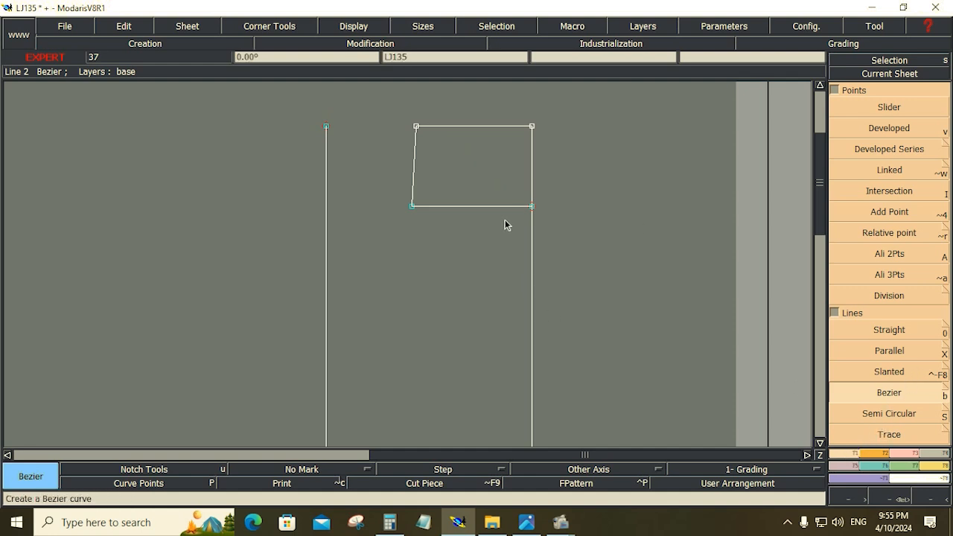
- Draw a 0.375-inch horizontal line outward from the lower free corner of the cuff
left_click(411, 205)
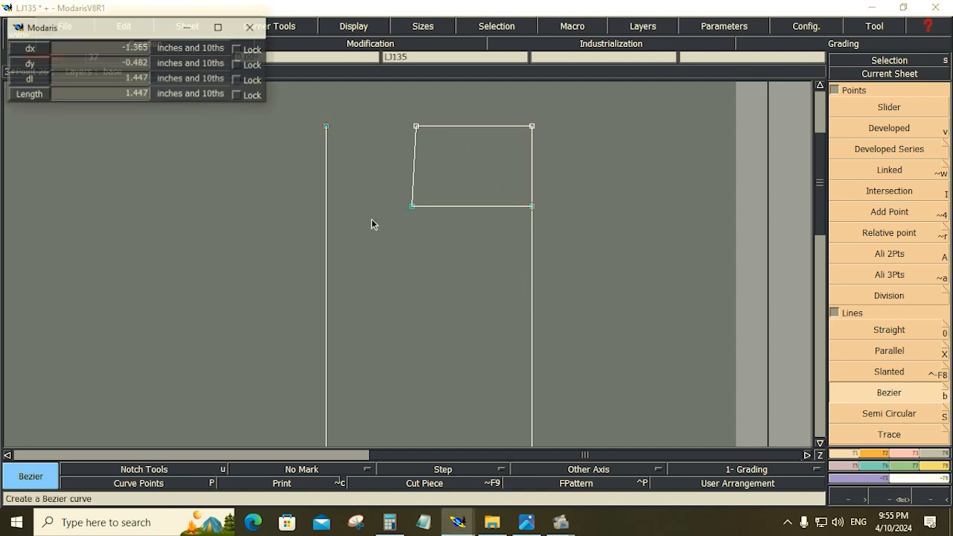
type("4.500")
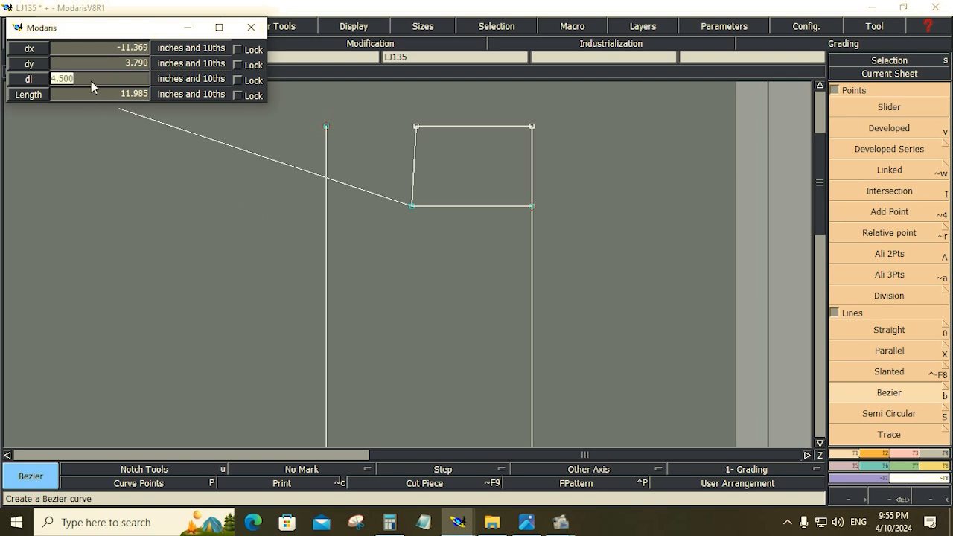
type(".375")
key("Return")
left_click(332, 204)
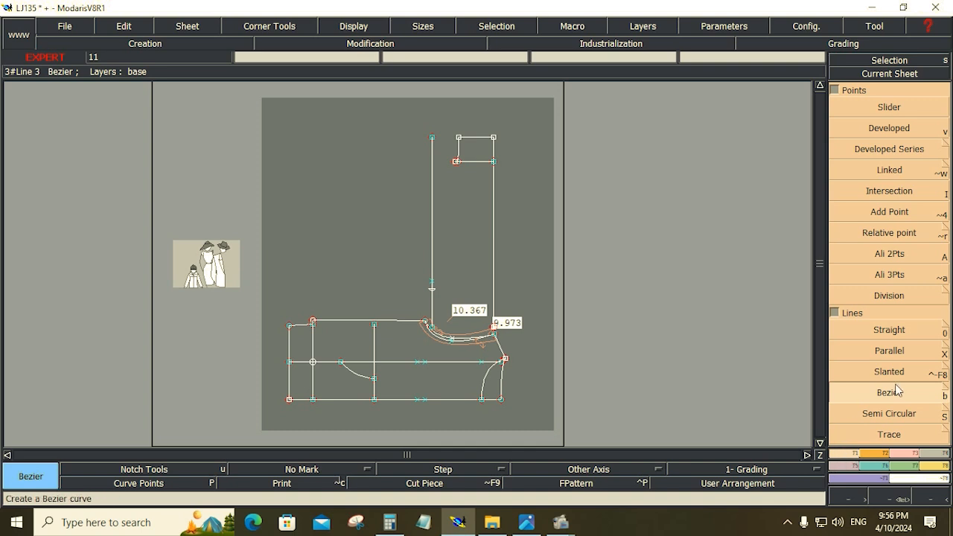
- Draw the underarm line from the outer end of the short cuff extension to the inserted point on the parallel line
left_click(454, 161)
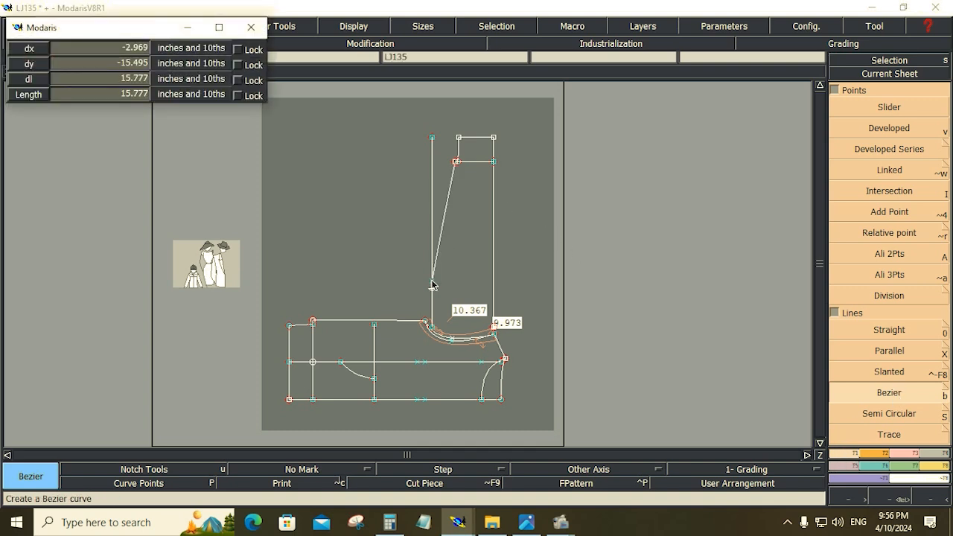
left_click(432, 283)
key("Return")
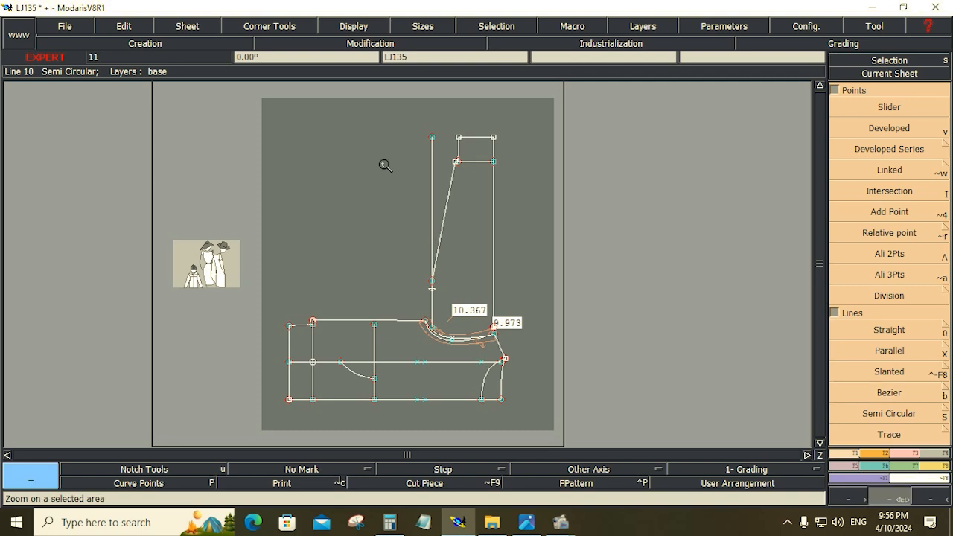
- Lengthen the sloping underarm line beyond its lower end by about 4.07 inches
left_click_drag(382, 160, 505, 371)
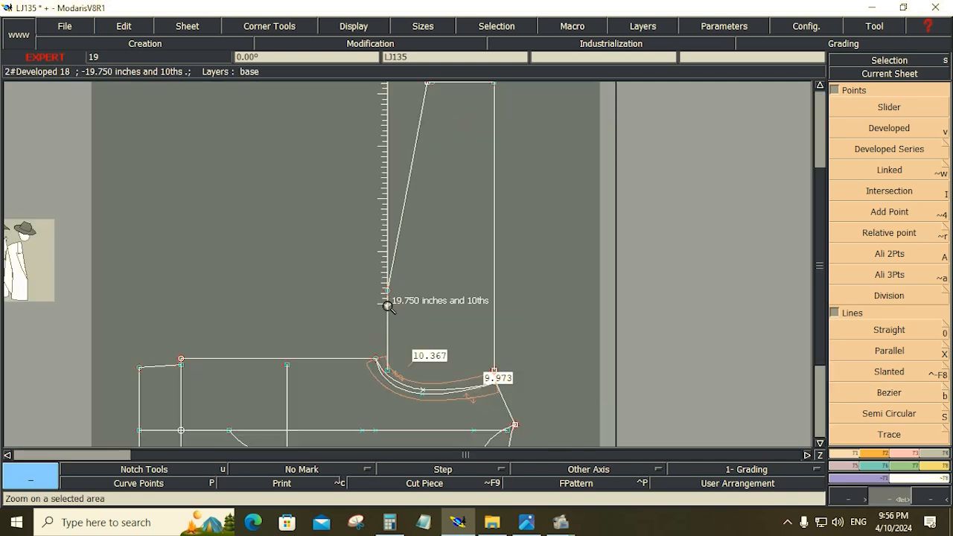
left_click(911, 454)
left_click(889, 211)
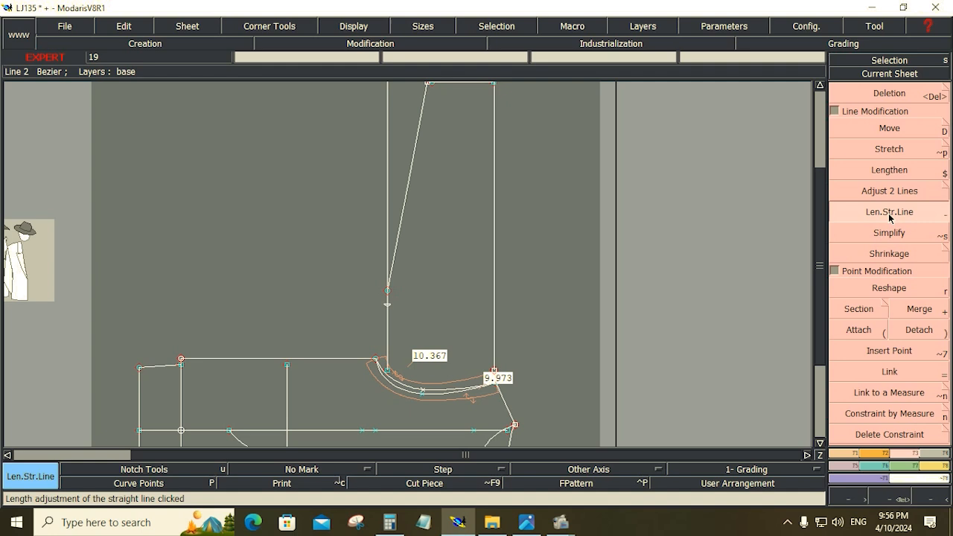
left_click(396, 241)
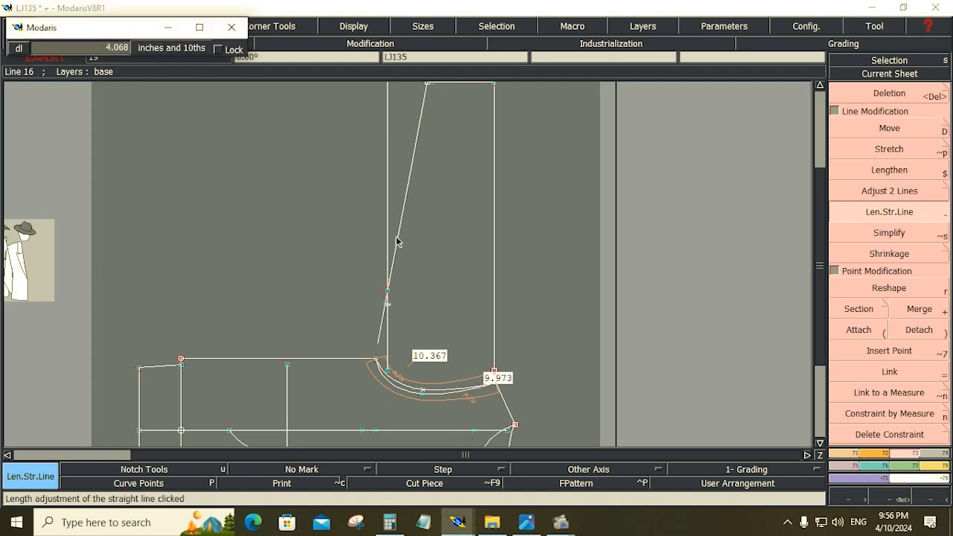
key("Return")
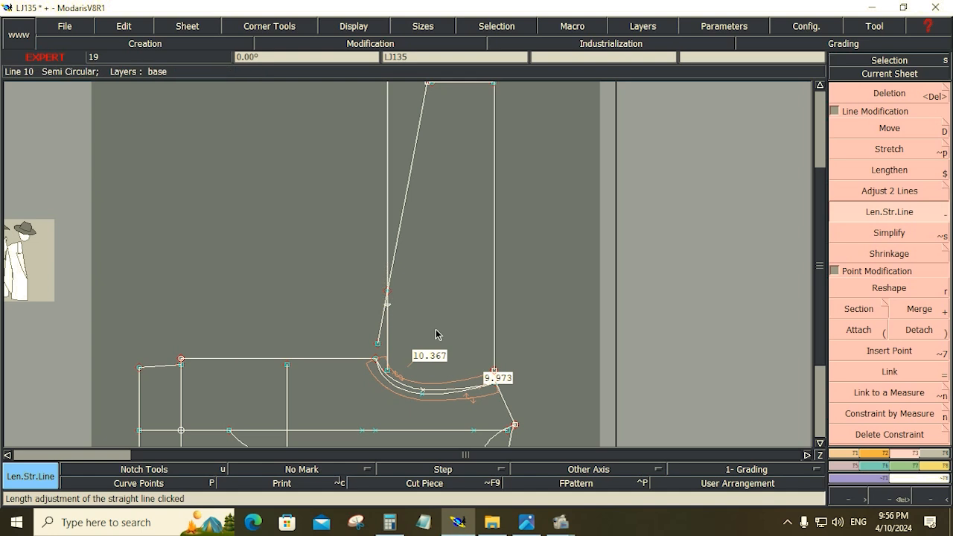
- Try to place a developed point along the sloping underarm line, measured from its cuff end
left_click(846, 454)
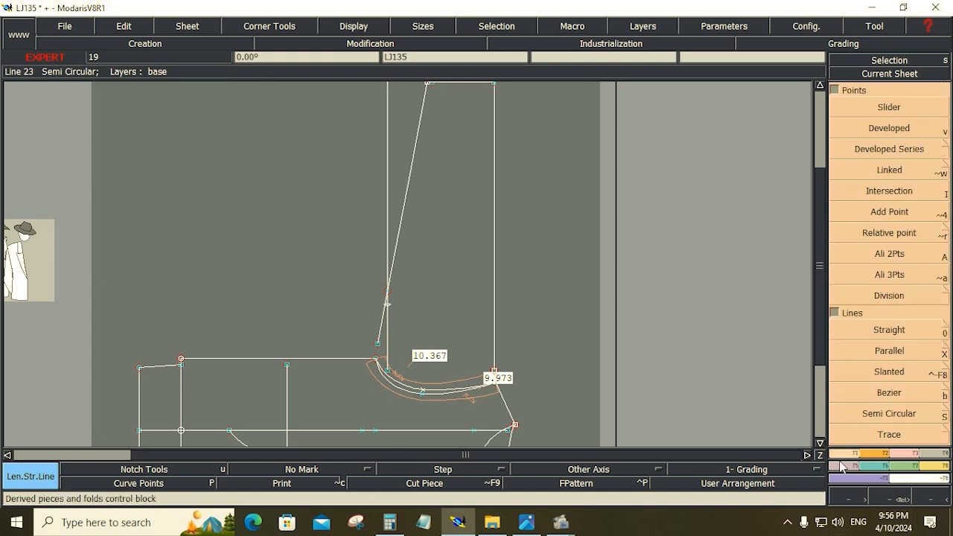
left_click(874, 132)
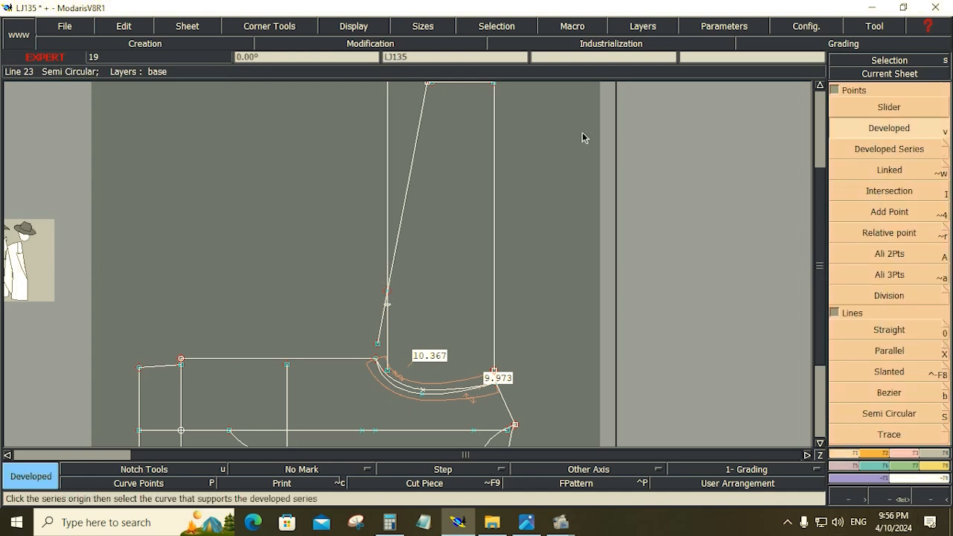
left_click(428, 89)
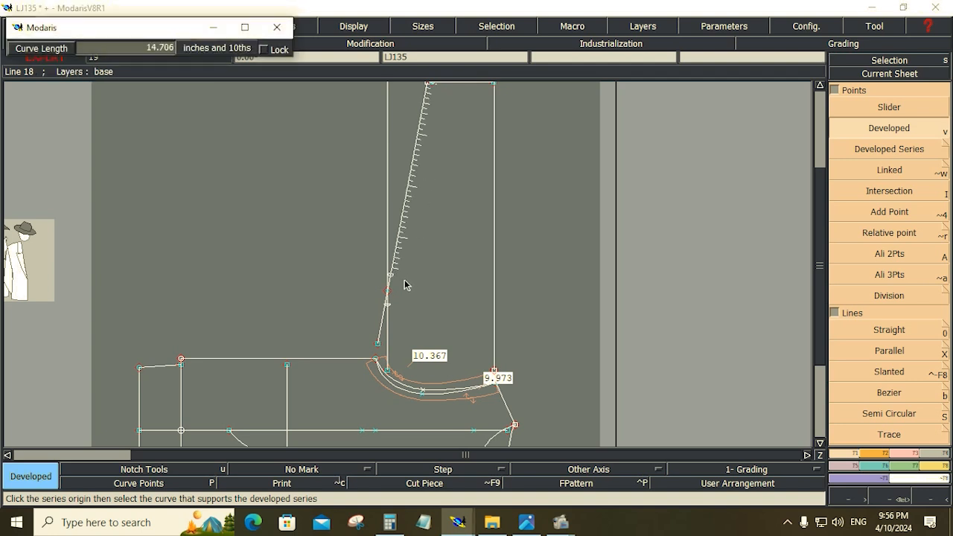
left_click(398, 319)
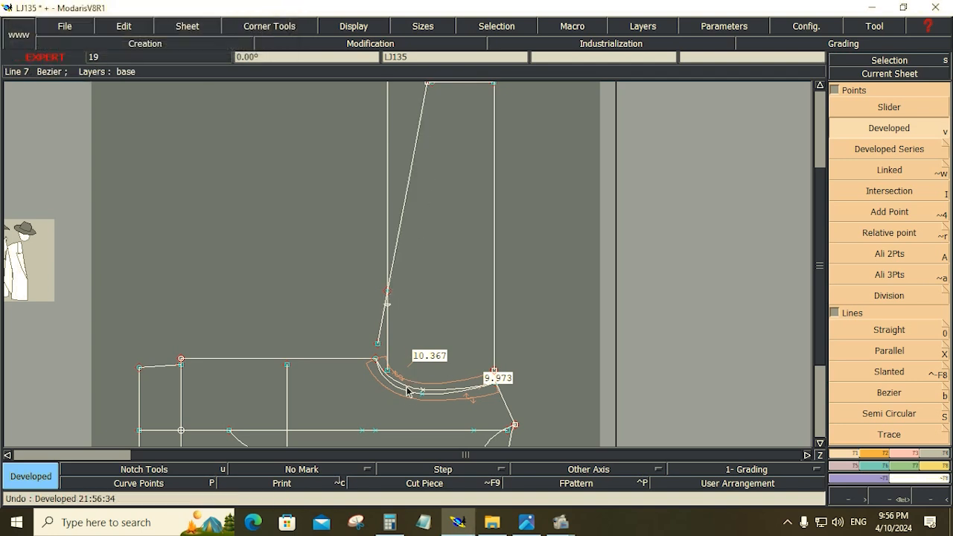
- Switch to Calculator and subtract the 3.125-inch cuff height from the 19.75-inch sleeve inseam
left_click(389, 522)
left_click(153, 393)
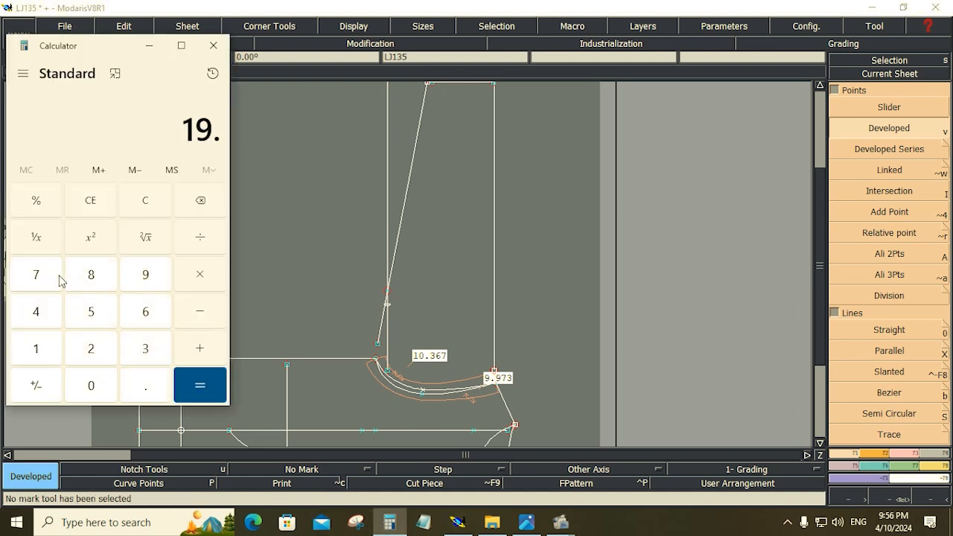
left_click(60, 277)
left_click(85, 315)
left_click(198, 312)
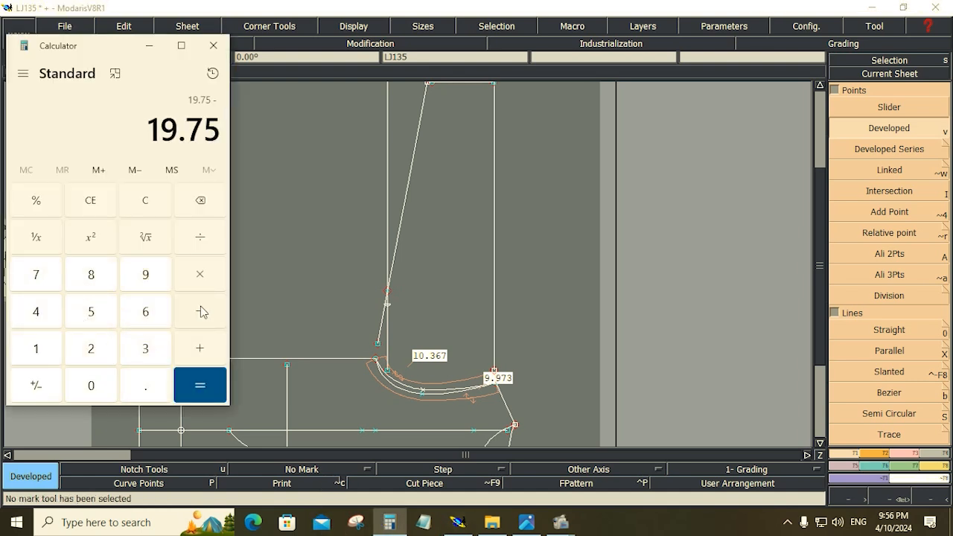
left_click(143, 352)
left_click(144, 384)
left_click(50, 355)
left_click(91, 358)
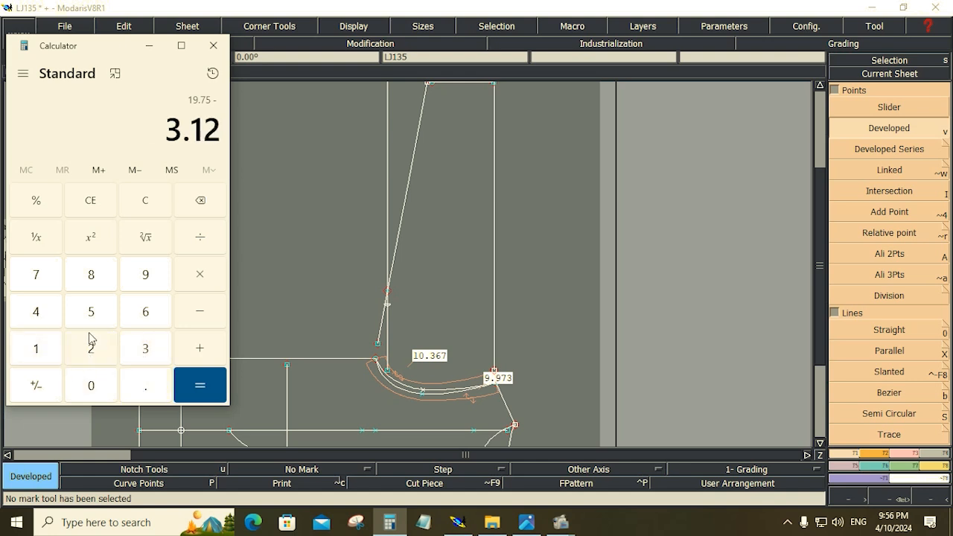
left_click(91, 314)
left_click(192, 384)
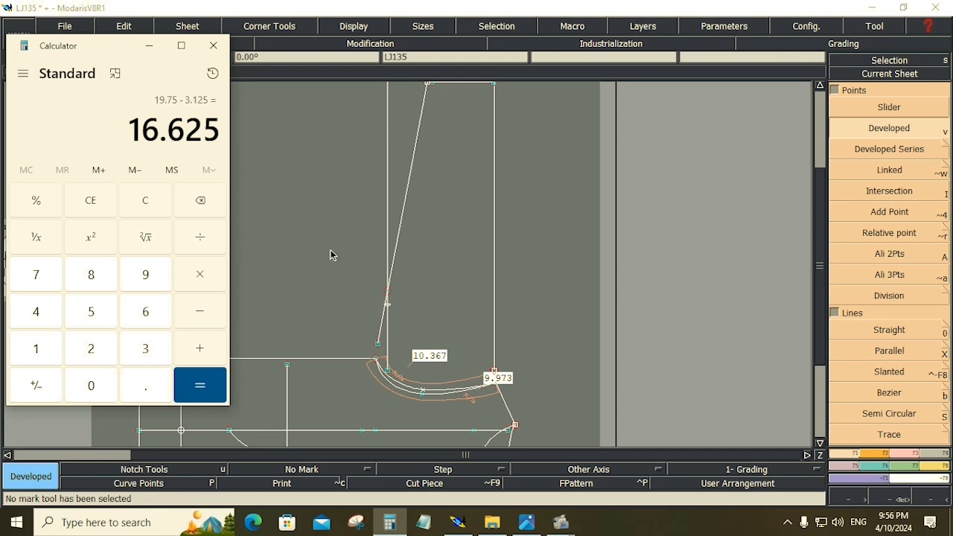
- Place a developed point 16.625 inches from the cuff end along the sloping underarm line
left_click(889, 149)
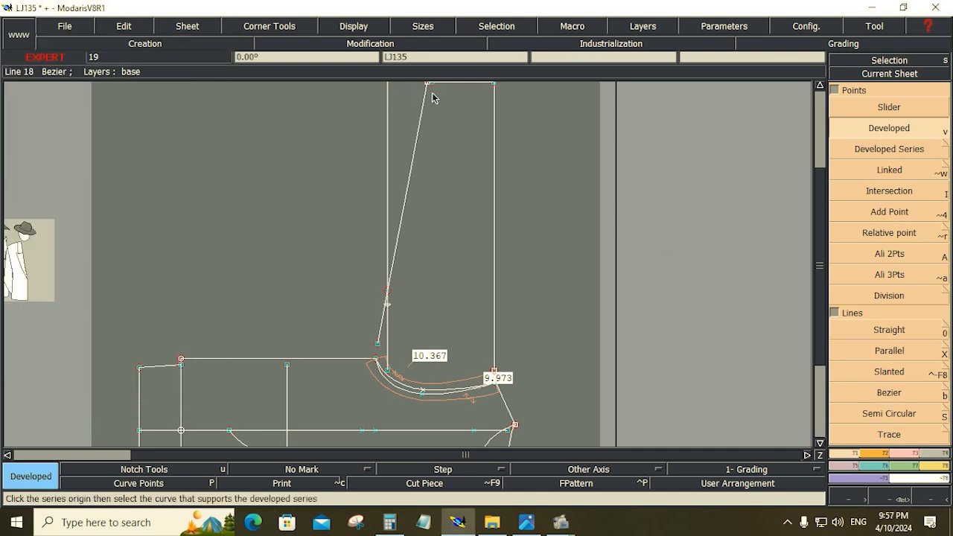
left_click(428, 89)
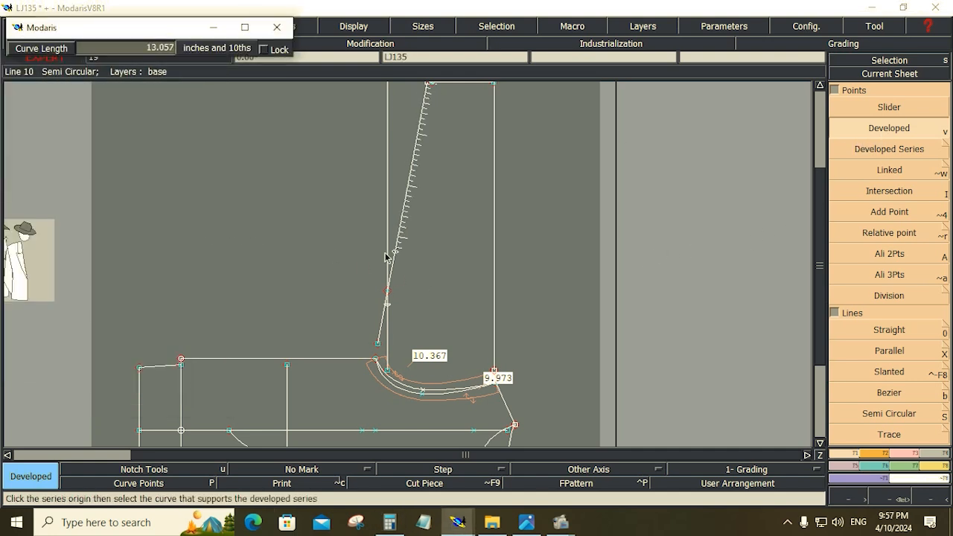
left_click(377, 328)
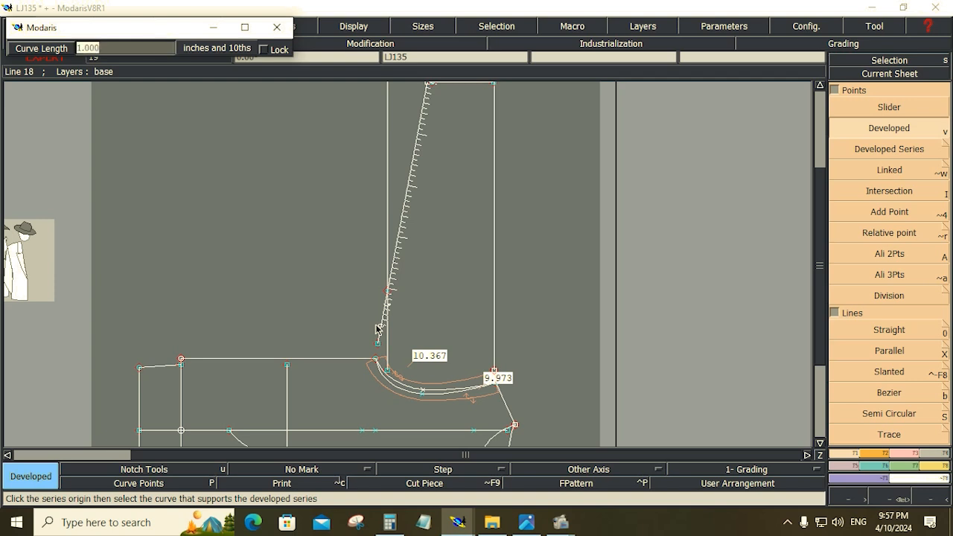
type("16.625")
key("Return")
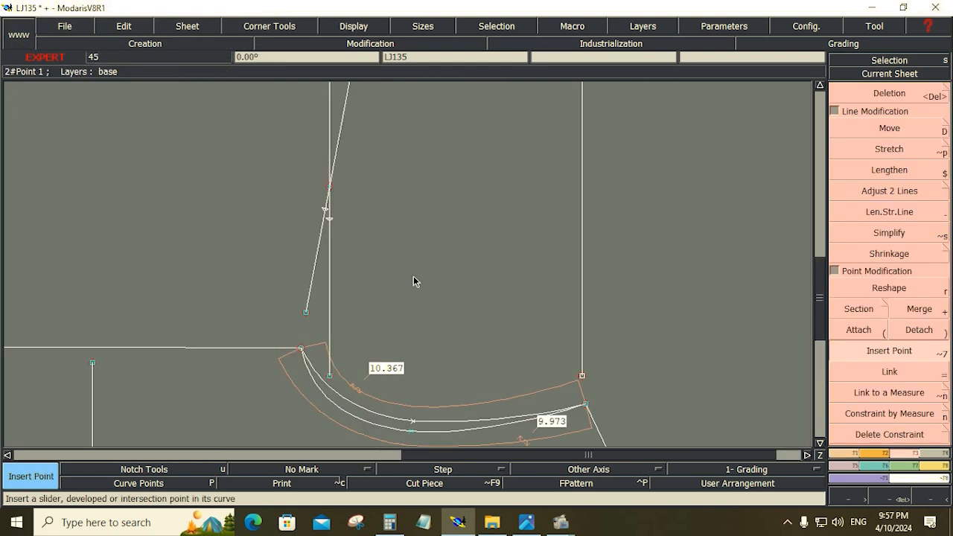
- Insert the new developed point into the underarm line and delete the vertical parallel guide line
left_click(330, 219)
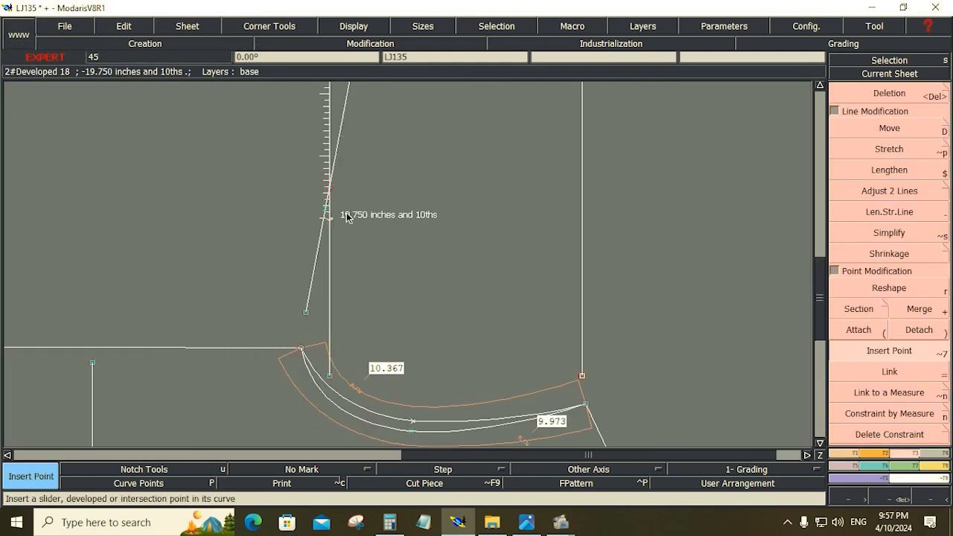
key("Delete")
left_click(329, 257)
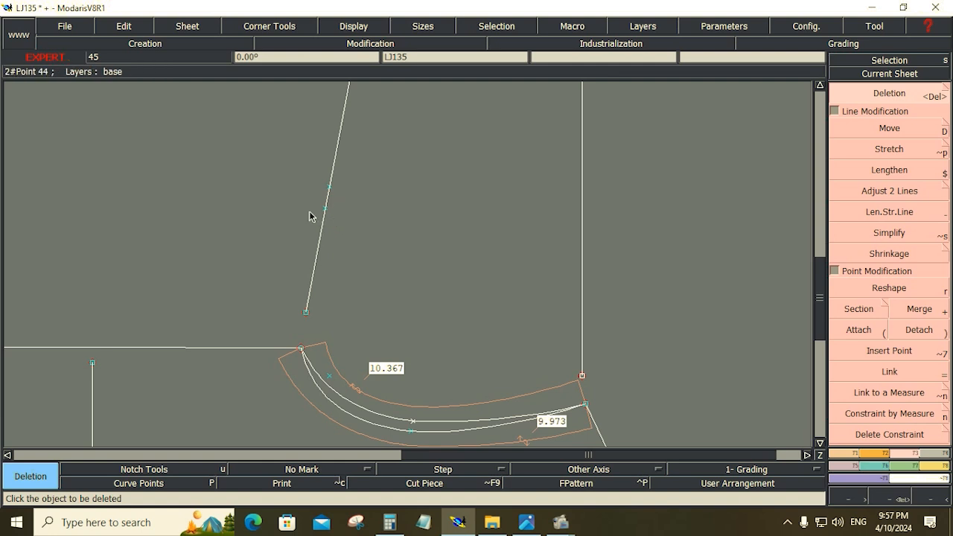
- Section the underarm line at the inserted point and delete the excess segment below with its end point
left_click(857, 311)
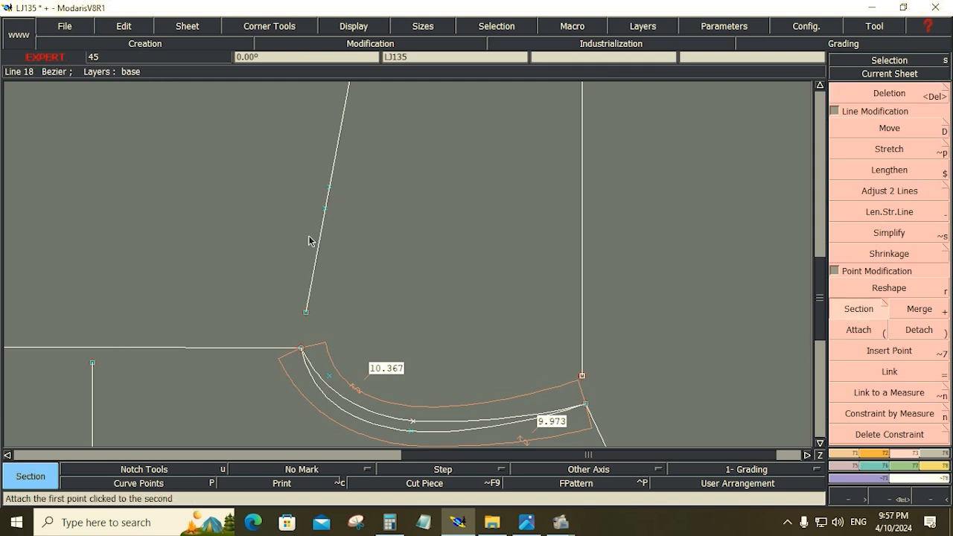
left_click(878, 288)
key("Delete")
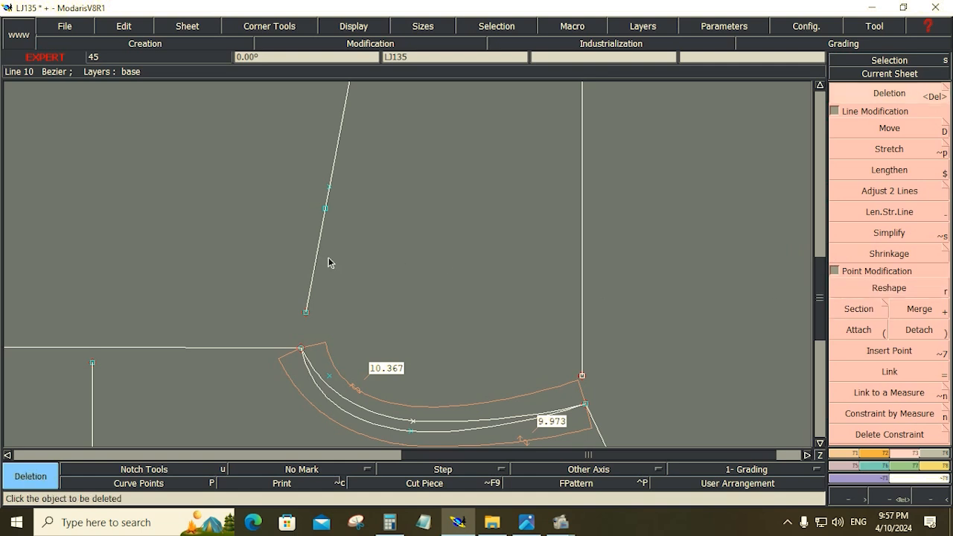
left_click(317, 258)
left_click(307, 311)
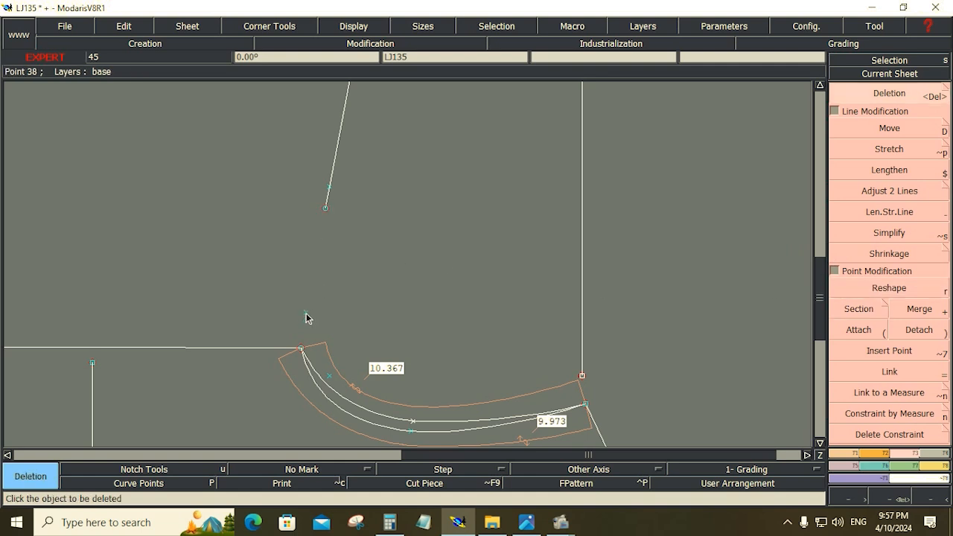
- Draw a Bezier line from the underarm point to the lower end of the vertical sleeve line
left_click(850, 457)
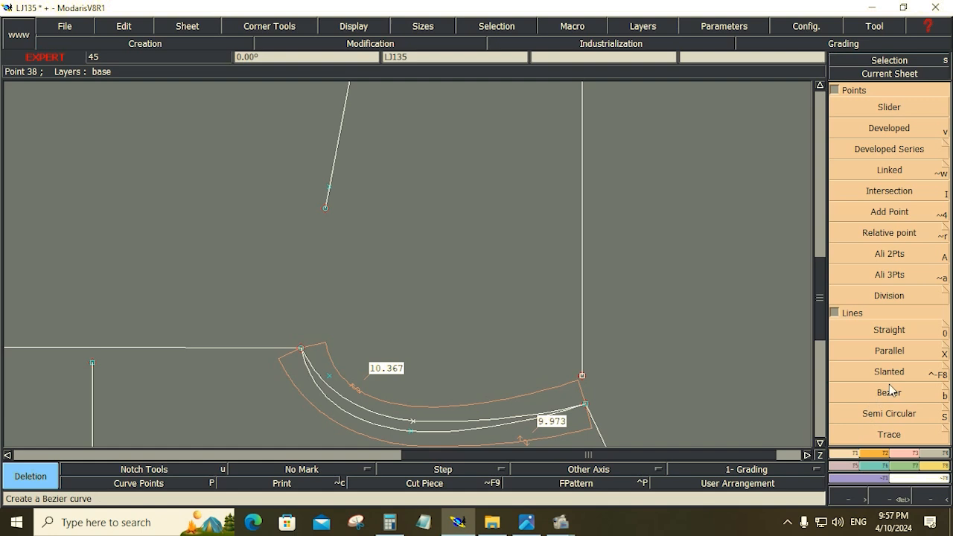
left_click(898, 391)
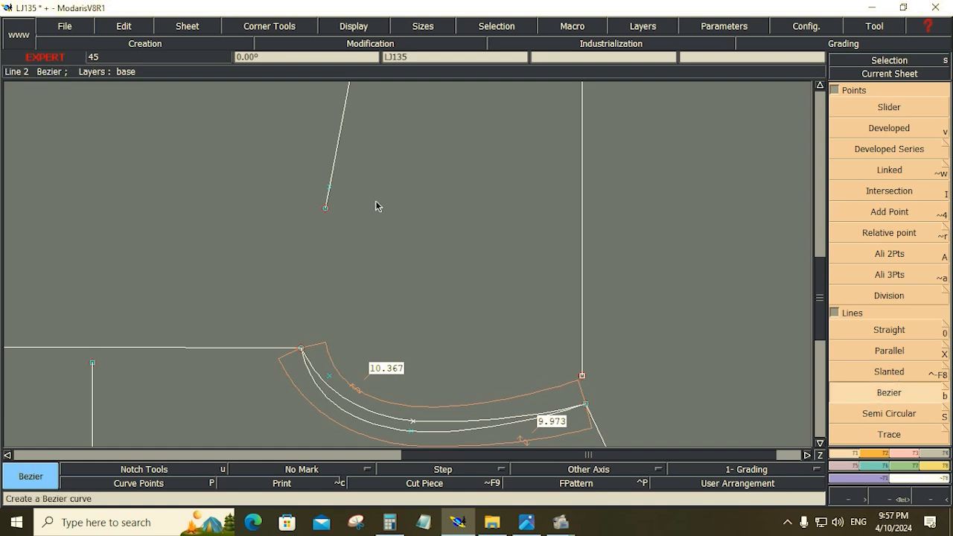
left_click(325, 208)
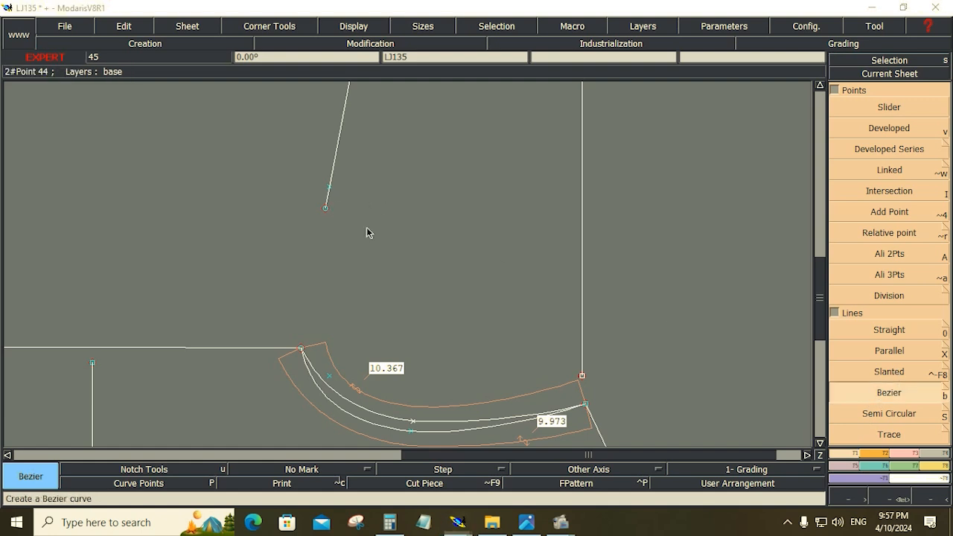
left_click(581, 376)
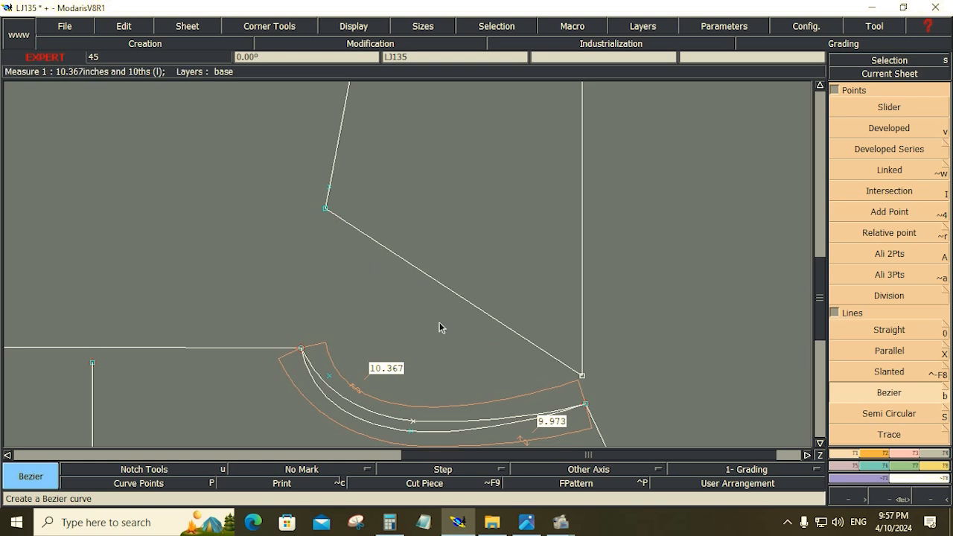
- Display the curve handles and reshape the new Bezier line into an S-shaped sleeve cap
left_click_drag(340, 328, 579, 439)
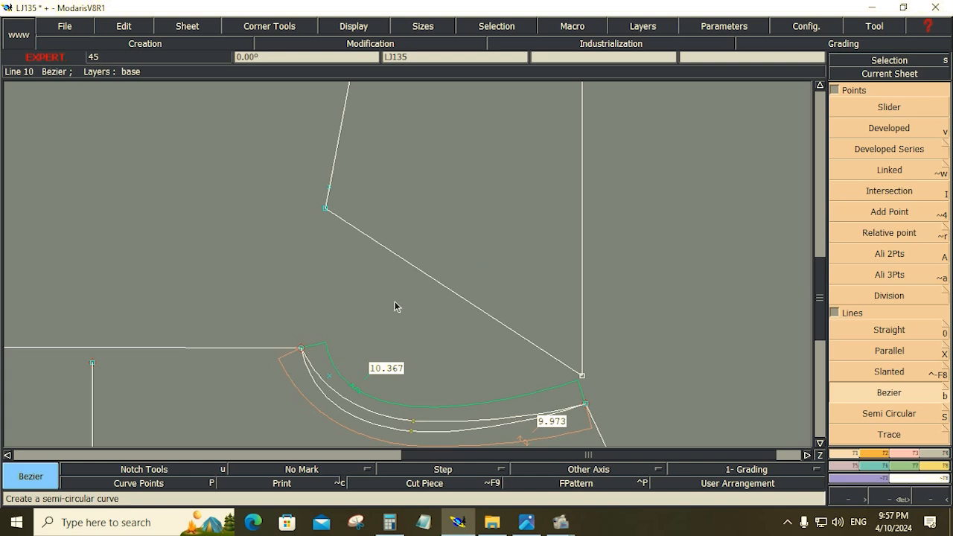
left_click(360, 28)
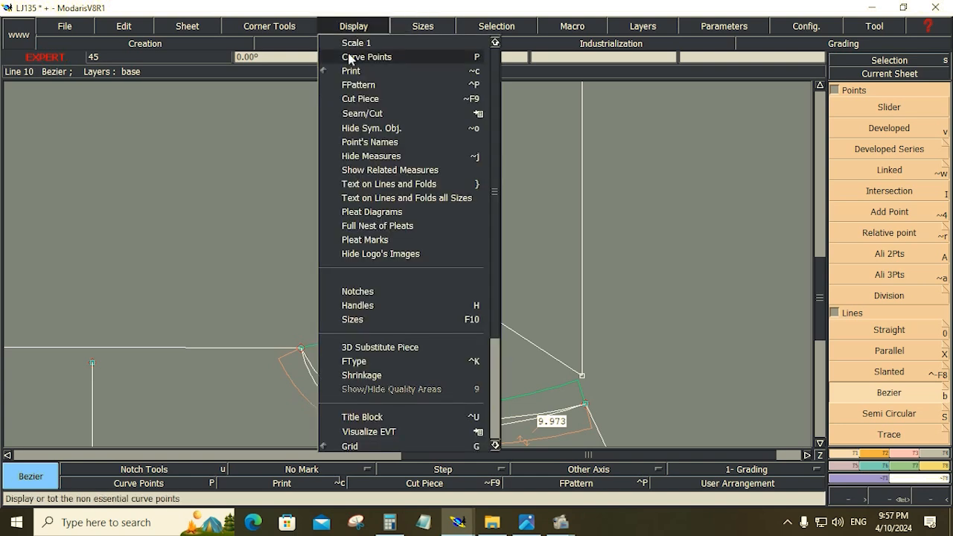
left_click(357, 306)
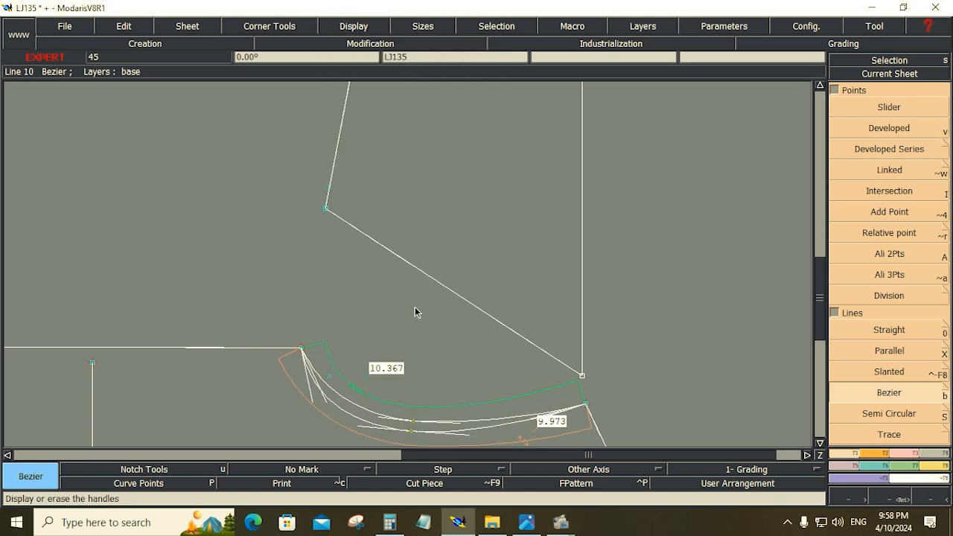
left_click(909, 452)
left_click(888, 288)
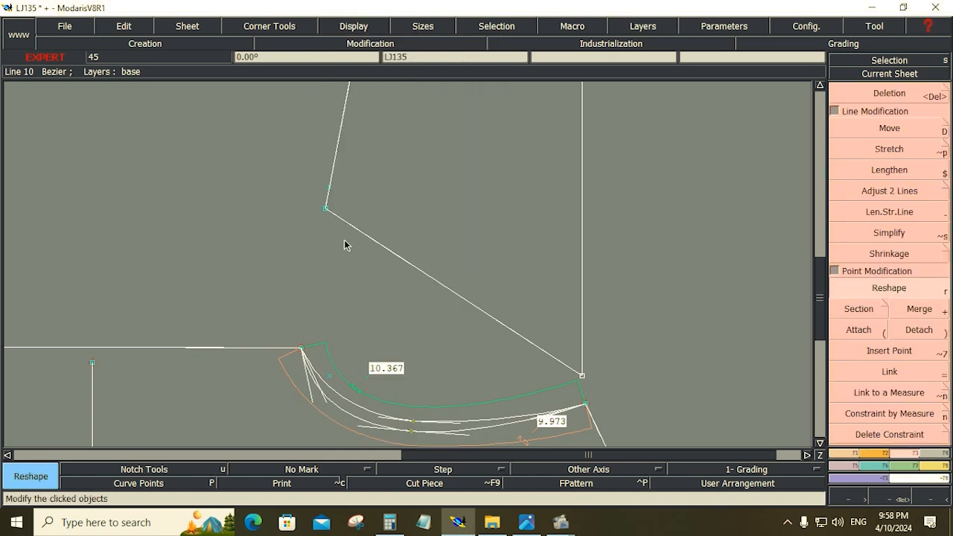
left_click_drag(371, 238, 426, 237)
left_click_drag(496, 320, 396, 384)
- Add a dynamic length measure along the sleeve cap curve from the underarm point to the vertical sleeve line
left_click(933, 466)
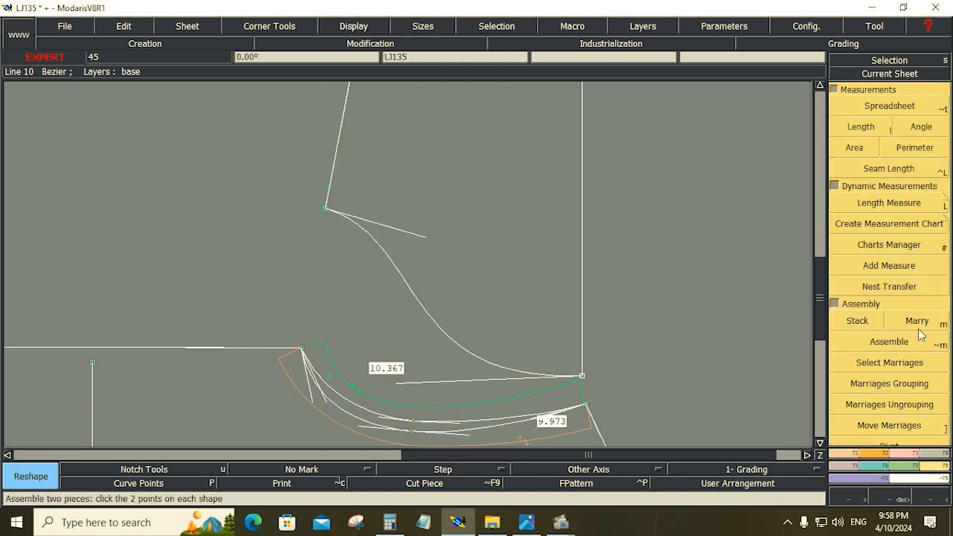
left_click(926, 207)
left_click(326, 208)
left_click(581, 376)
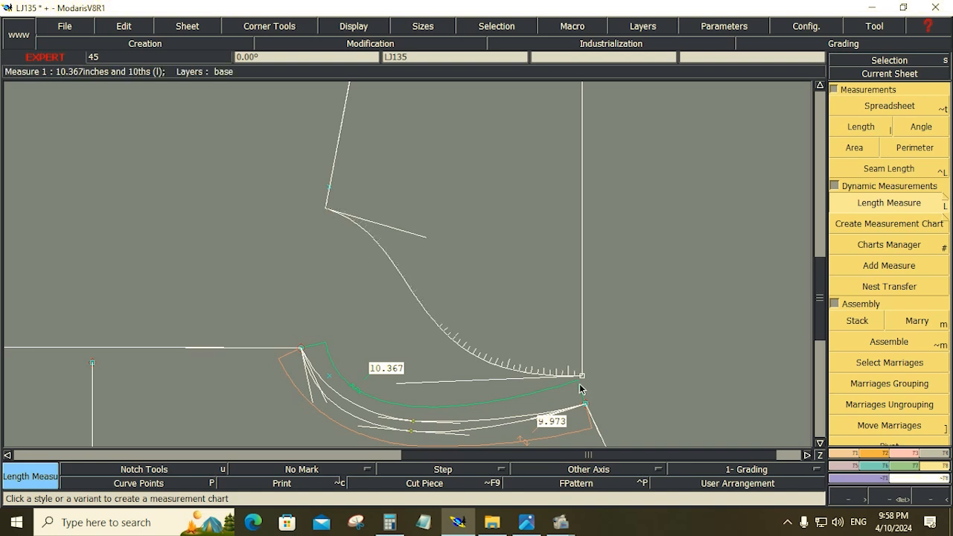
left_click(581, 377)
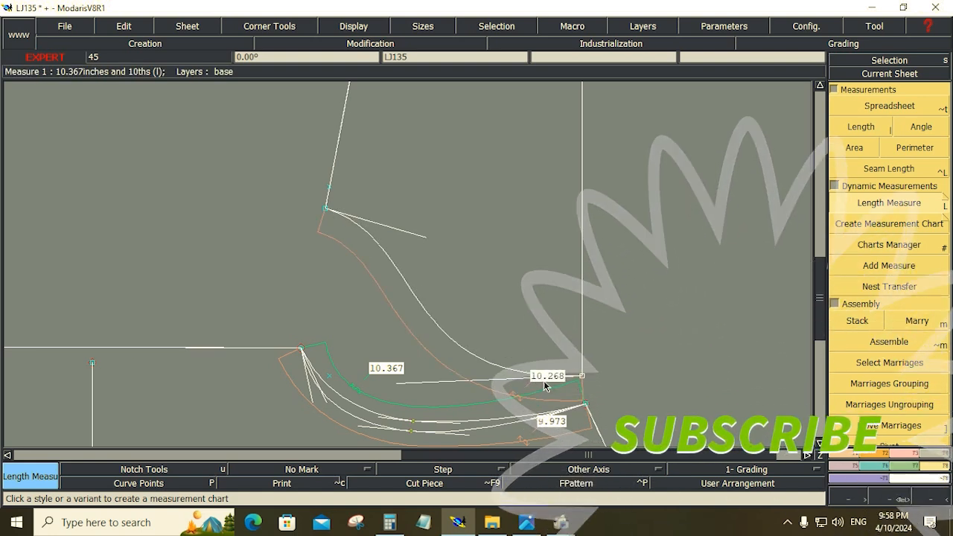
- Reshape the sleeve cap curve with its end handles to a length of about 10.13 inches
left_click(906, 456)
left_click(900, 292)
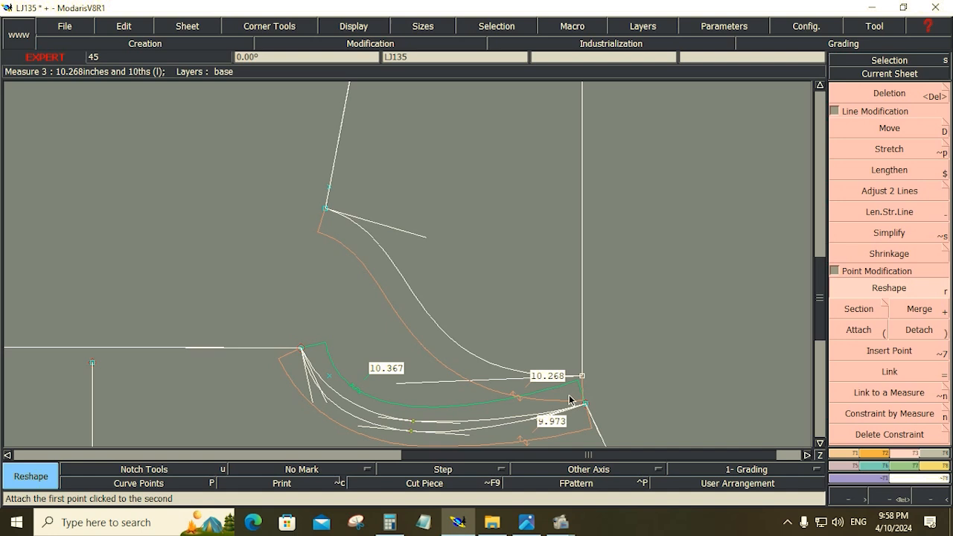
left_click(410, 384)
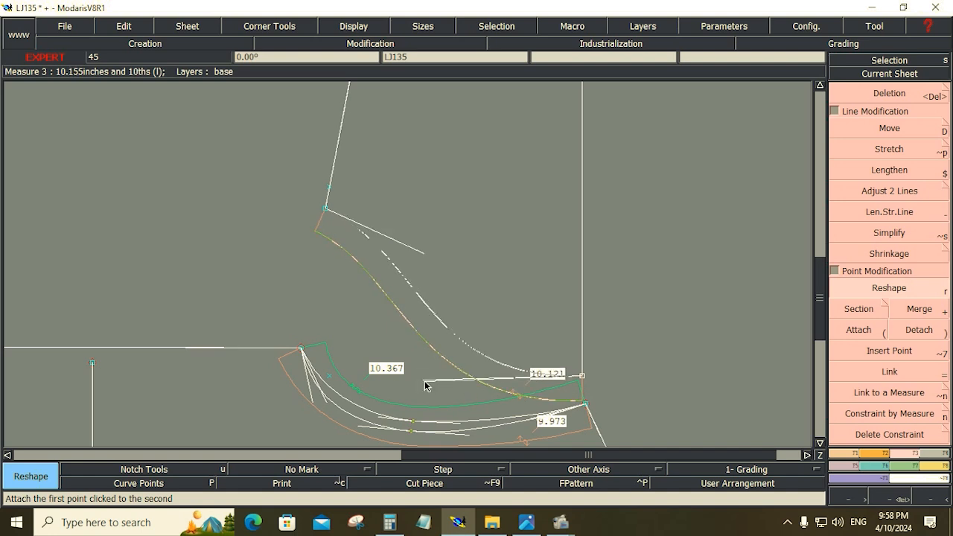
left_click(427, 380)
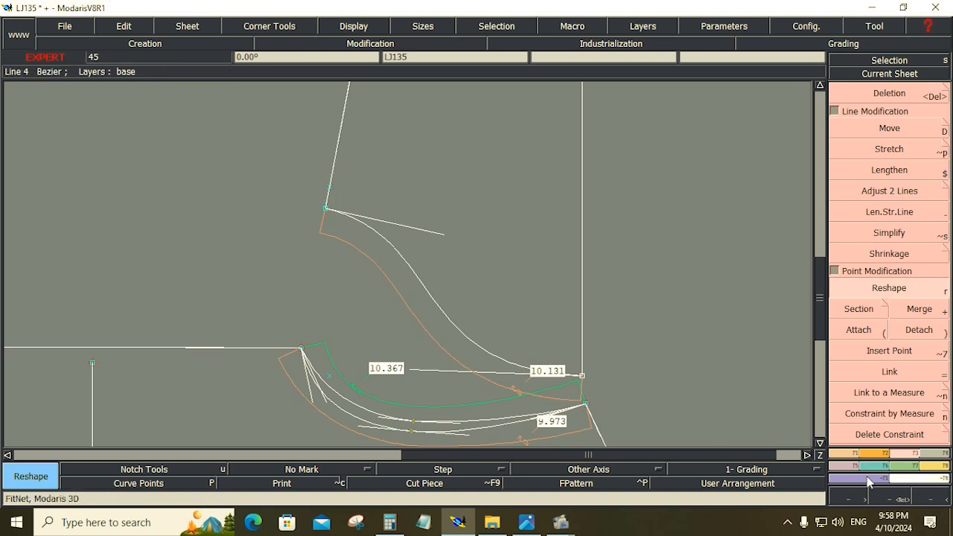
- Draw a second Bezier sleeve cap line between the underarm point and the lower end of the vertical sleeve line
left_click(851, 454)
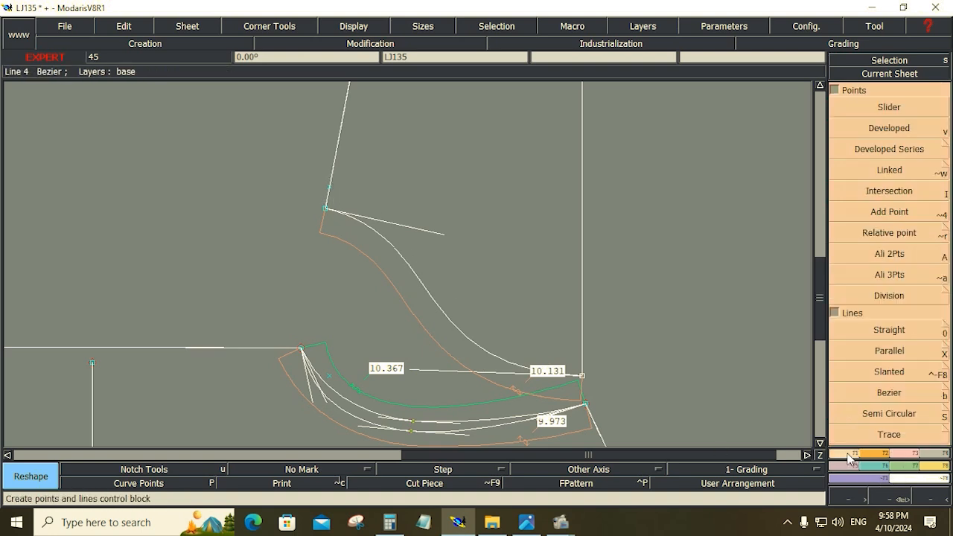
left_click(891, 392)
left_click(325, 209)
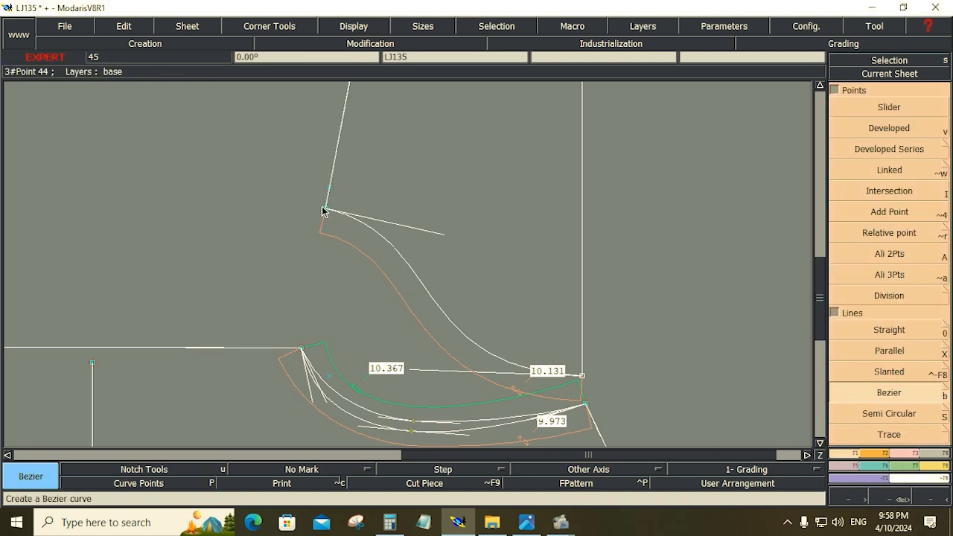
left_click(581, 376)
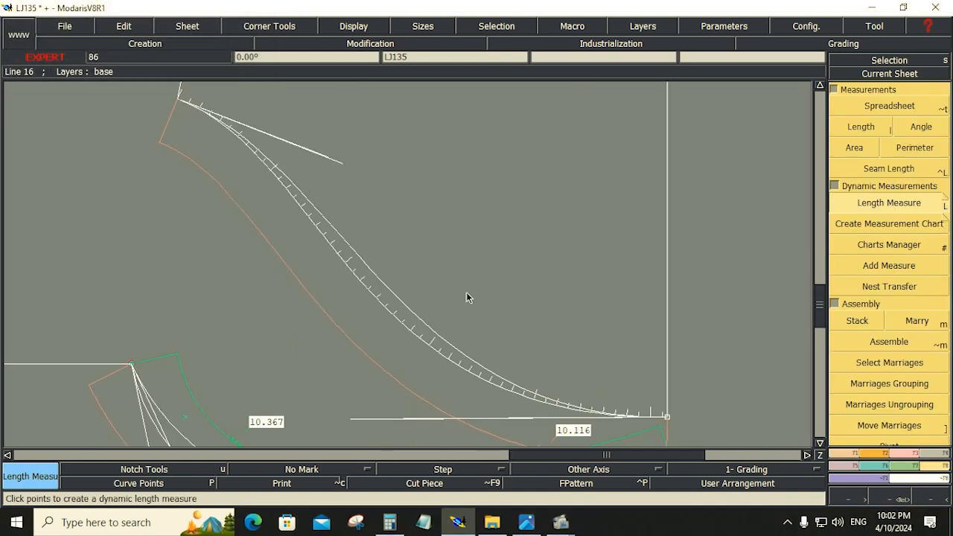
- Finish the length measure on the second sleeve cap curve and reshape the cap with its underarm handle
left_click(669, 418)
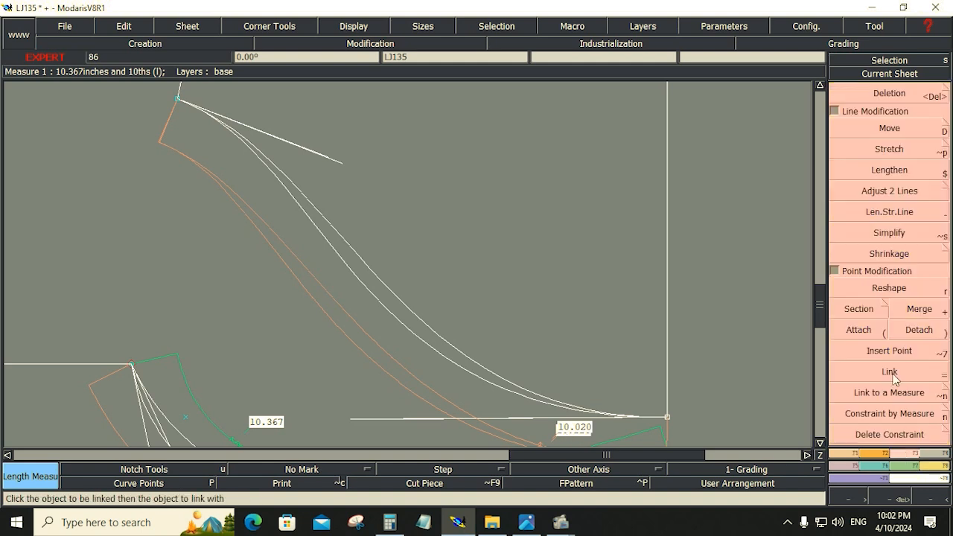
left_click(889, 288)
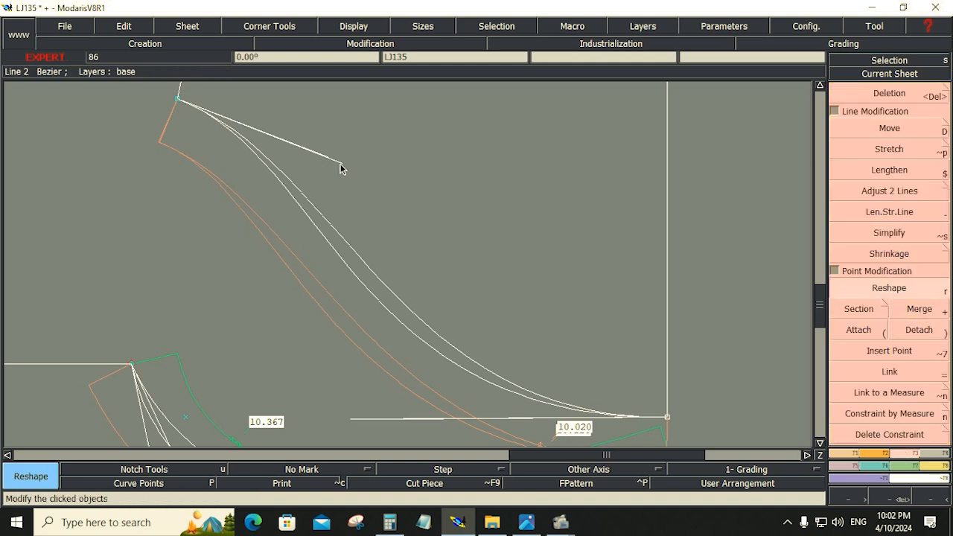
left_click_drag(340, 164, 419, 176)
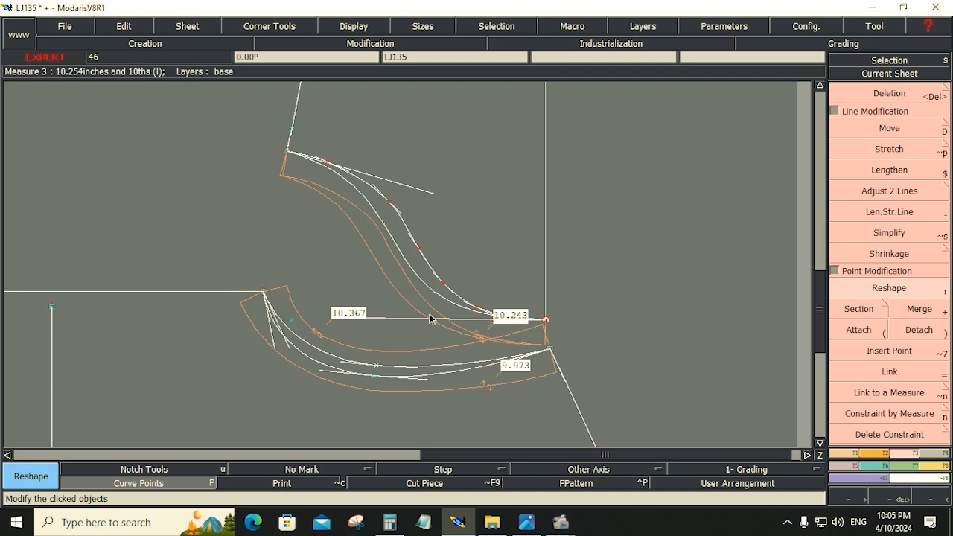
- Delete one sleeve cap length measure and the stray point beside the cuff
key("Delete")
left_click(388, 284)
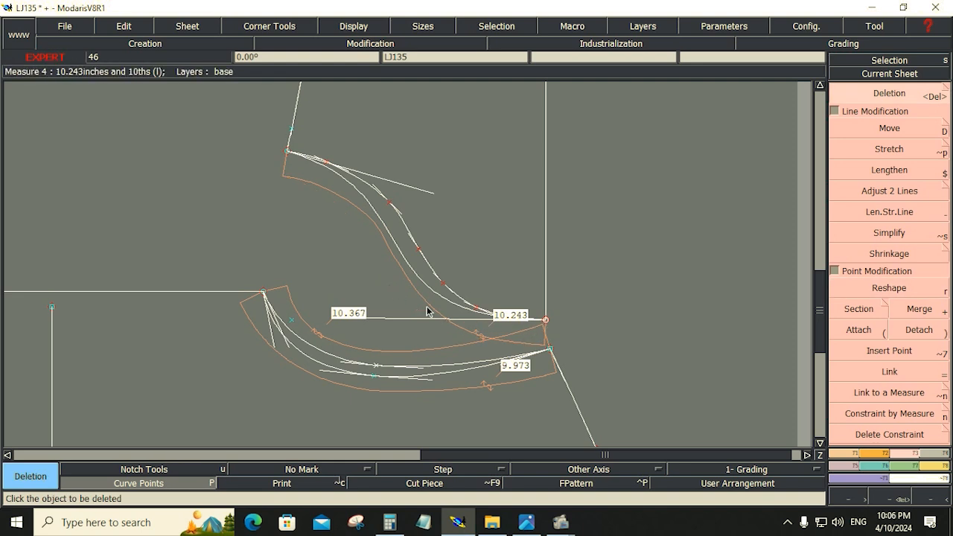
key("Return")
left_click_drag(444, 293, 552, 341)
key("Home")
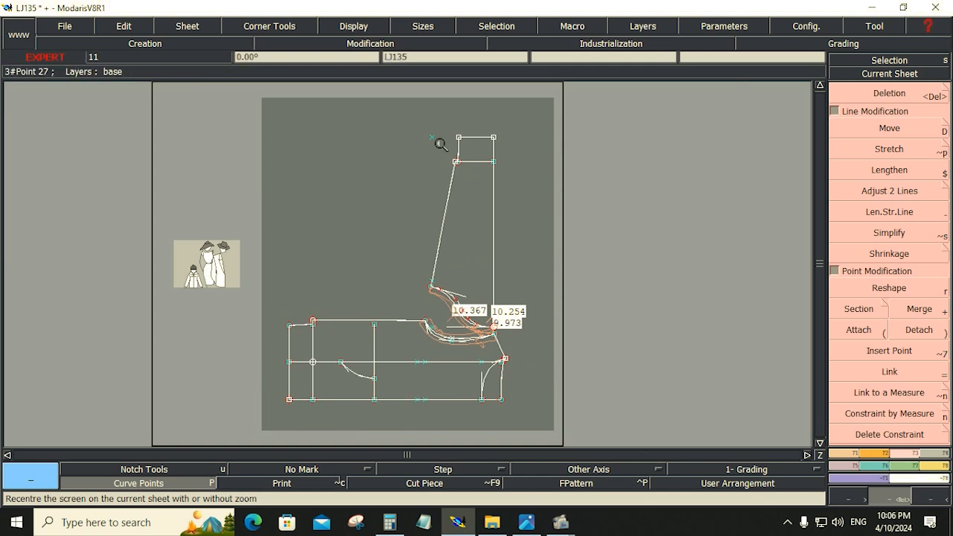
key("Delete")
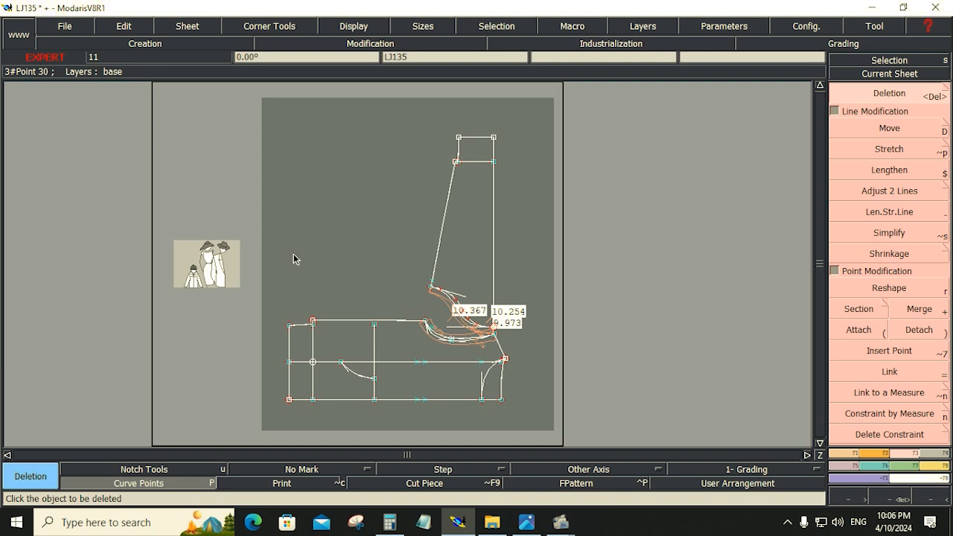
- Save the LJ135 model in the save directory
left_click(83, 29)
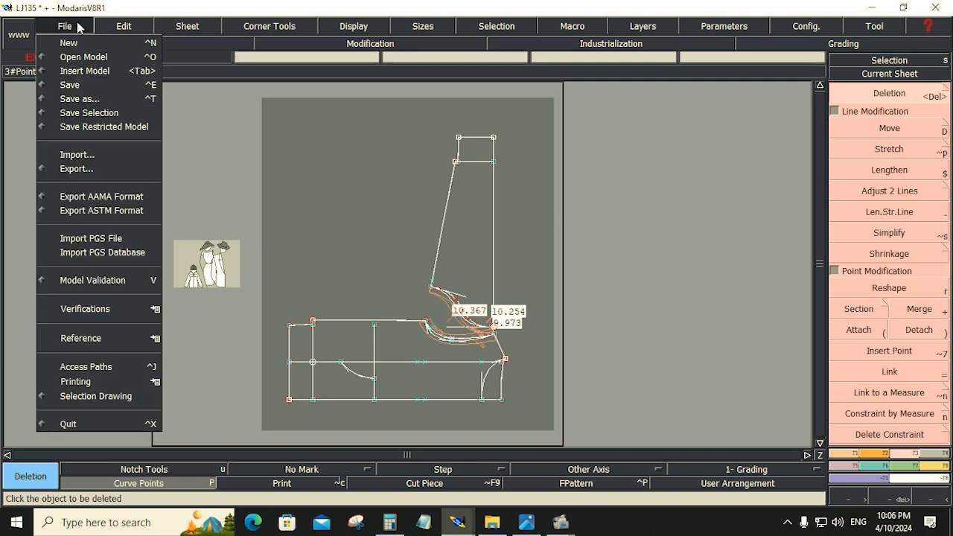
left_click(81, 86)
left_click(399, 347)
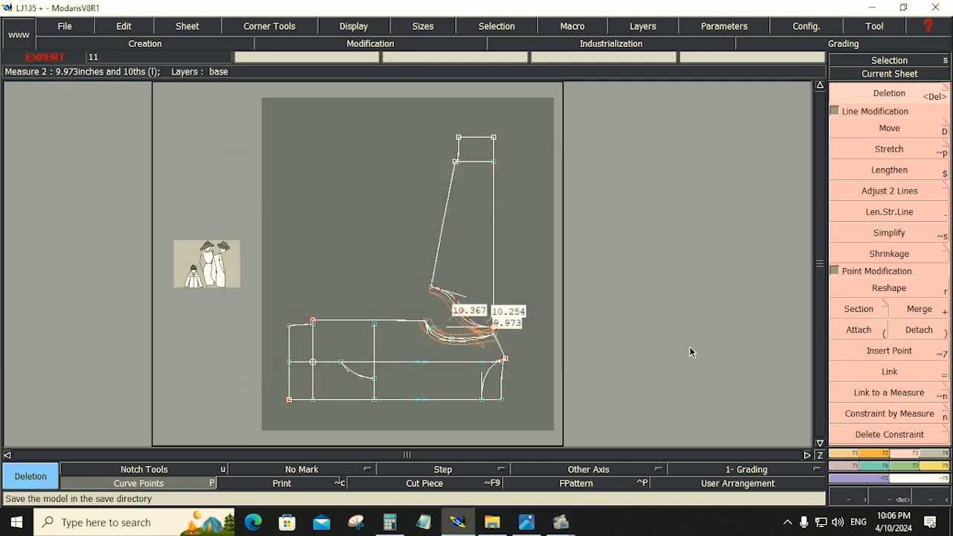
left_click_drag(235, 110, 528, 425)
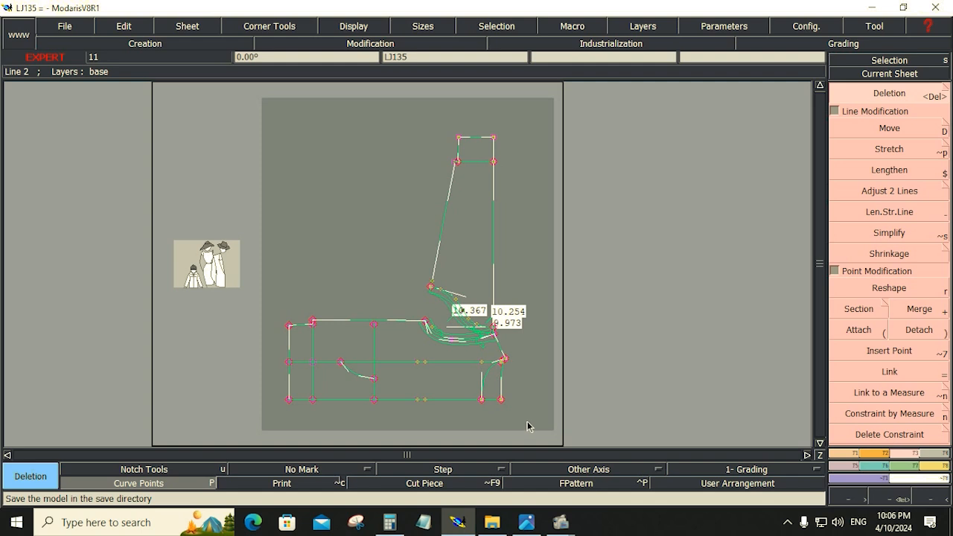
left_click(524, 204)
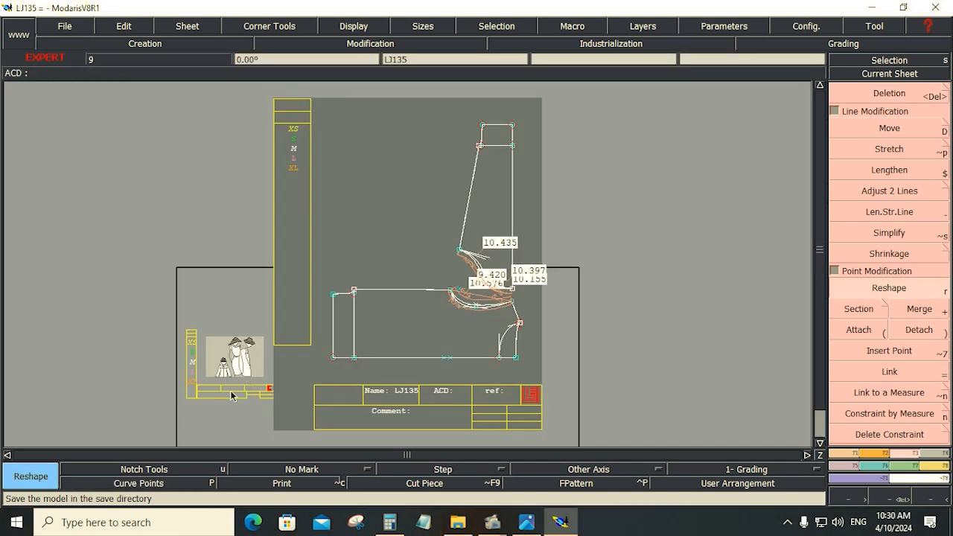
left_click_drag(318, 109, 555, 372)
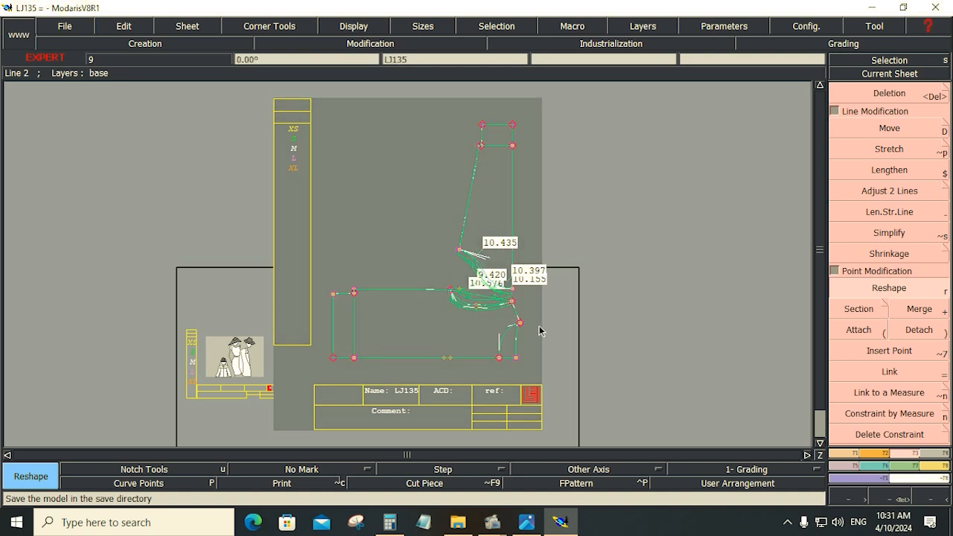
left_click(539, 328)
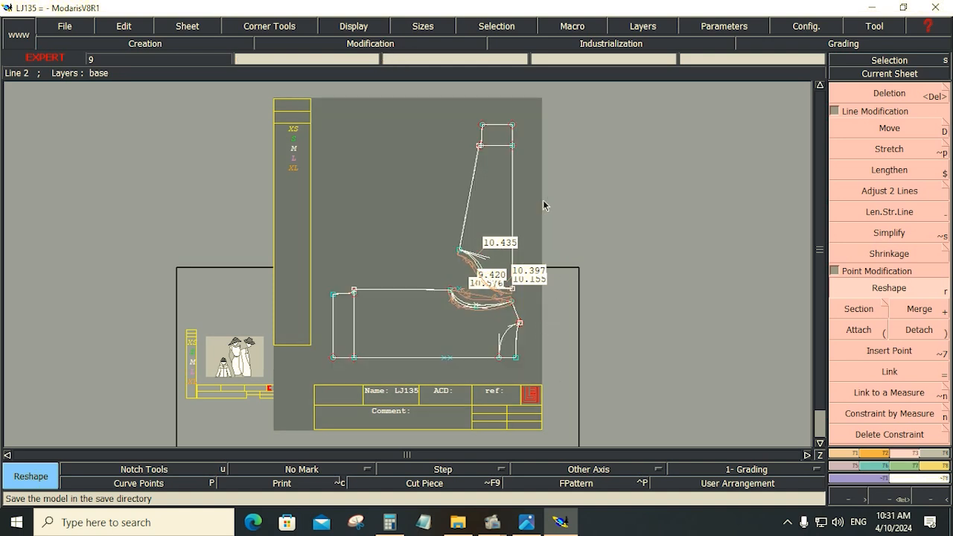
left_click_drag(312, 93, 549, 379)
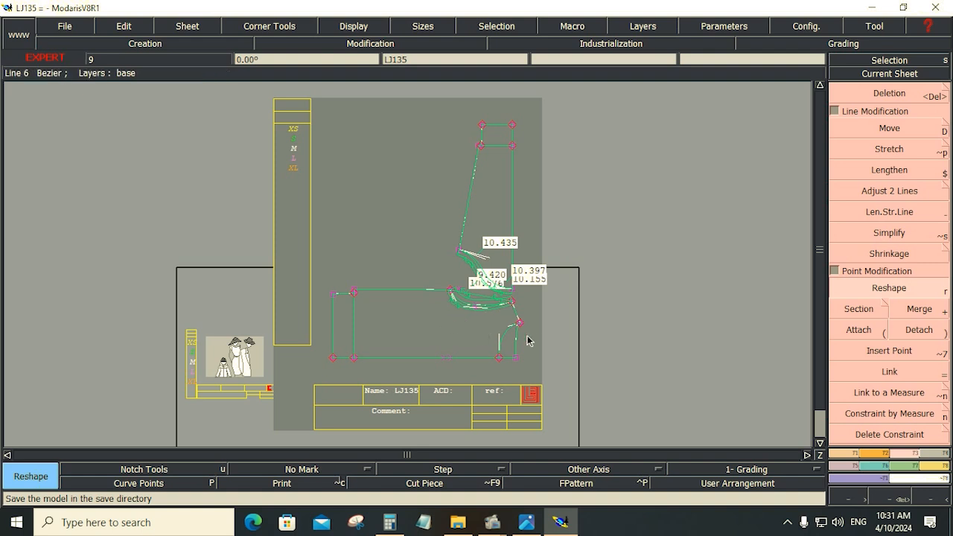
left_click(536, 308)
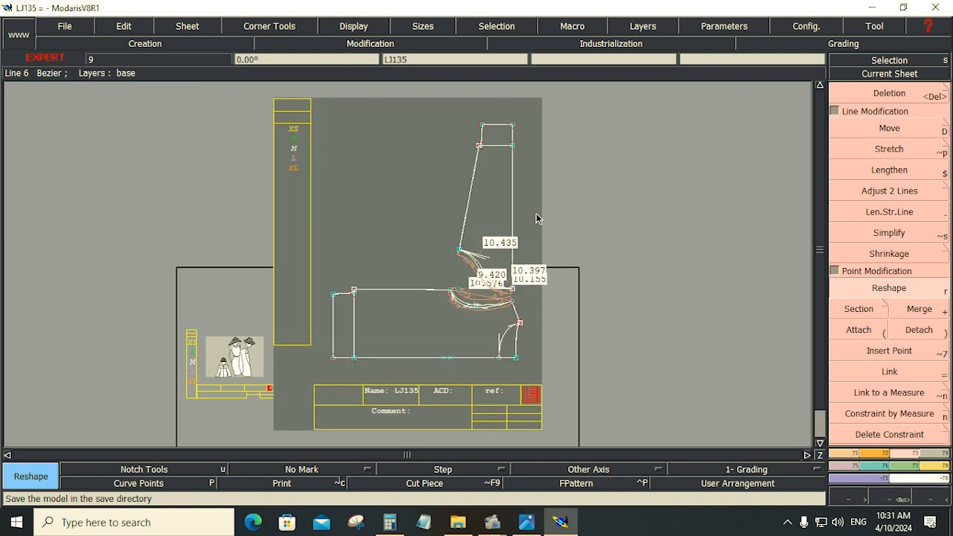